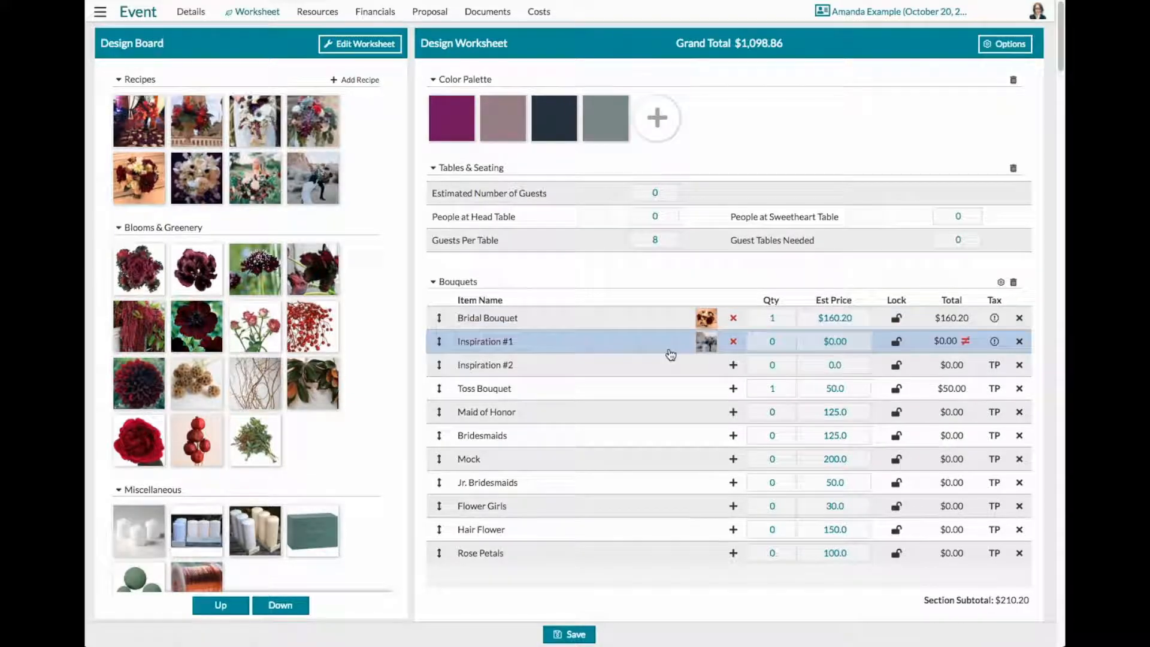
- Review the design worksheet's sections from Bouquets to the Summary, including Rentals, Services, Garage Sale and Event Staff
{"action": "scroll", "coordinate": [669, 352], "scroll_direction": "down", "scroll_amount": 8}
{"action": "scroll", "coordinate": [670, 355], "scroll_direction": "down", "scroll_amount": 20}
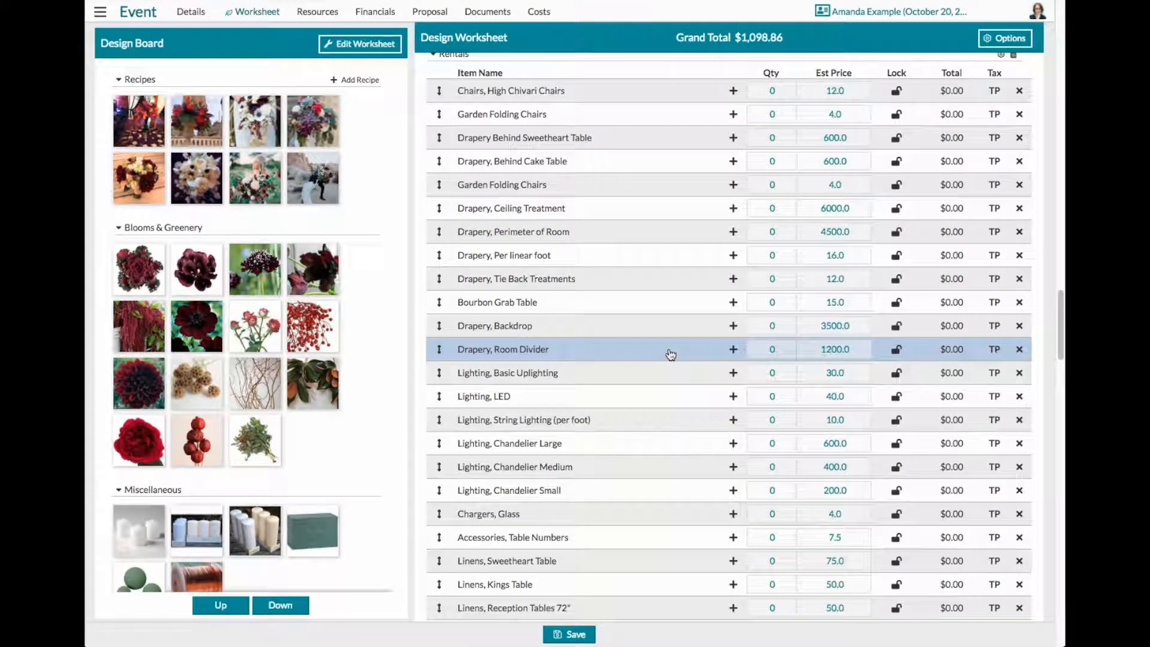
{"action": "scroll", "coordinate": [670, 354], "scroll_direction": "down", "scroll_amount": 20}
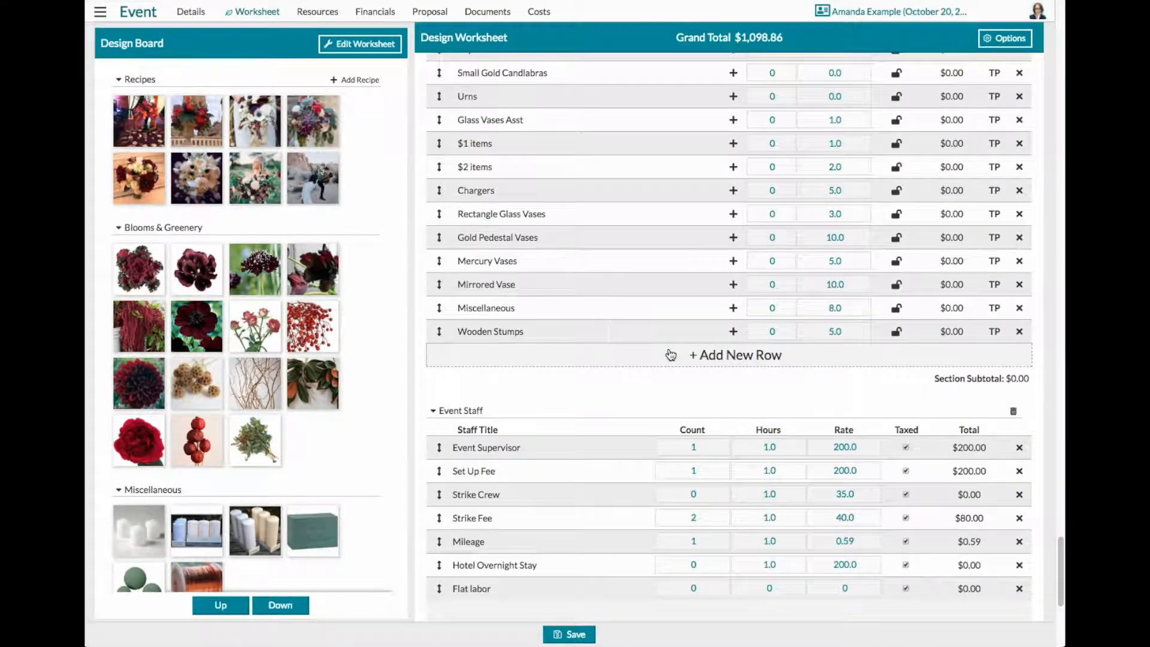
{"action": "scroll", "coordinate": [671, 355], "scroll_direction": "down", "scroll_amount": 3}
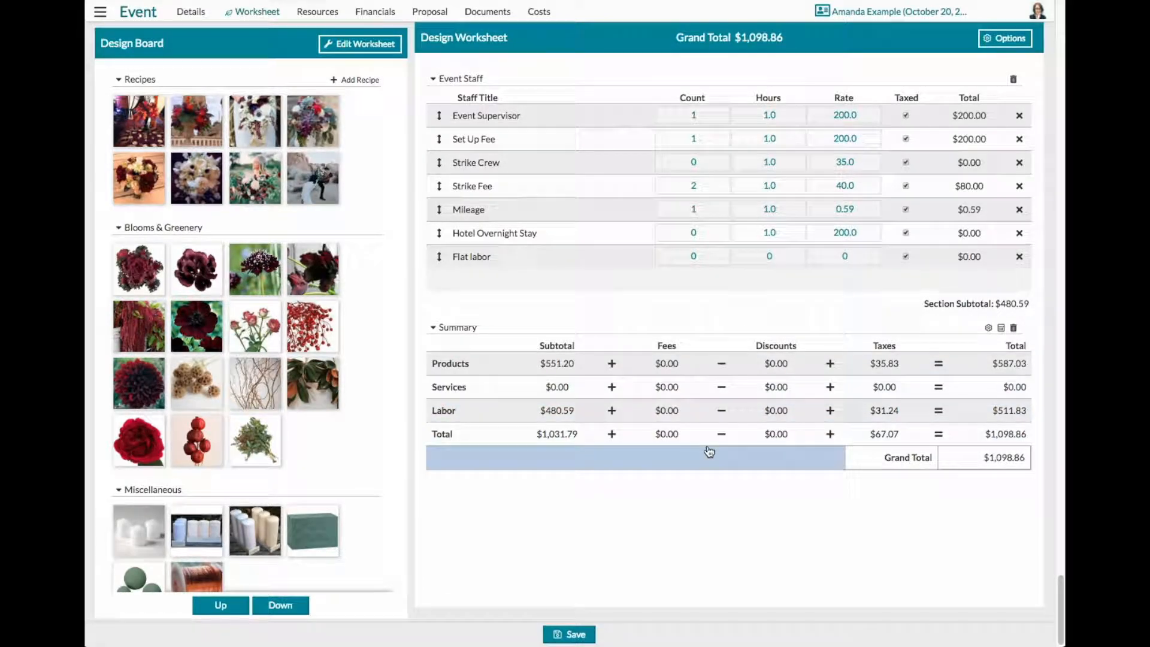
{"action": "scroll", "coordinate": [718, 461], "scroll_direction": "up", "scroll_amount": 3}
{"action": "scroll", "coordinate": [708, 451], "scroll_direction": "up", "scroll_amount": 2}
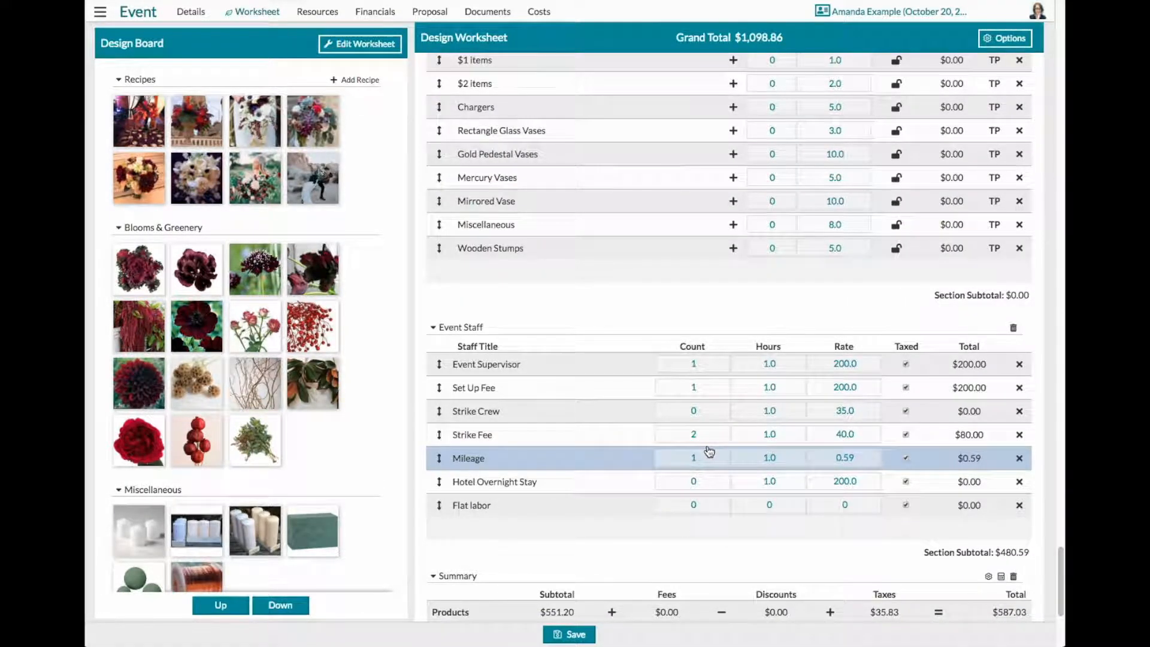
{"action": "scroll", "coordinate": [707, 450], "scroll_direction": "up", "scroll_amount": 6}
{"action": "scroll", "coordinate": [706, 450], "scroll_direction": "up", "scroll_amount": 8}
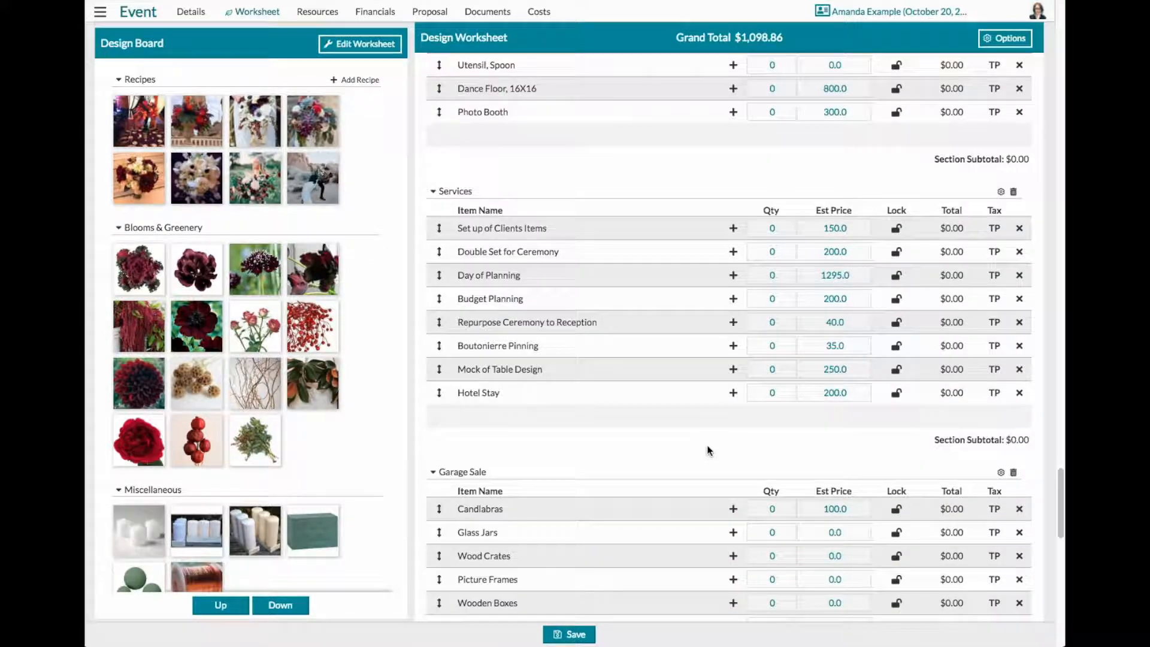
{"action": "scroll", "coordinate": [709, 451], "scroll_direction": "up", "scroll_amount": 15}
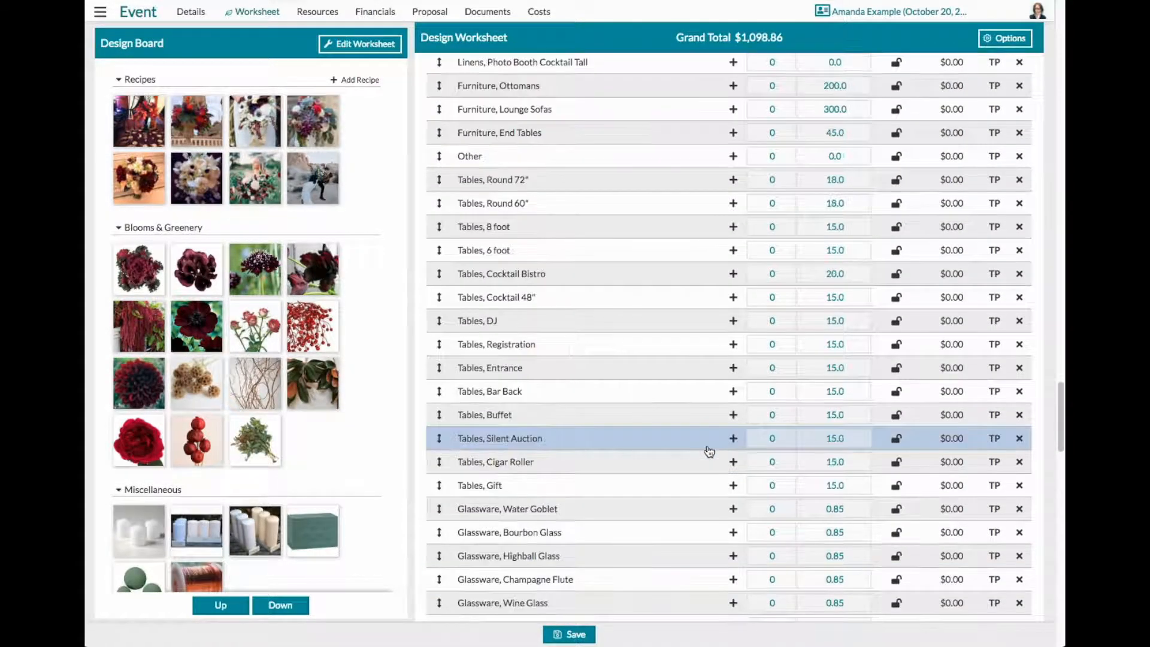
{"action": "scroll", "coordinate": [709, 451], "scroll_direction": "up", "scroll_amount": 12}
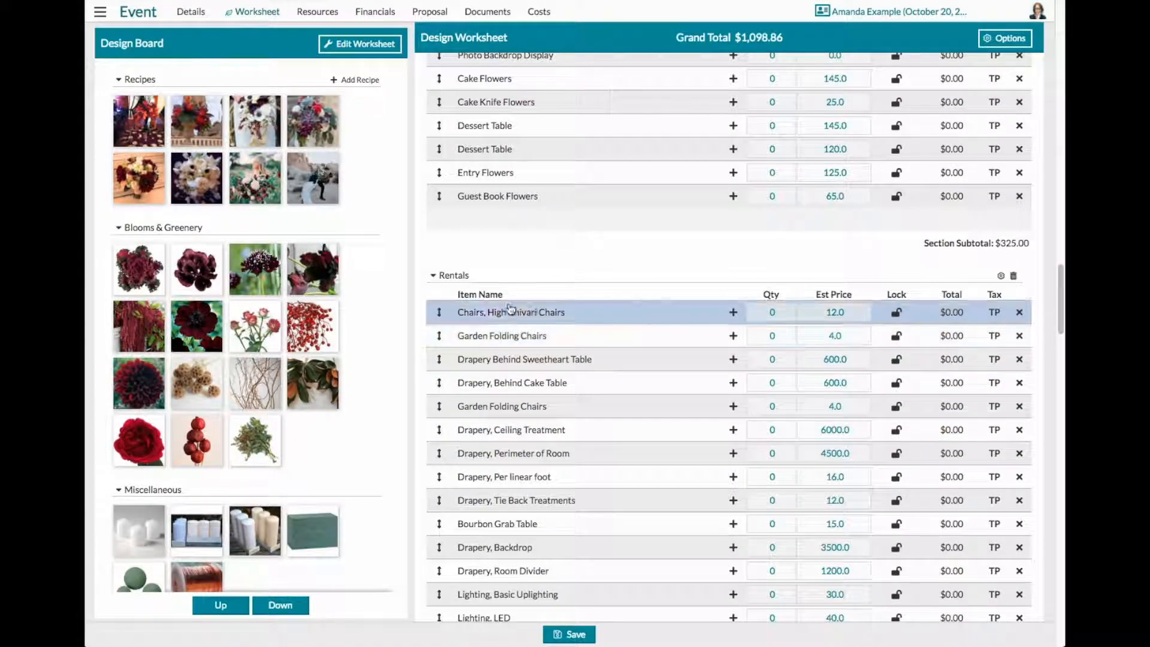
- Remove the Rentals, Services and Garage Sale sections from the design worksheet
{"action": "mouse_move", "coordinate": [462, 275]}
{"action": "scroll", "coordinate": [730, 371], "scroll_direction": "down", "scroll_amount": 5}
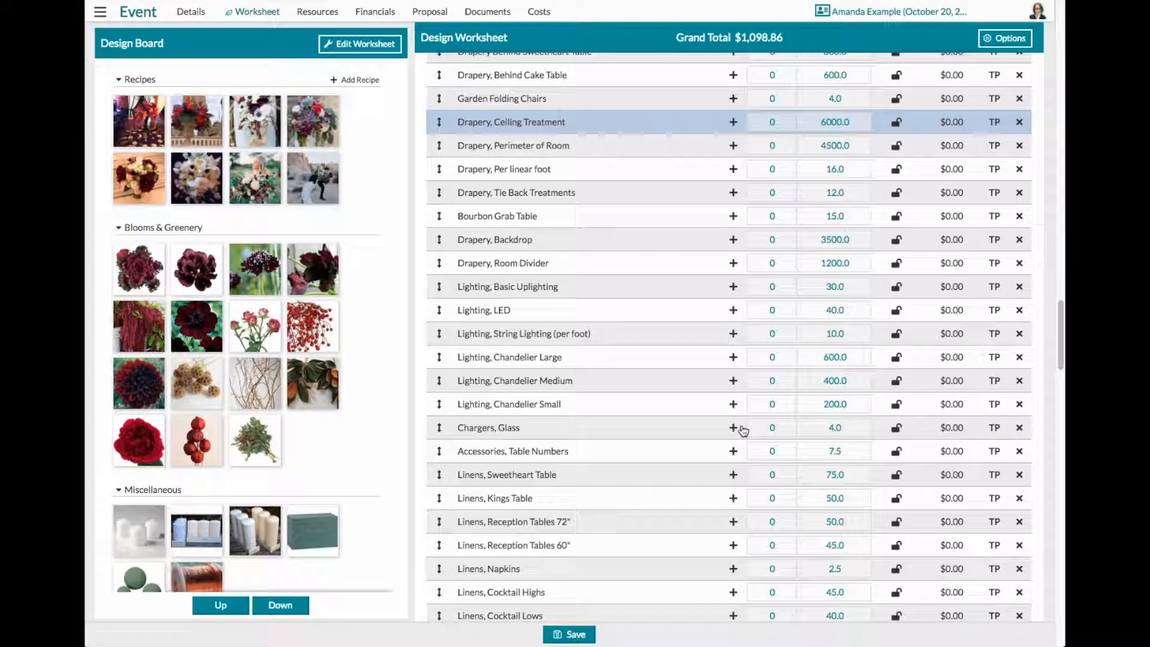
{"action": "scroll", "coordinate": [746, 538], "scroll_direction": "up", "scroll_amount": 6}
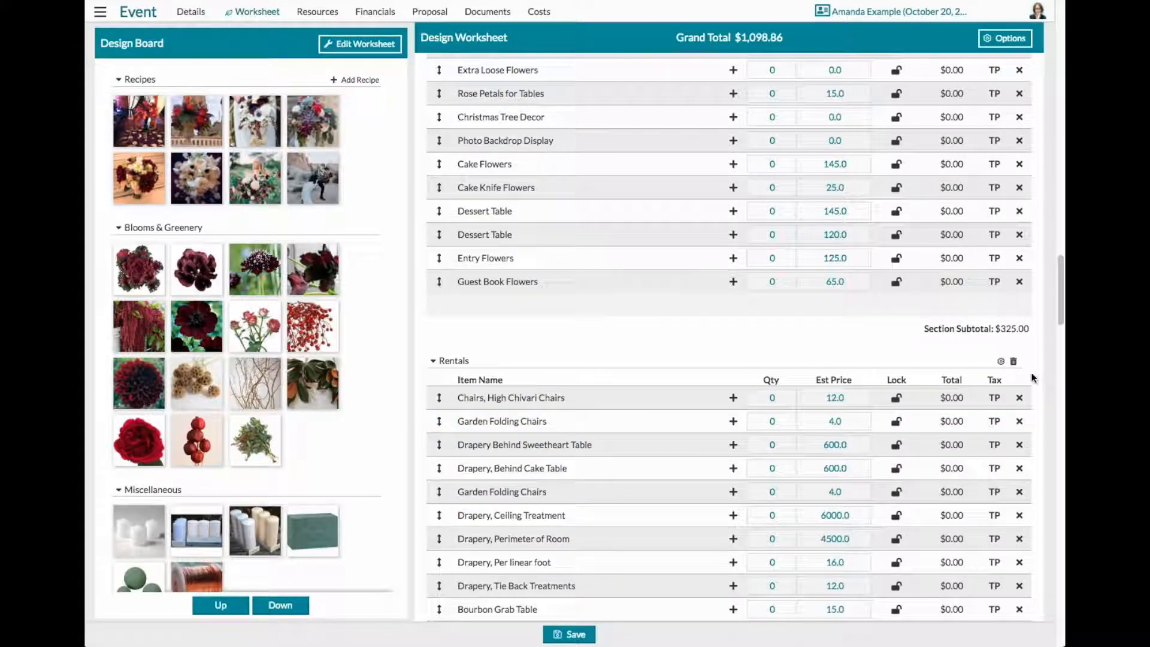
{"action": "left_click", "coordinate": [1012, 364]}
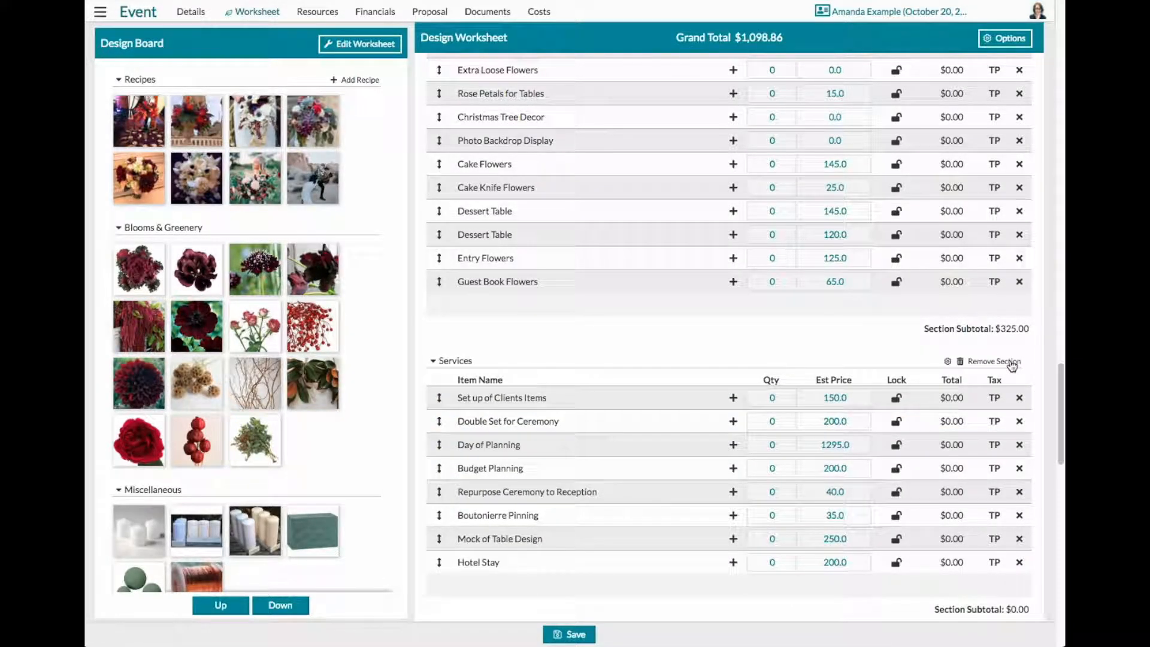
{"action": "left_click", "coordinate": [1011, 364]}
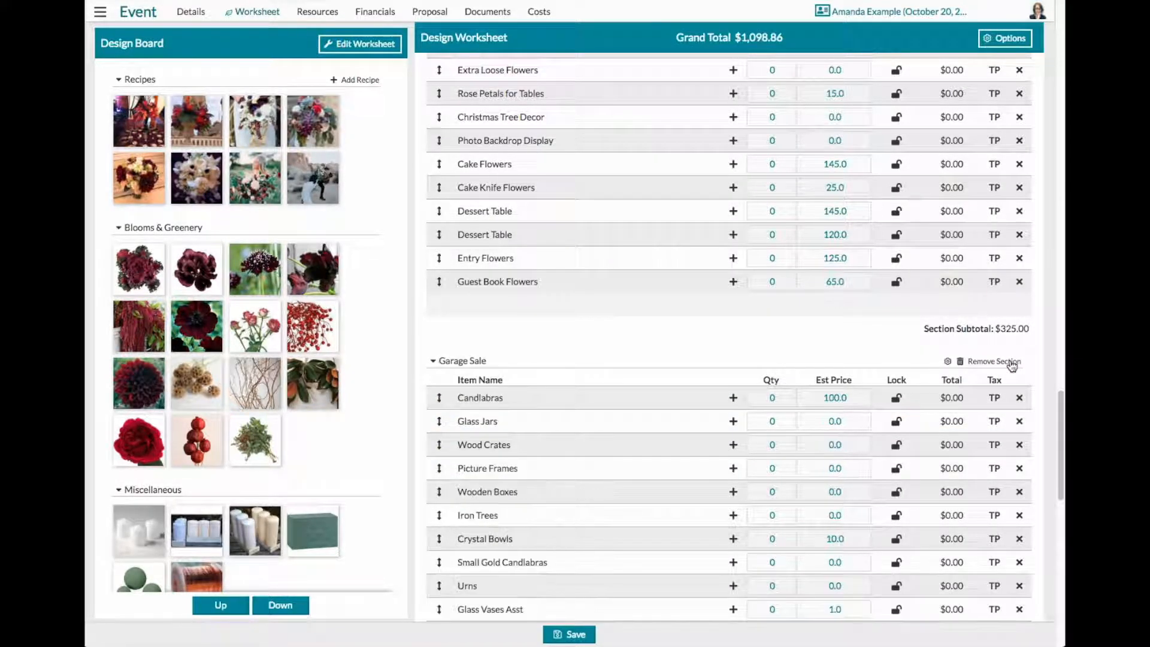
{"action": "left_click", "coordinate": [1011, 364]}
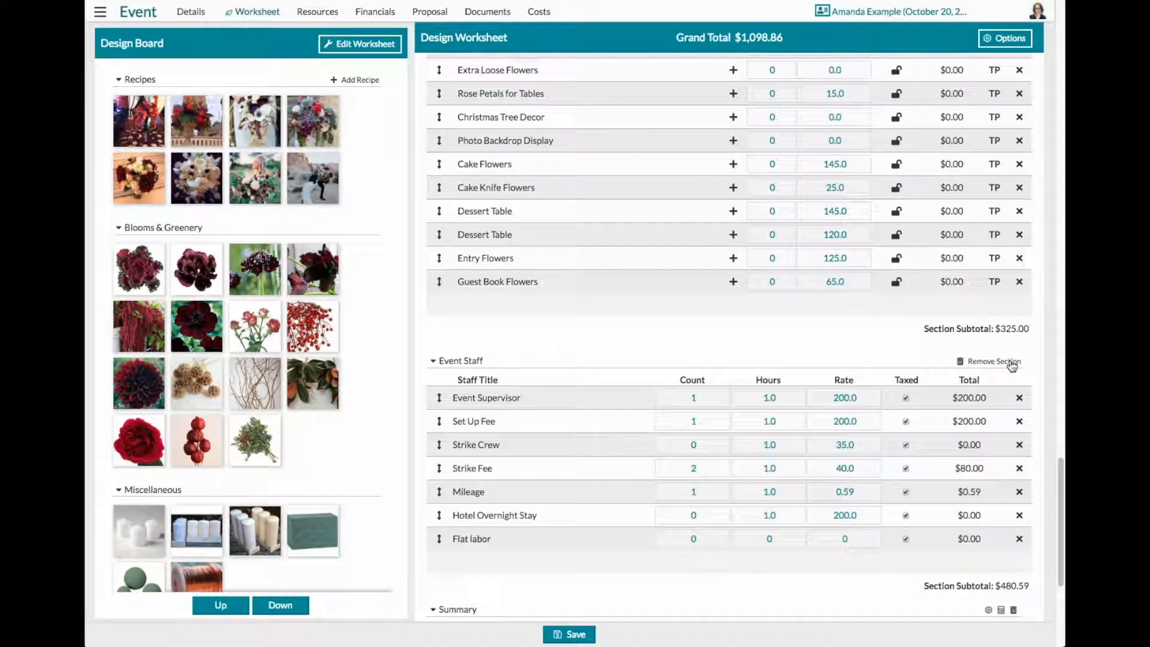
- Set the counts of Event Supervisor, Set Up Fee and Strike Fee to 0 in the Event Staff section
{"action": "scroll", "coordinate": [748, 407], "scroll_direction": "down", "scroll_amount": 1}
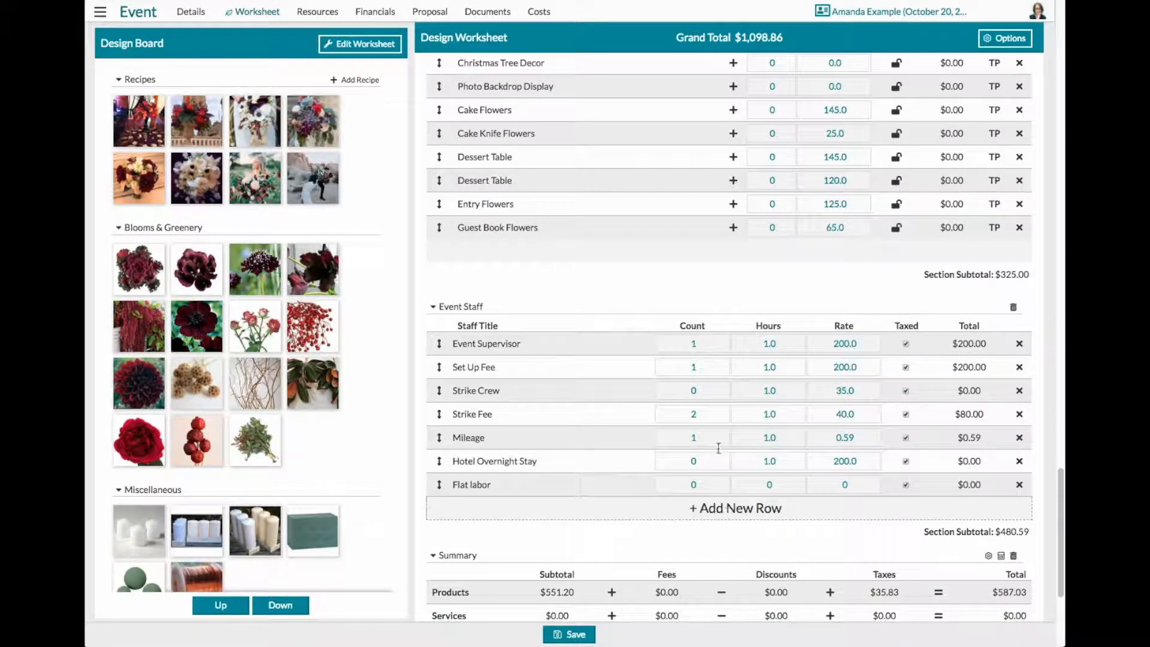
{"action": "left_click", "coordinate": [693, 485]}
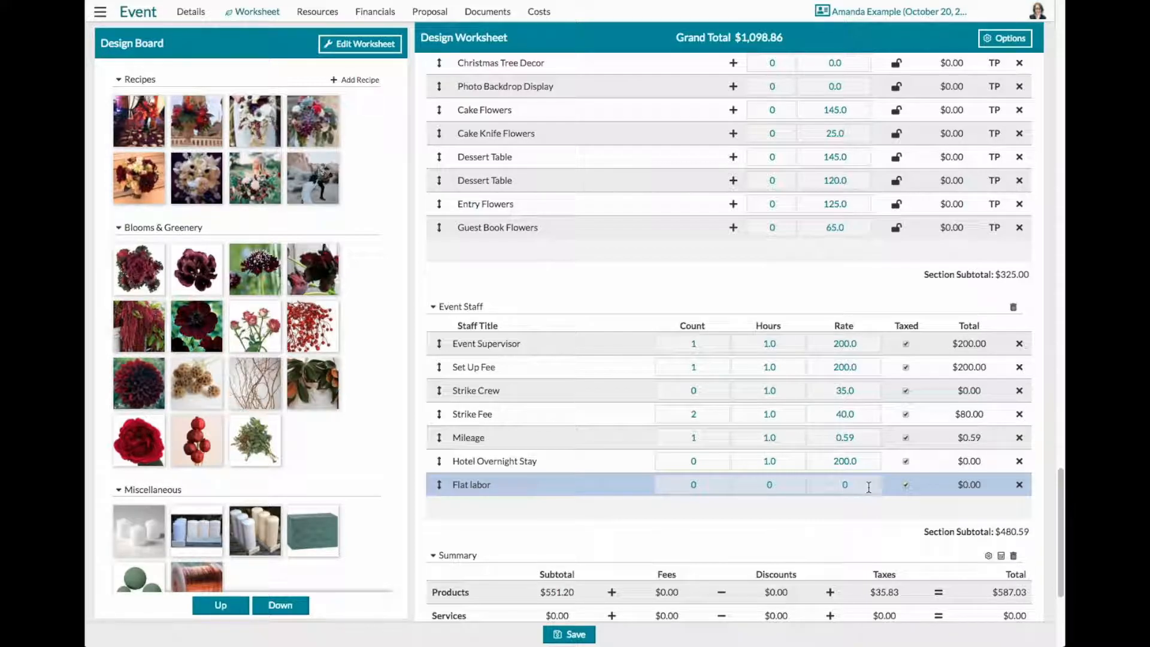
{"action": "left_click", "coordinate": [690, 343]}
{"action": "key", "text": "BackSpace"}
{"action": "type", "text": "0"}
{"action": "left_click", "coordinate": [693, 366]}
{"action": "type", "text": "0"}
{"action": "left_click_drag", "start_coordinate": [702, 367], "coordinate": [686, 380]}
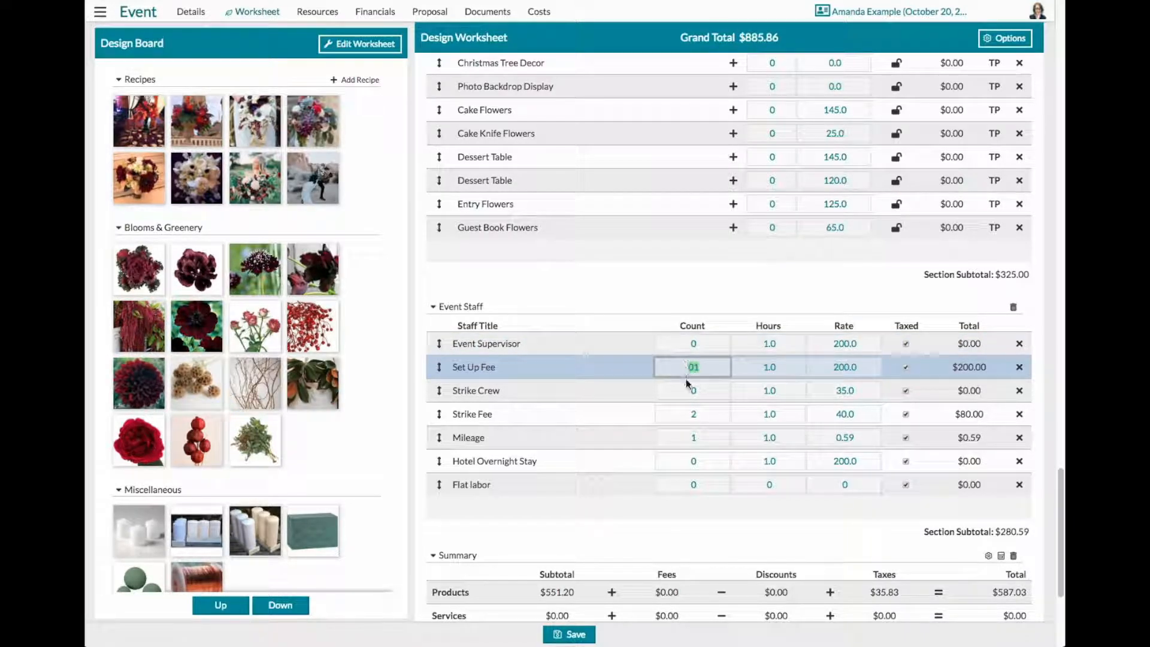
{"action": "type", "text": "0"}
{"action": "left_click", "coordinate": [693, 413]}
{"action": "key", "text": "BackSpace"}
{"action": "type", "text": "0"}
{"action": "left_click", "coordinate": [696, 437]}
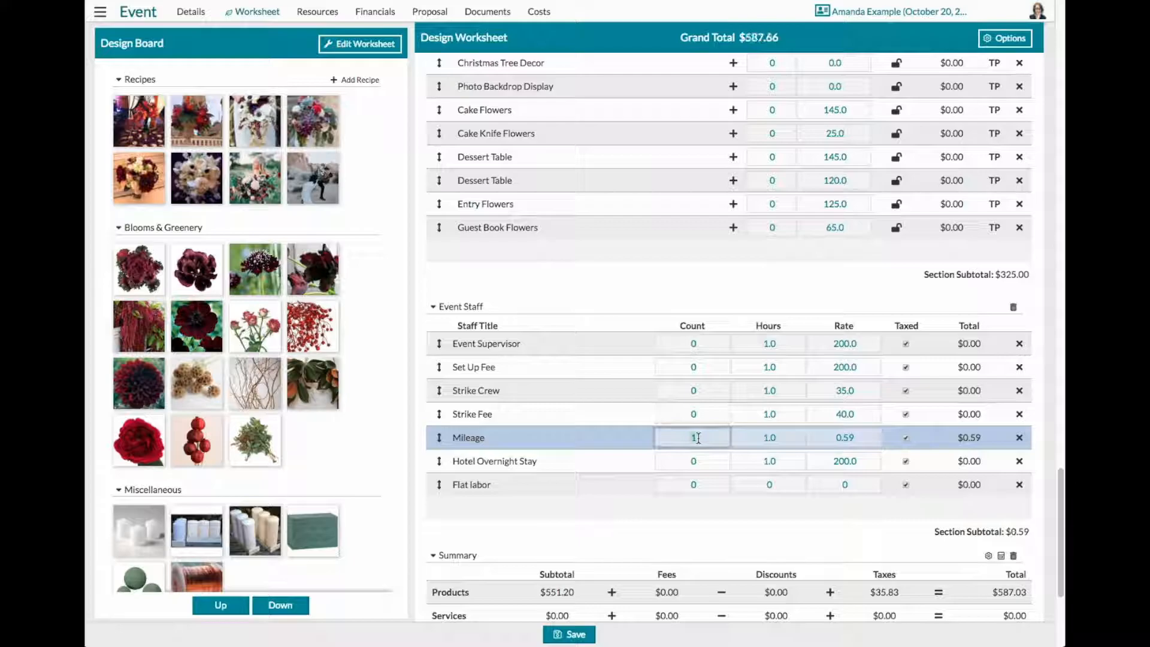
- Remove the Event Staff, Cocktail Hour and Ceremony Designs sections from the design worksheet
{"action": "left_click", "coordinate": [1013, 306]}
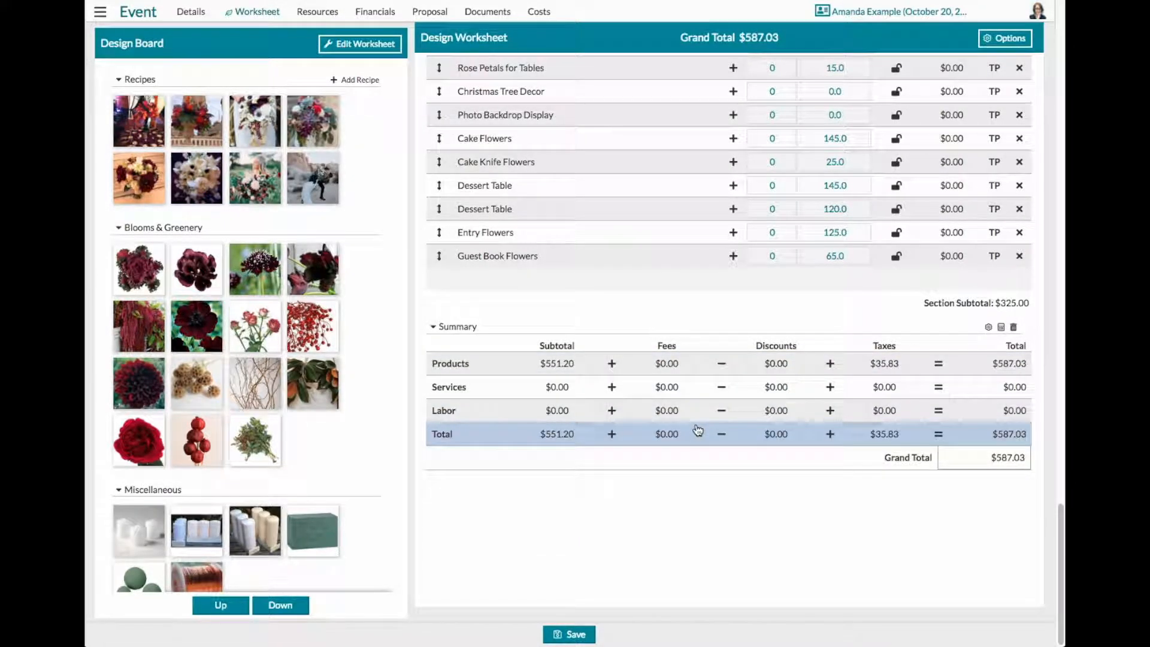
{"action": "scroll", "coordinate": [732, 459], "scroll_direction": "up", "scroll_amount": 1}
{"action": "scroll", "coordinate": [732, 459], "scroll_direction": "up", "scroll_amount": 5}
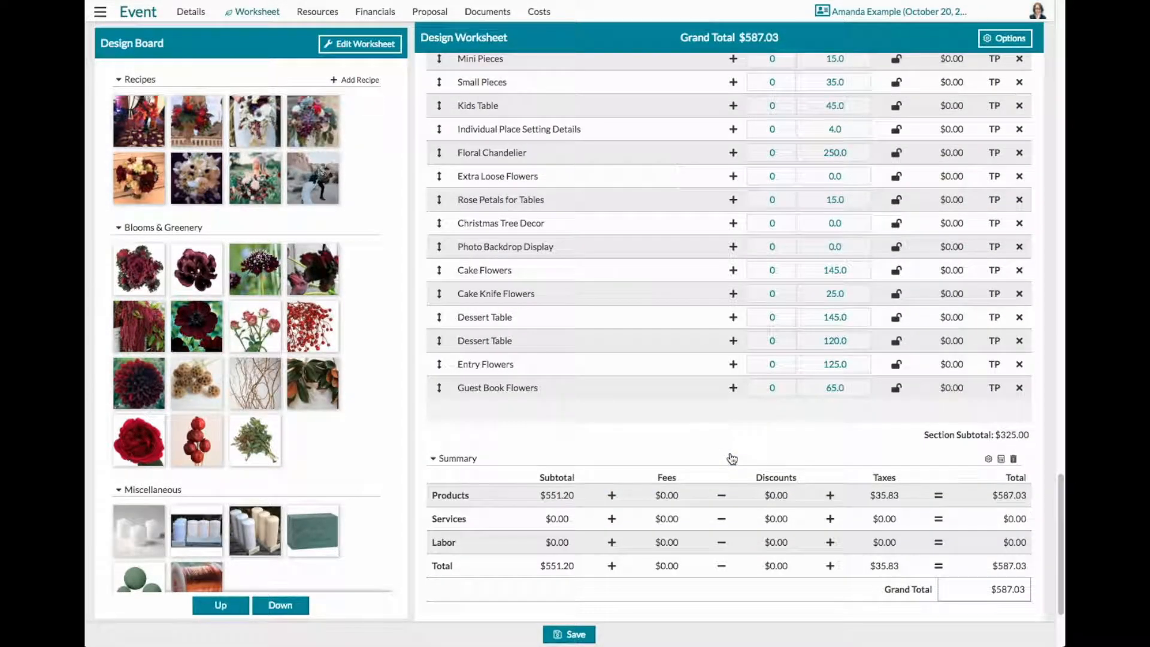
{"action": "scroll", "coordinate": [731, 458], "scroll_direction": "up", "scroll_amount": 5}
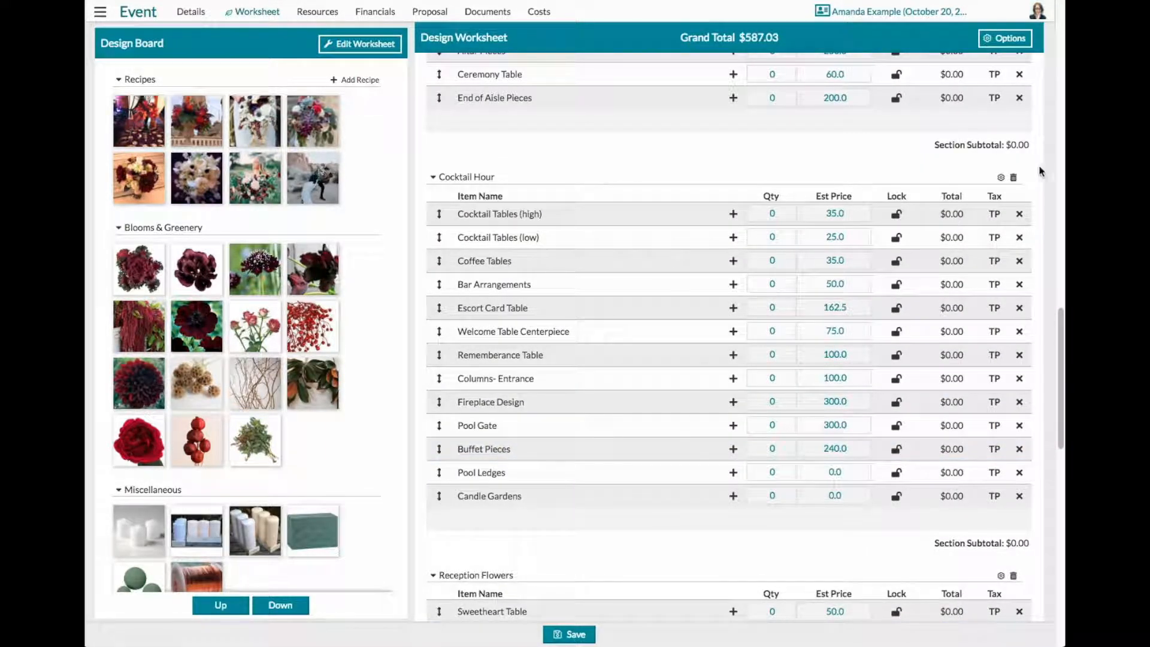
{"action": "left_click", "coordinate": [1013, 177]}
{"action": "scroll", "coordinate": [900, 347], "scroll_direction": "up", "scroll_amount": 1}
{"action": "scroll", "coordinate": [900, 347], "scroll_direction": "up", "scroll_amount": 4}
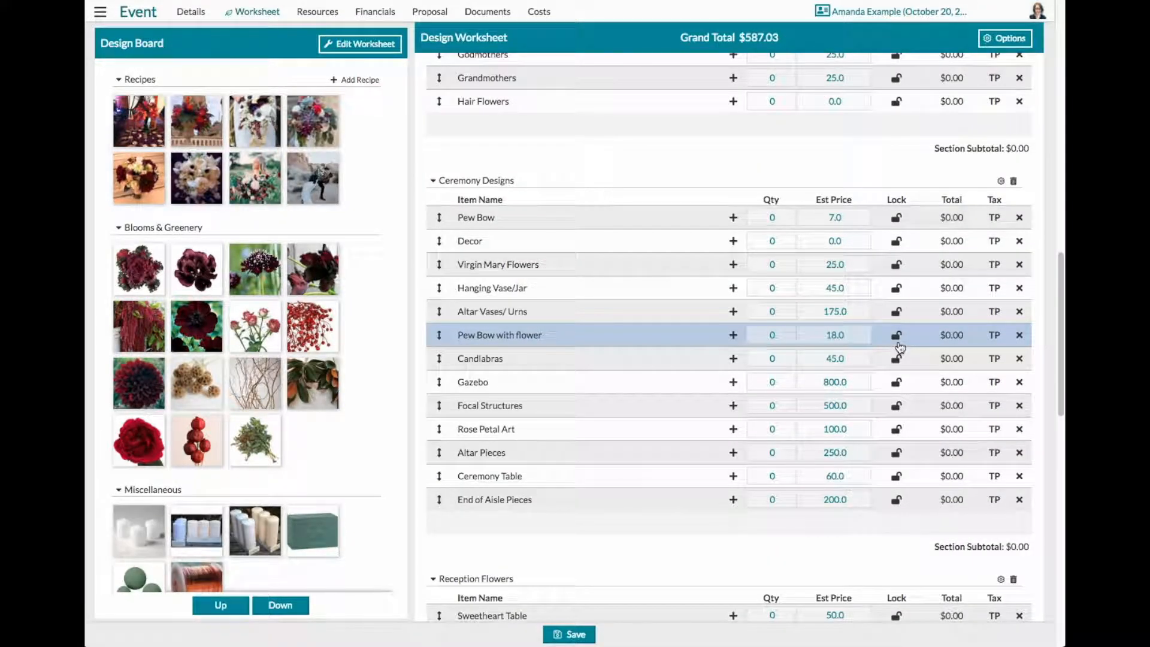
{"action": "left_click", "coordinate": [1013, 180]}
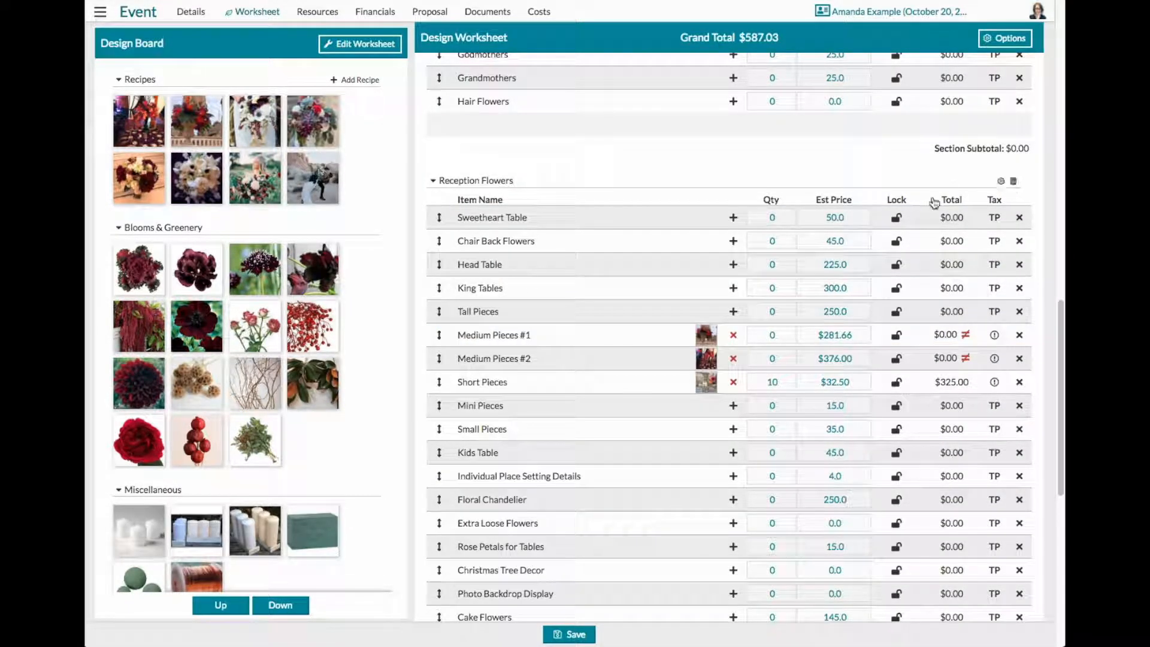
- Delete the Sweetheart Table, Chair Back Flowers, Head Table, King Tables and Tall Pieces rows from Reception Flowers
{"action": "left_click", "coordinate": [1019, 218]}
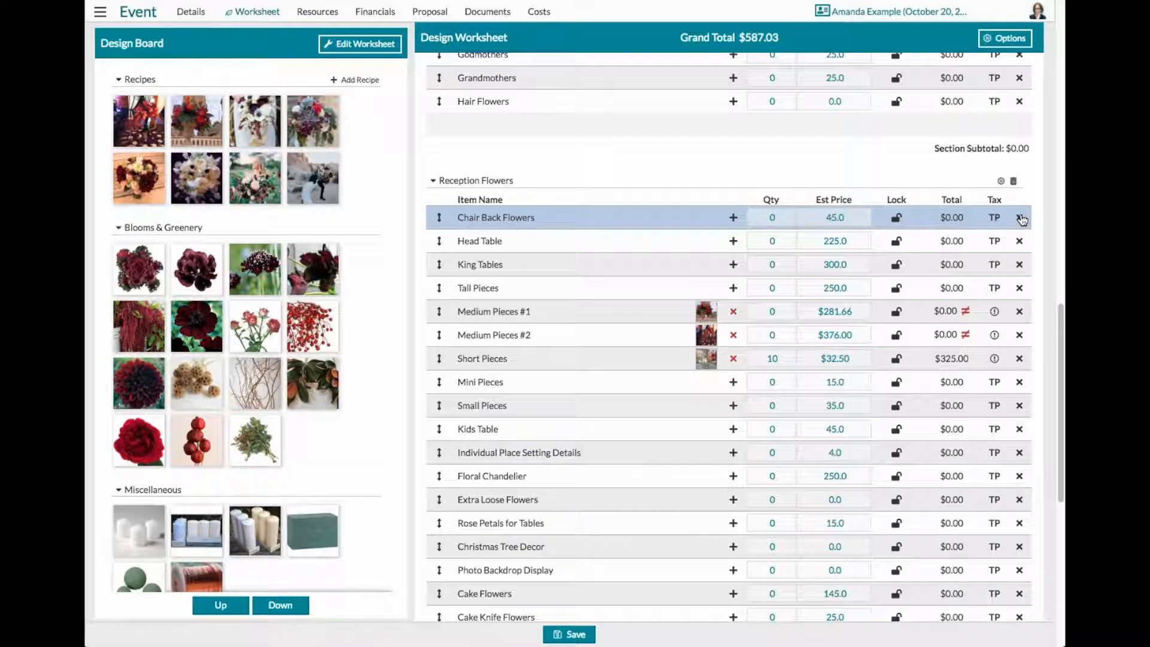
{"action": "left_click", "coordinate": [1020, 218]}
{"action": "left_click", "coordinate": [1020, 218]}
{"action": "left_click", "coordinate": [1020, 218]}
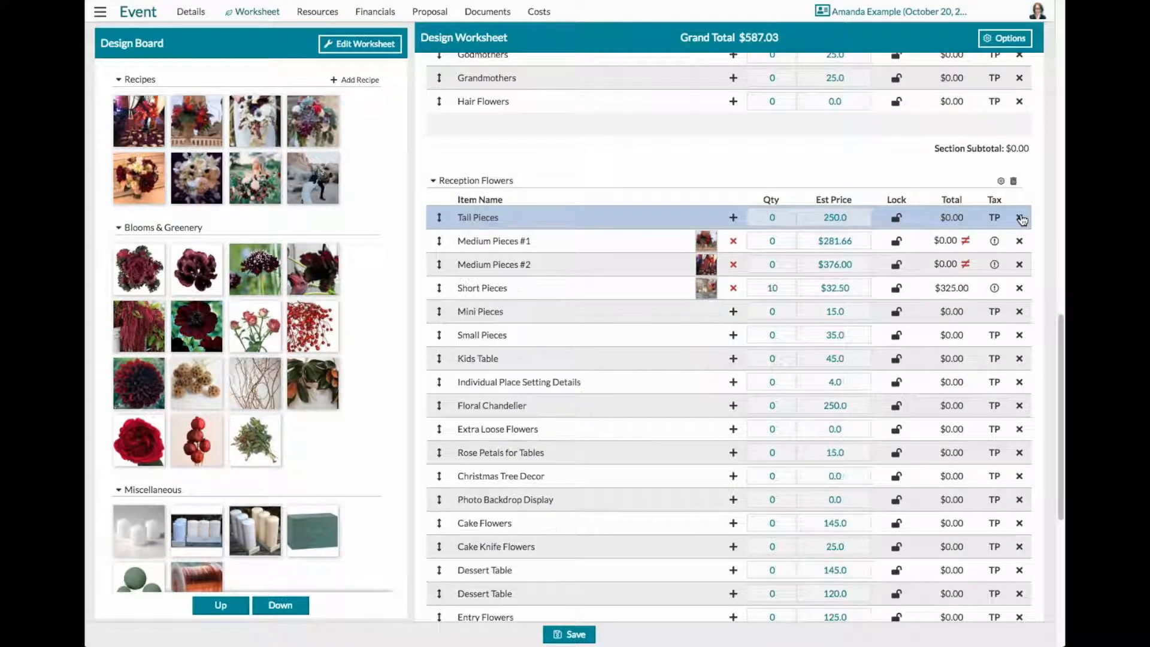
{"action": "left_click", "coordinate": [1020, 218]}
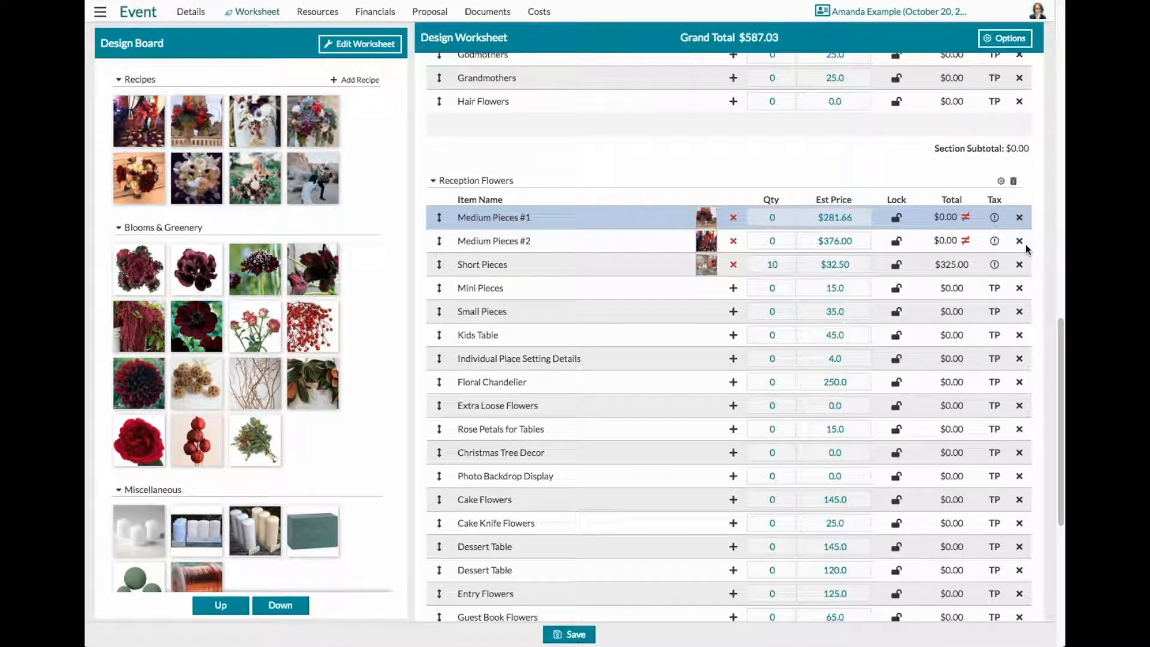
- Delete every Reception Flowers row below Mini Pieces, from Small Pieces through Guest Book Flowers
{"action": "left_click", "coordinate": [1019, 312]}
{"action": "left_click", "coordinate": [1020, 312]}
{"action": "left_click", "coordinate": [1019, 312]}
{"action": "left_click", "coordinate": [1020, 312]}
{"action": "left_click", "coordinate": [1019, 312]}
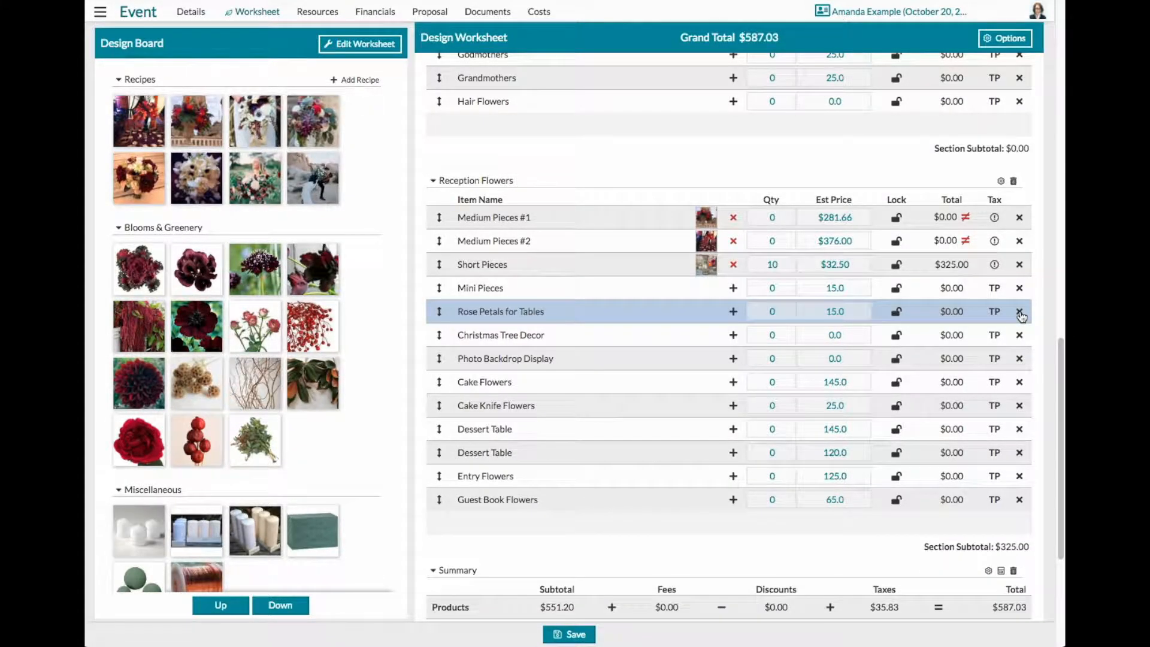
{"action": "left_click", "coordinate": [1020, 312]}
{"action": "left_click", "coordinate": [1020, 312]}
{"action": "left_click", "coordinate": [1020, 312]}
{"action": "left_click", "coordinate": [1020, 312]}
{"action": "left_click", "coordinate": [1019, 312]}
{"action": "left_click", "coordinate": [1019, 312]}
{"action": "left_click", "coordinate": [1020, 312]}
{"action": "left_click", "coordinate": [1019, 312]}
{"action": "left_click", "coordinate": [1020, 312]}
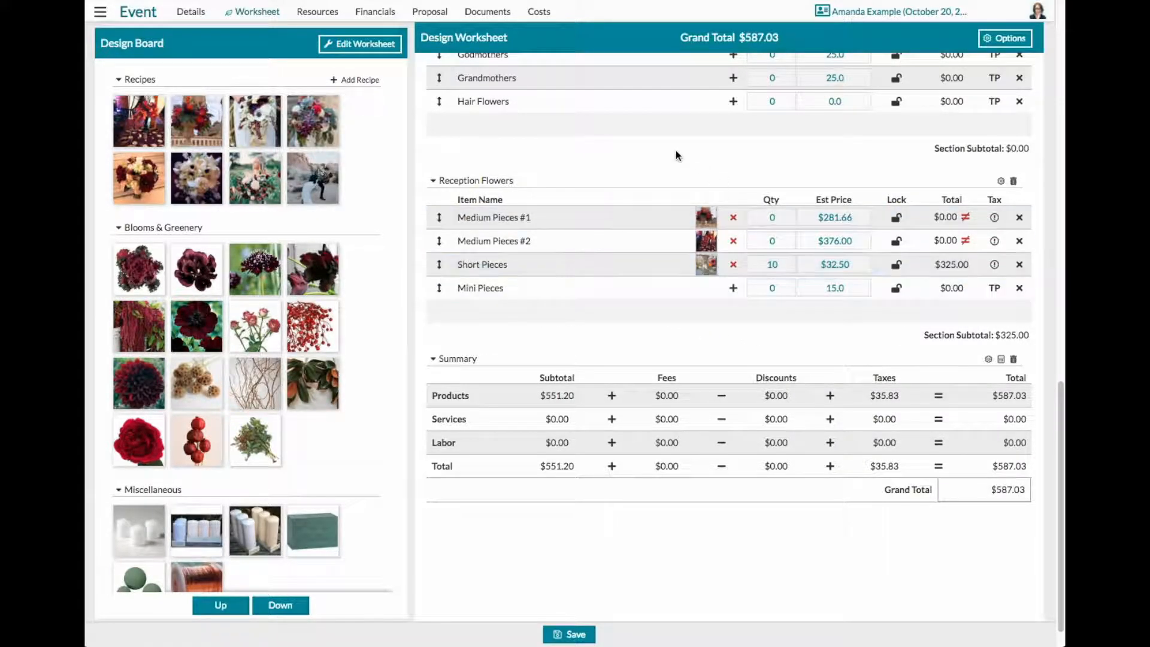
- Try adding a new row at the end of the Reception Flowers section, and delete it again
{"action": "left_click", "coordinate": [720, 312]}
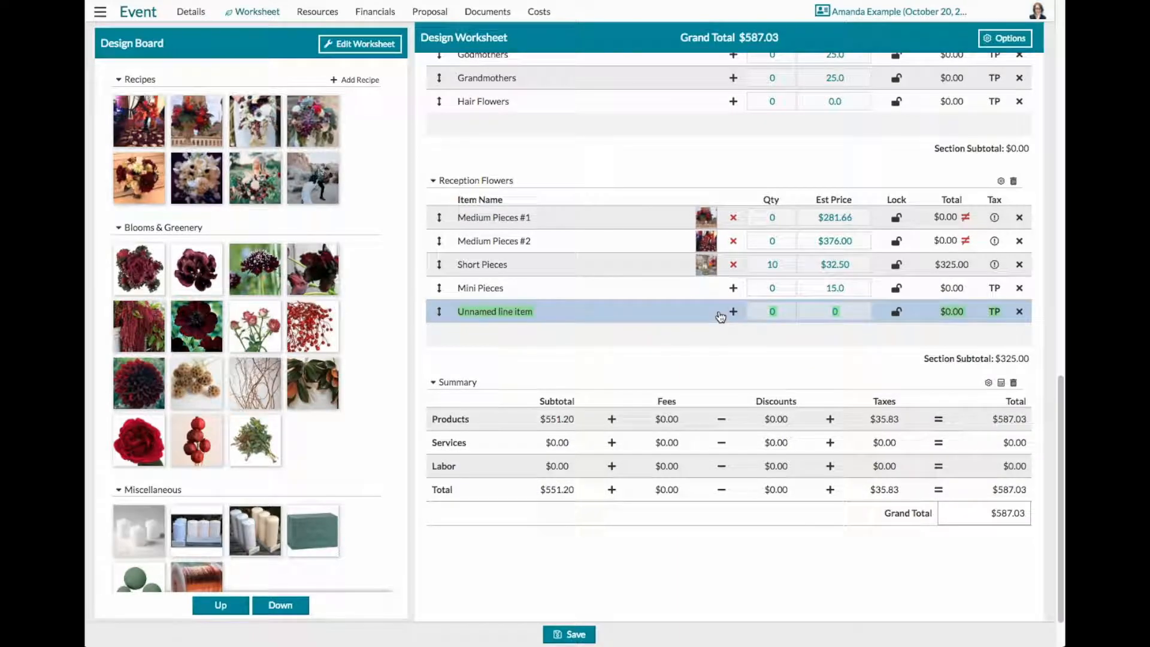
{"action": "left_click", "coordinate": [525, 312]}
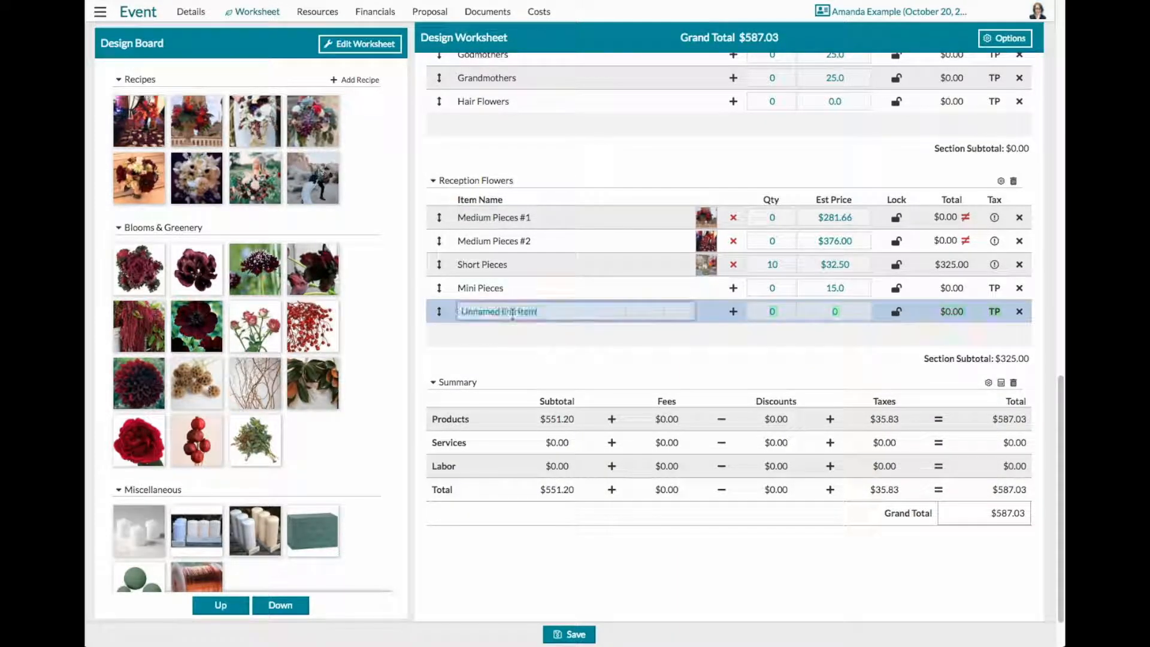
{"action": "left_click", "coordinate": [1019, 311]}
- Show the worksheet editing options and add a category group containing one new line item above the Corsages section
{"action": "scroll", "coordinate": [572, 352], "scroll_direction": "up", "scroll_amount": 5}
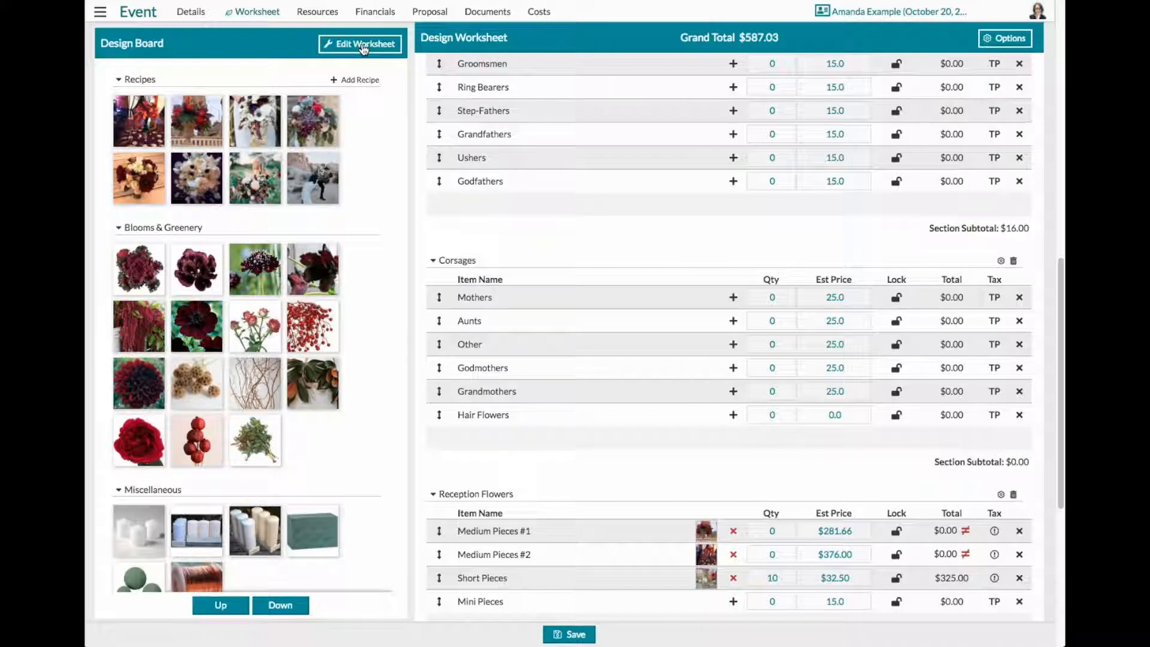
{"action": "left_click", "coordinate": [363, 46]}
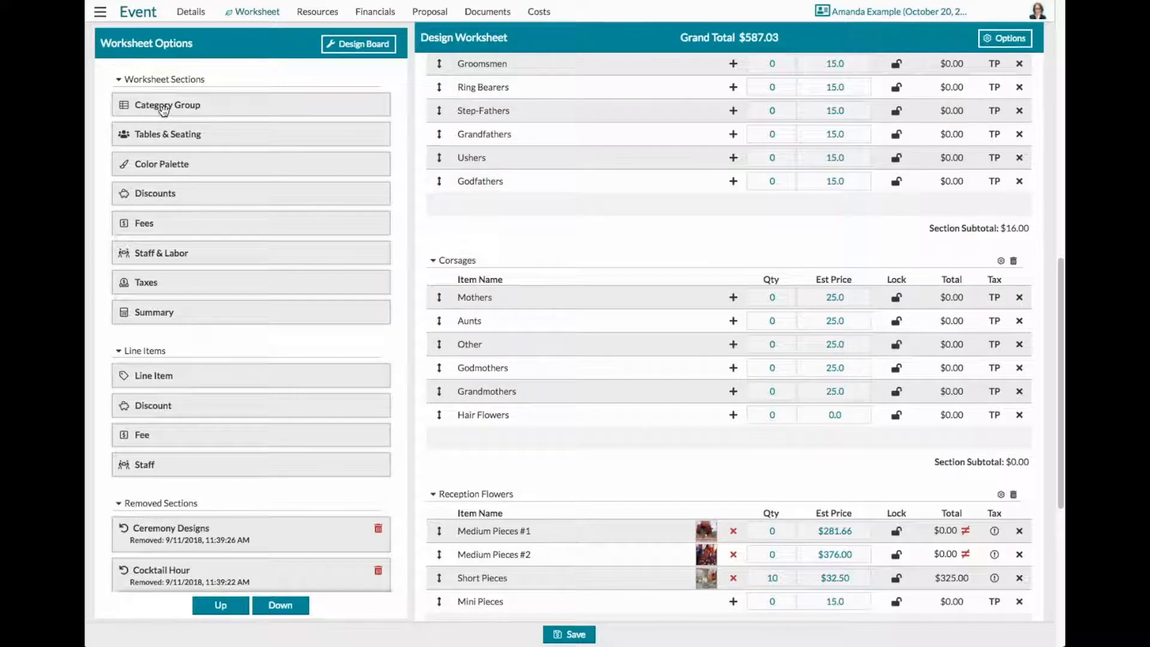
{"action": "left_click_drag", "start_coordinate": [174, 108], "coordinate": [577, 228]}
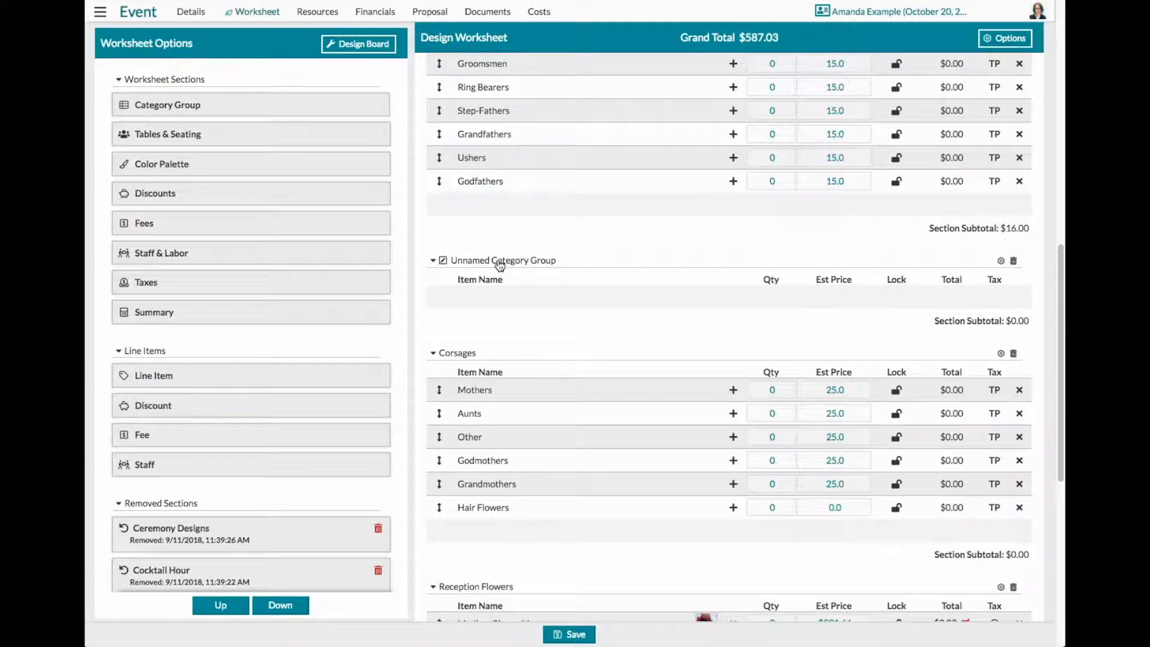
{"action": "left_click", "coordinate": [535, 260]}
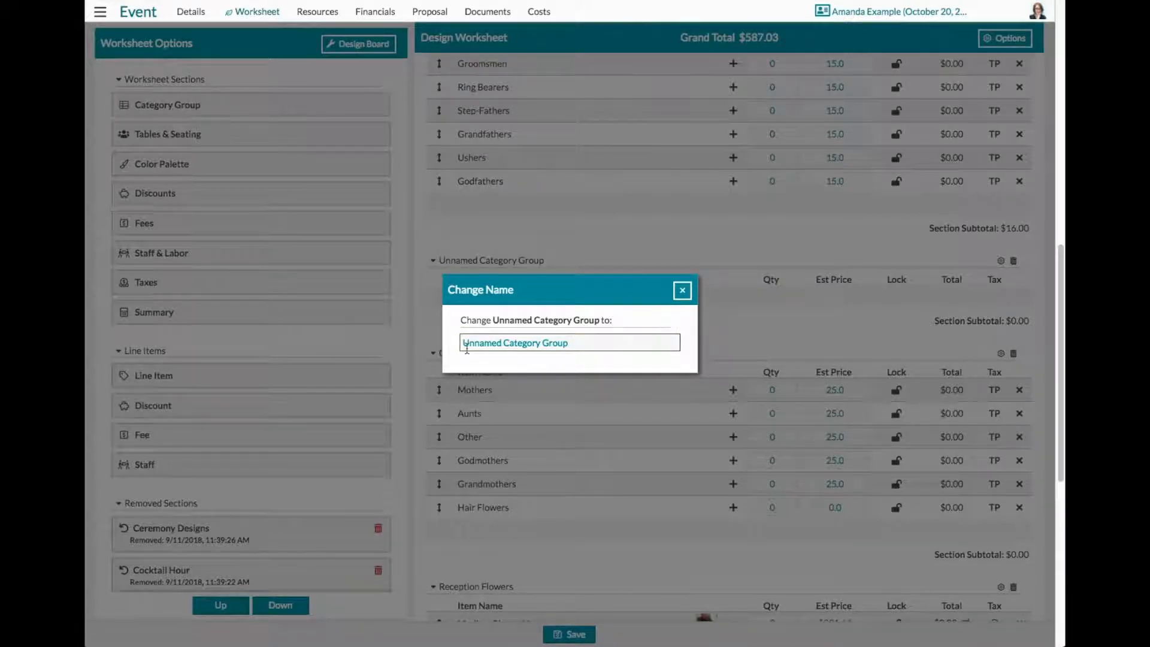
{"action": "left_click", "coordinate": [682, 291]}
{"action": "mouse_move", "coordinate": [702, 303]}
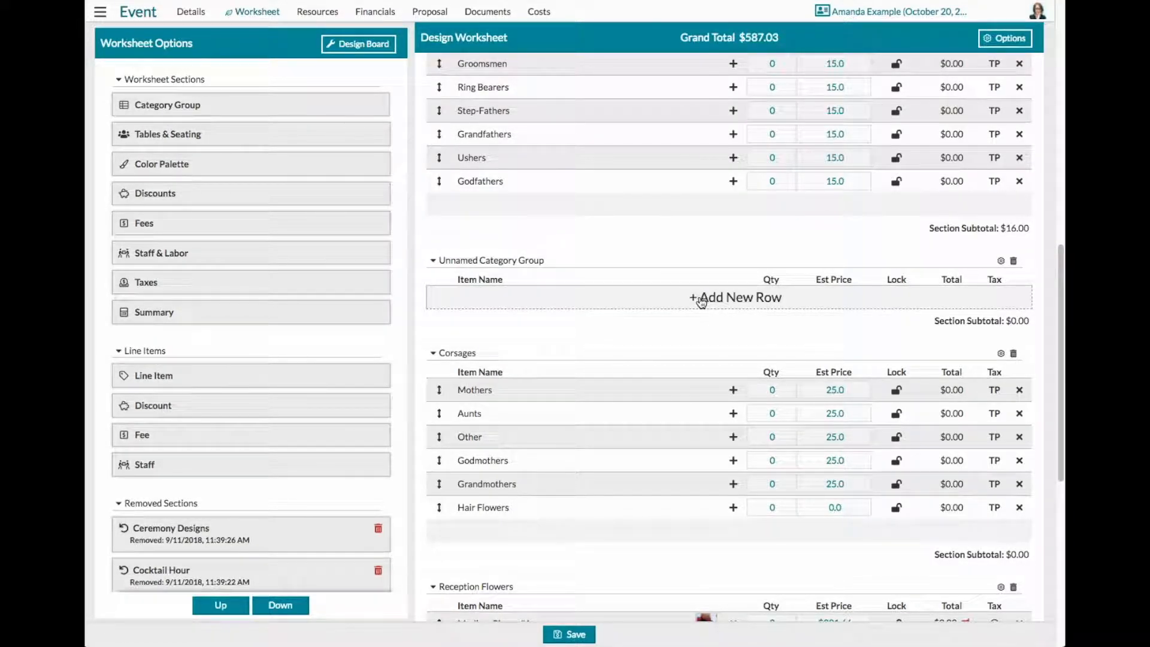
{"action": "left_click_drag", "start_coordinate": [165, 377], "coordinate": [596, 299]}
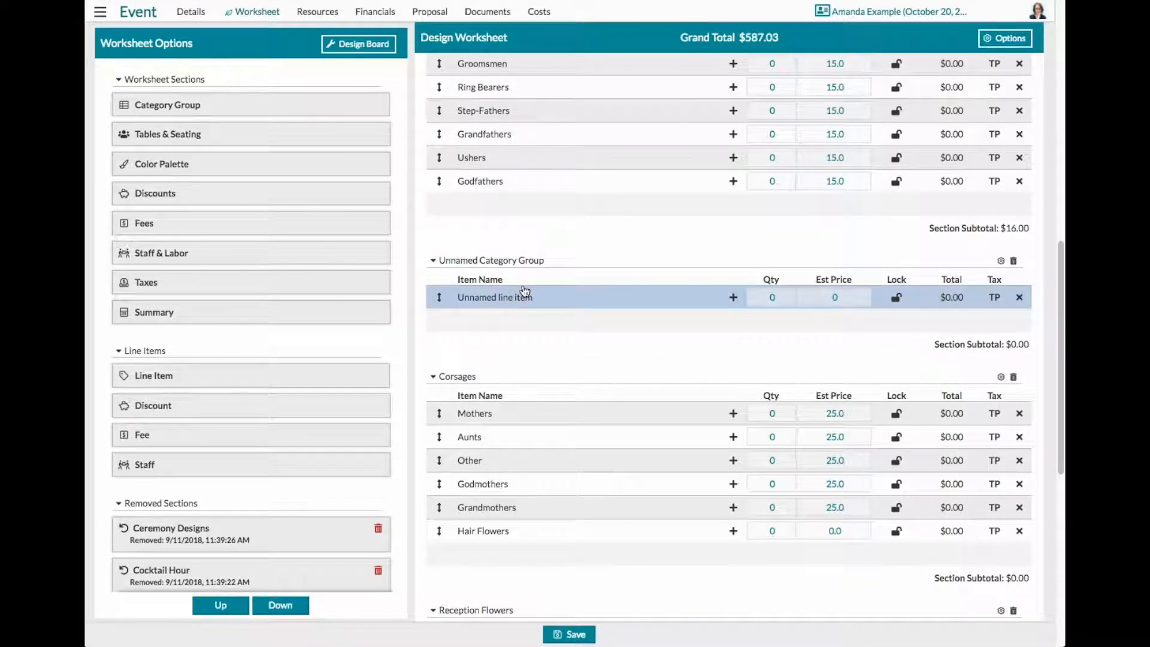
- Remove the unnamed category group and the Corsages section from the worksheet
{"action": "left_click", "coordinate": [1017, 265]}
{"action": "left_click", "coordinate": [1013, 262]}
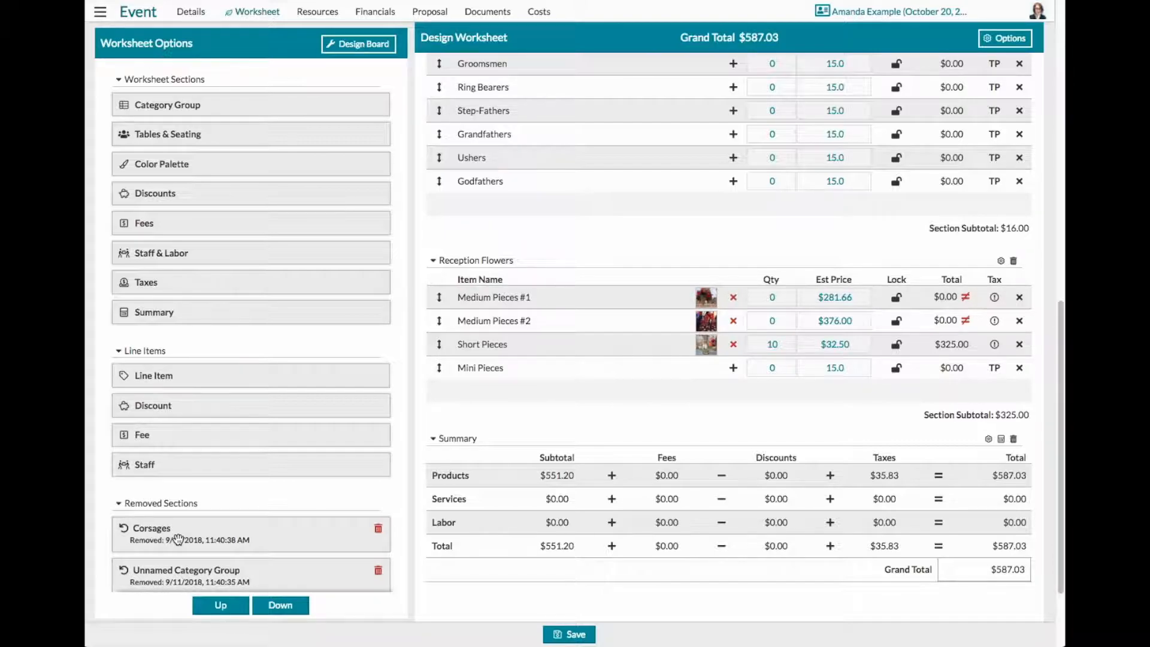
- Restore the removed Corsages section to the worksheet, directly above the Reception Flowers section
{"action": "left_click_drag", "start_coordinate": [154, 532], "coordinate": [565, 231]}
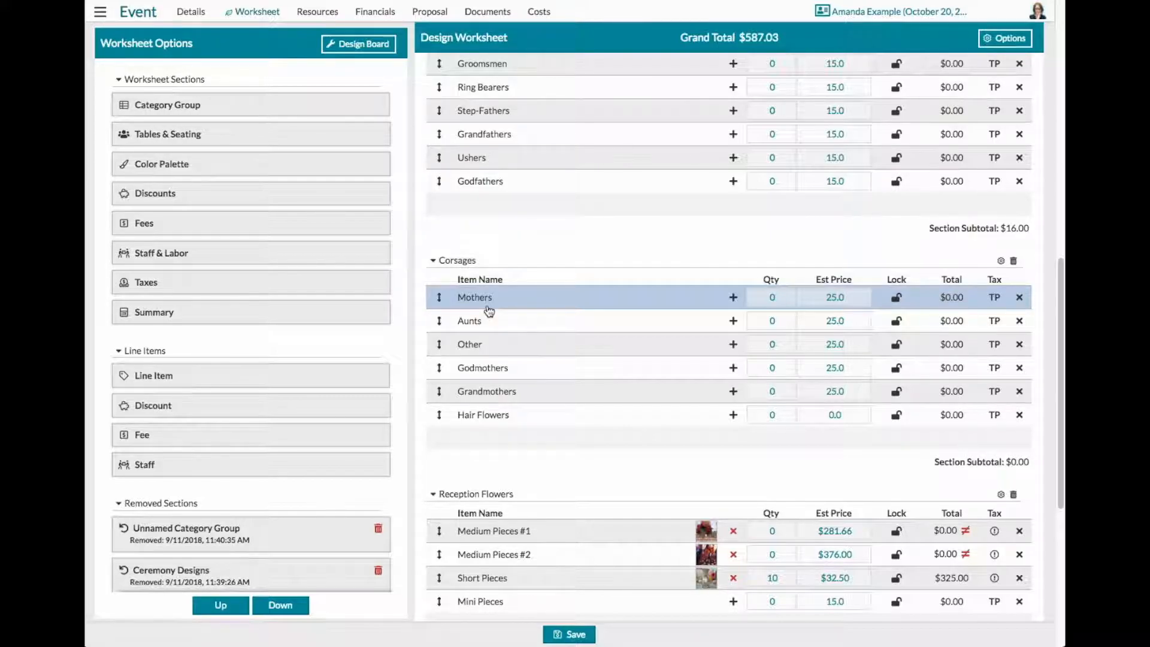
{"action": "mouse_move", "coordinate": [440, 297]}
{"action": "left_mouse_down"}
{"action": "mouse_move", "coordinate": [442, 372]}
{"action": "mouse_move", "coordinate": [448, 298]}
{"action": "left_mouse_up"}
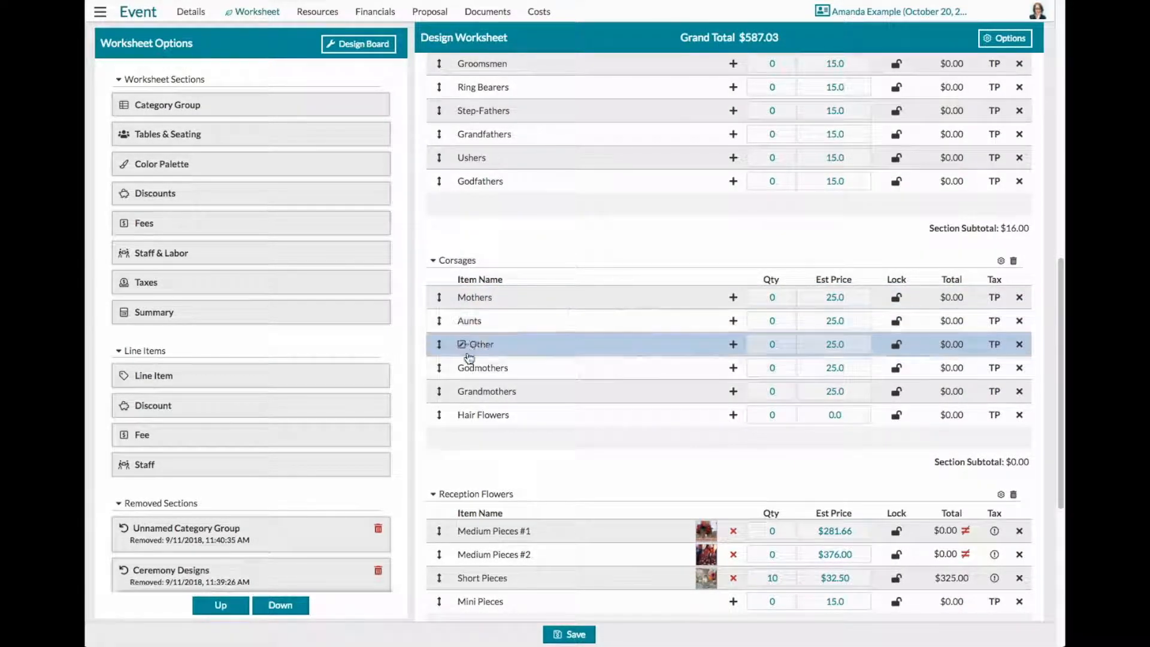
- Rename the Hair Flowers row in the Corsages section to "Flower for Hair"
{"action": "left_click", "coordinate": [492, 414]}
{"action": "left_click_drag", "start_coordinate": [513, 414], "coordinate": [459, 415]}
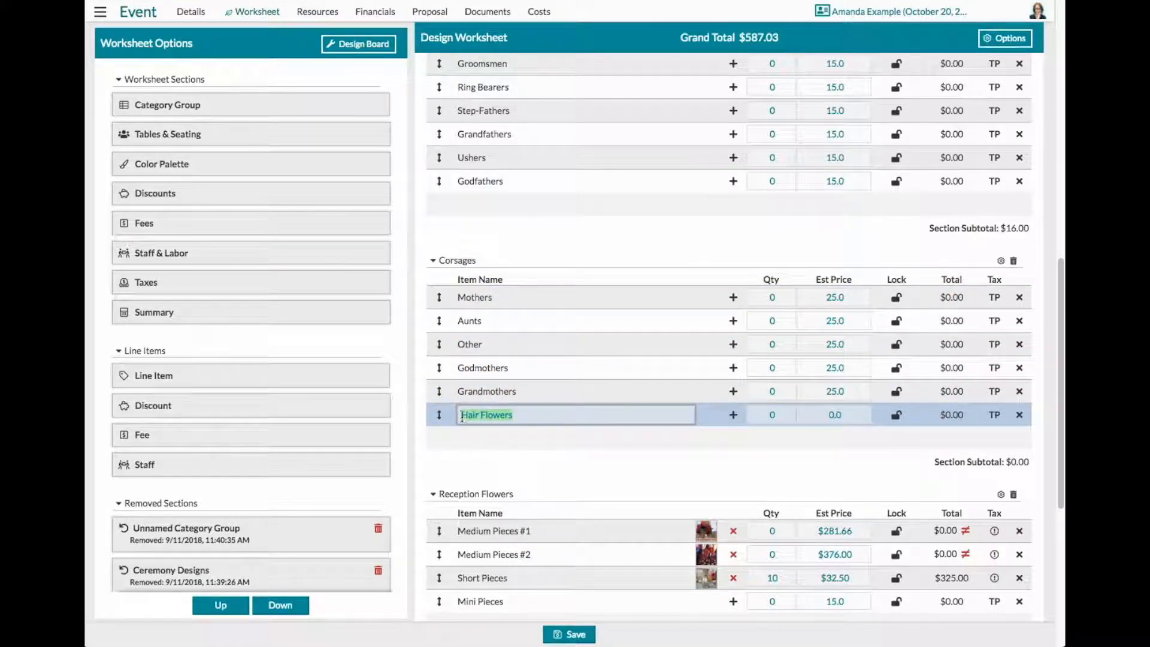
{"action": "type", "text": "Flower"}
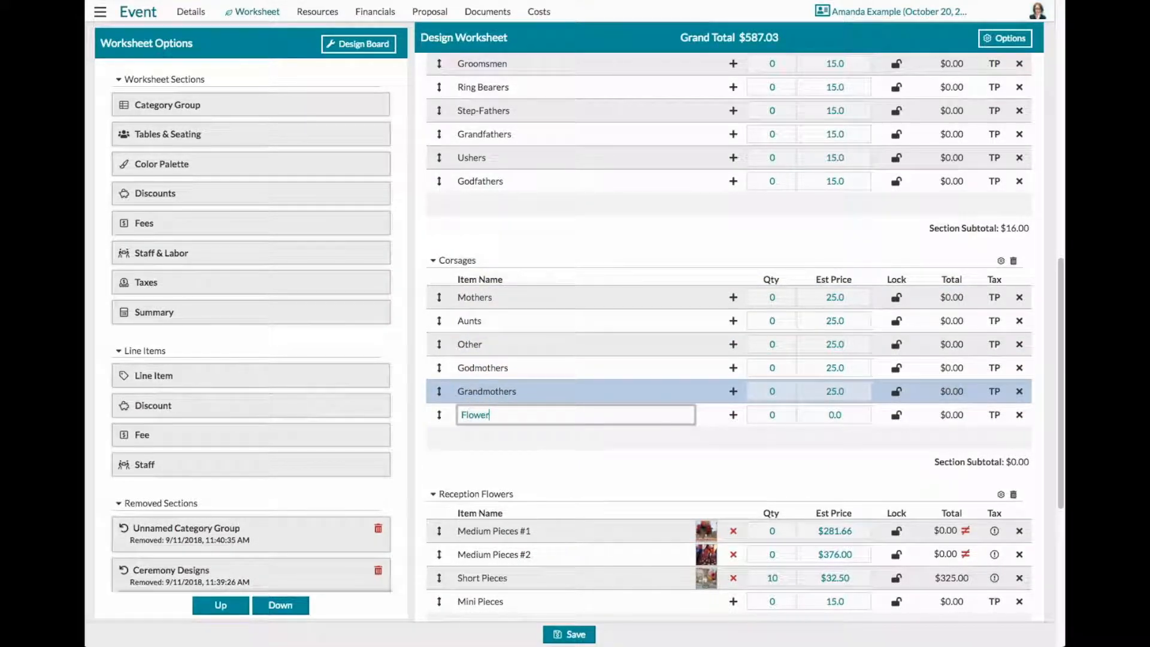
{"action": "type", "text": " for Hair"}
{"action": "left_click", "coordinate": [766, 476]}
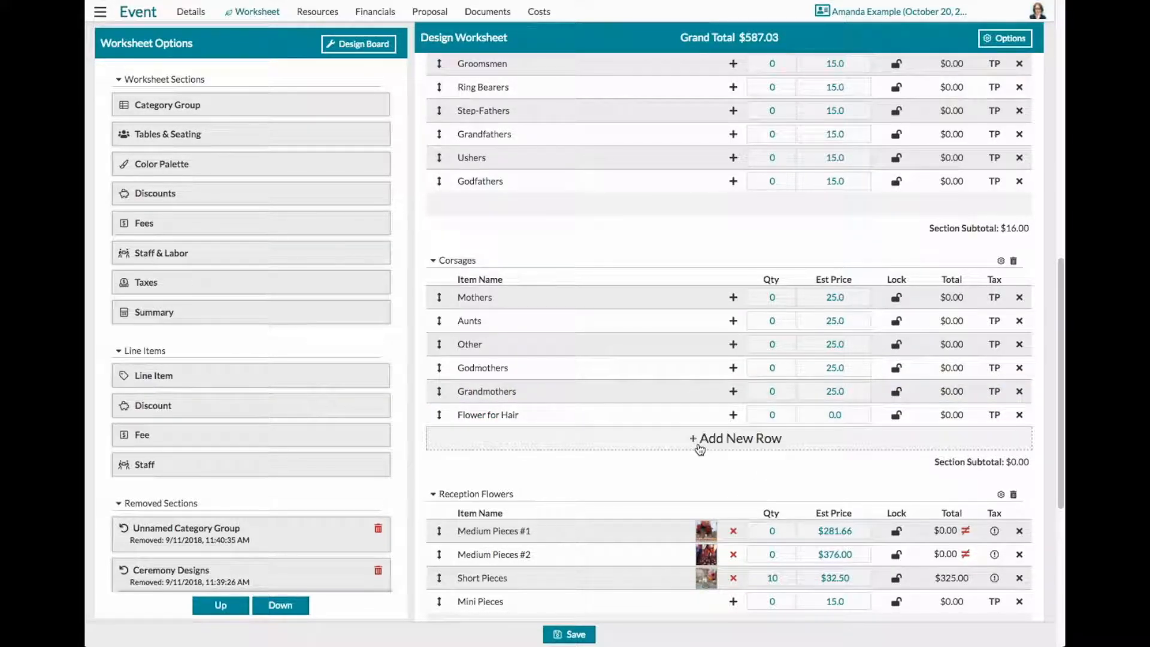
- Delete the last row of the Corsages section, below Grandmothers
{"action": "left_click", "coordinate": [1019, 415]}
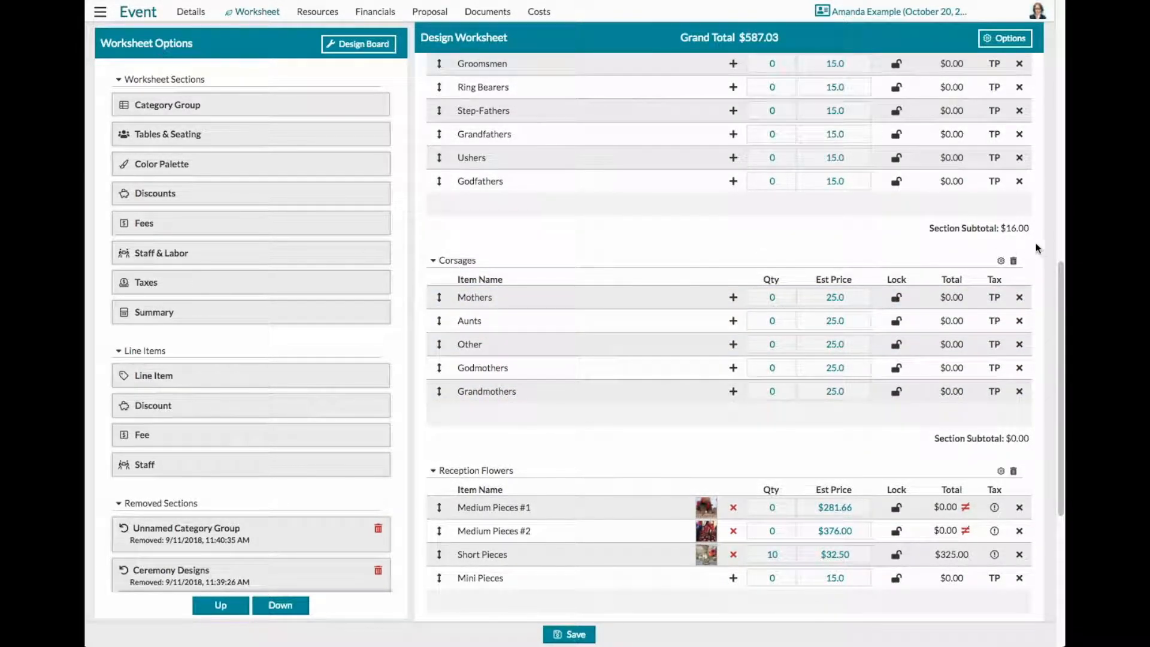
{"action": "scroll", "coordinate": [1008, 287], "scroll_direction": "down", "scroll_amount": 3}
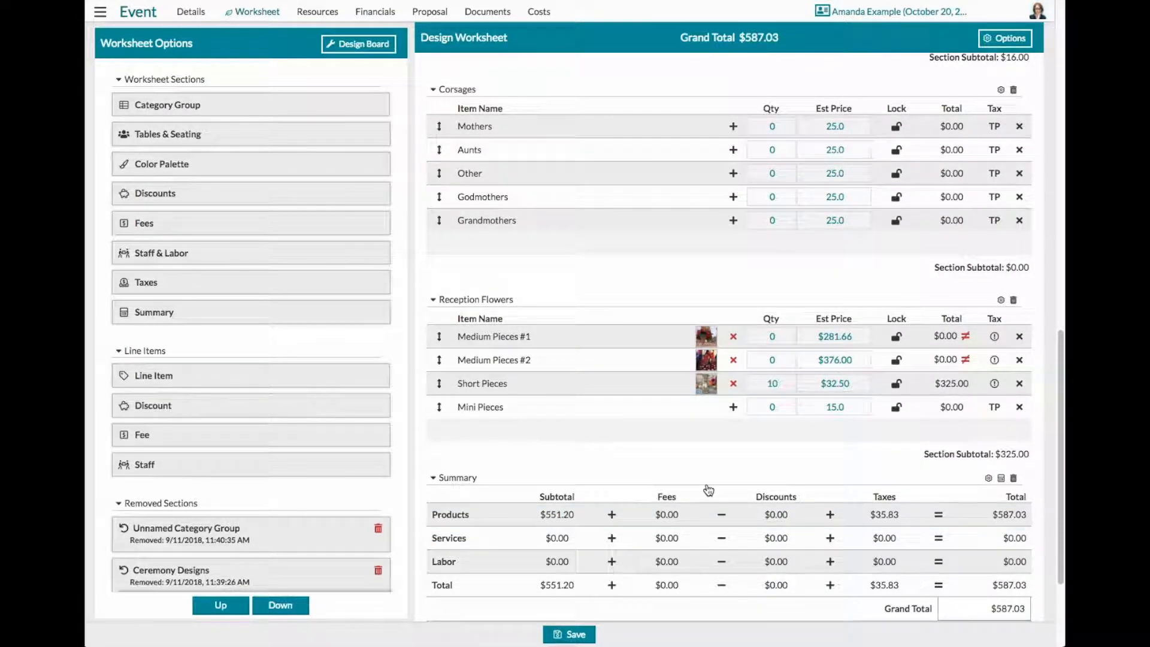
{"action": "mouse_move", "coordinate": [548, 439]}
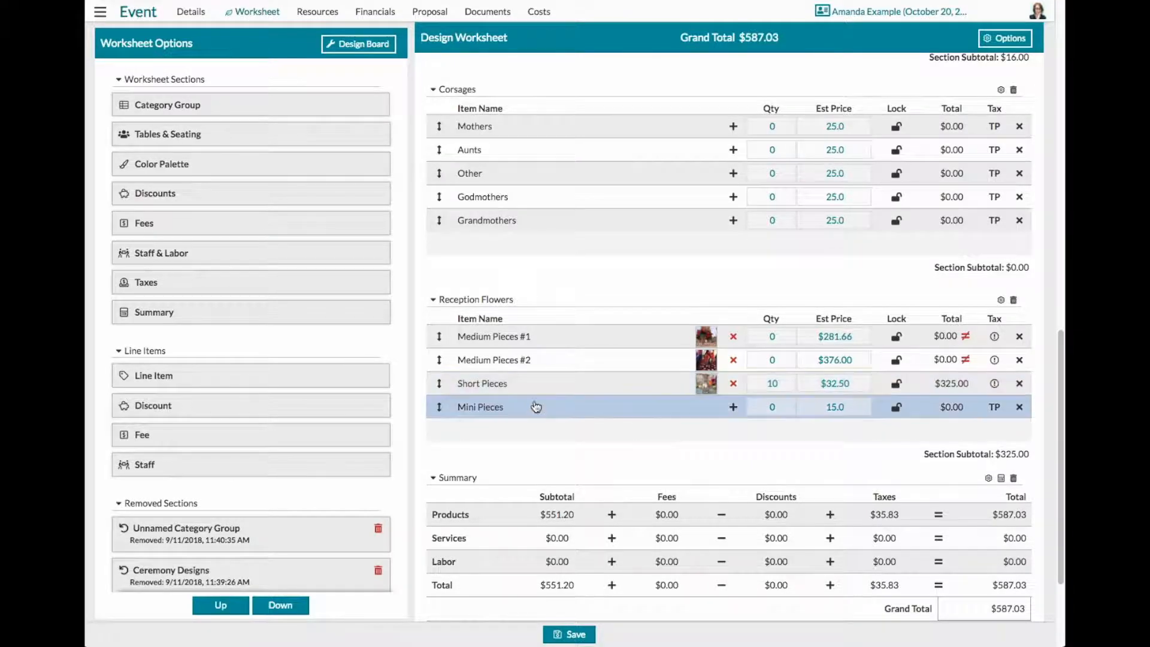
- Switch from the worksheet options back to the design board and view the details of the Tulips Black Parrot bloom
{"action": "scroll", "coordinate": [531, 408], "scroll_direction": "up", "scroll_amount": 3}
{"action": "scroll", "coordinate": [526, 410], "scroll_direction": "up", "scroll_amount": 10}
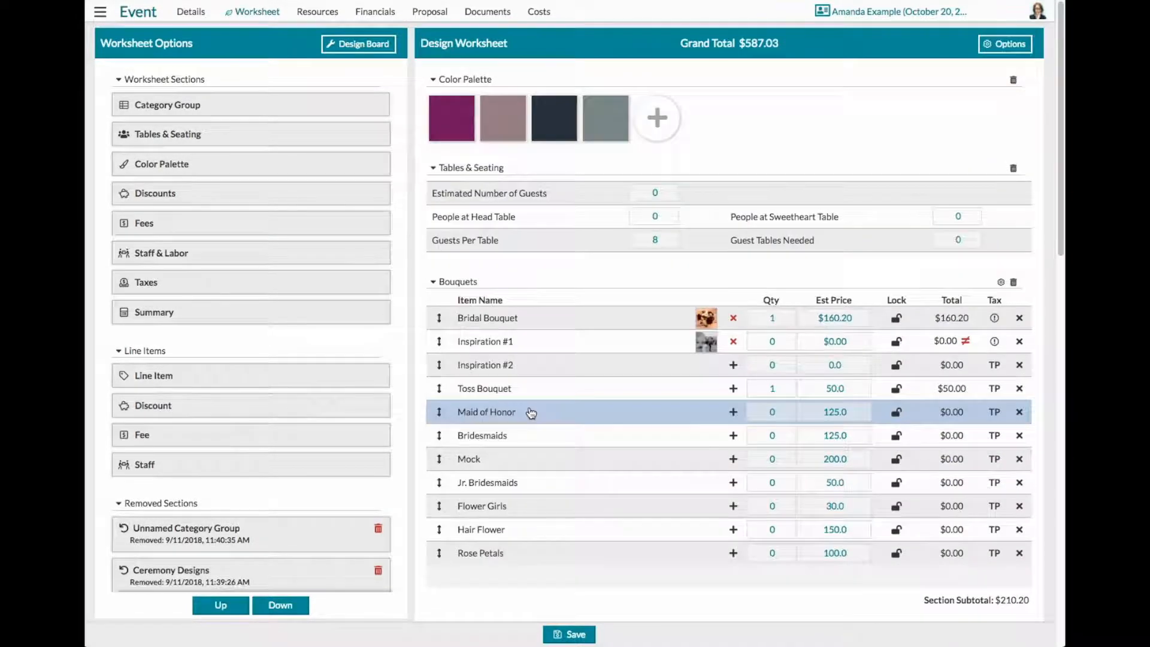
{"action": "left_click", "coordinate": [364, 47]}
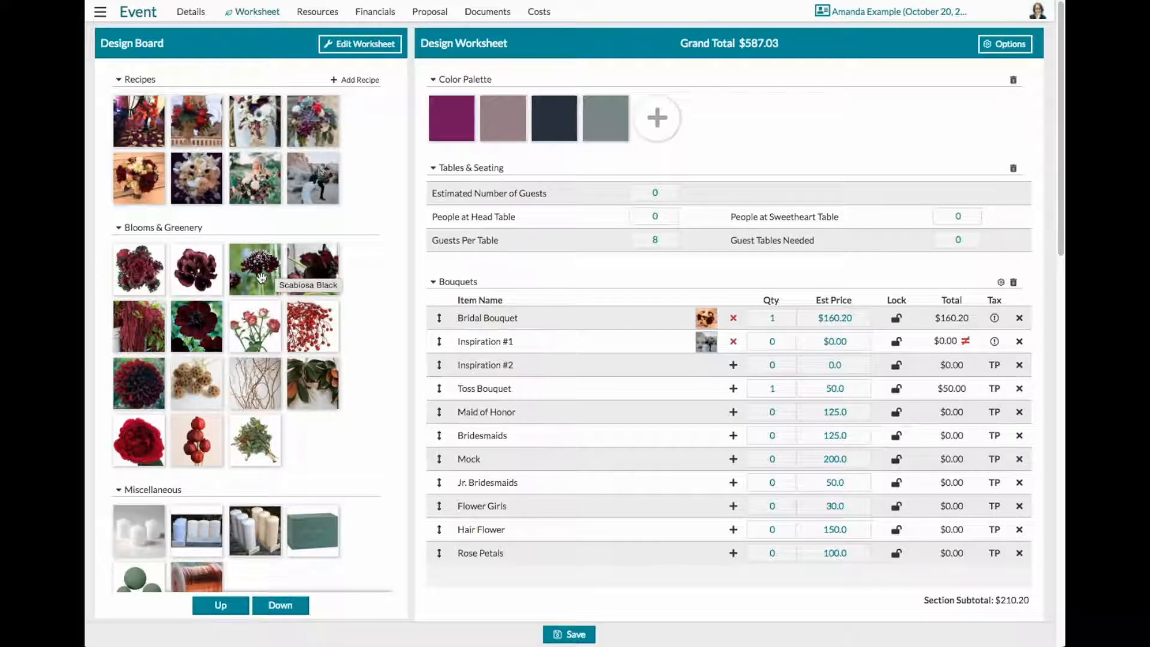
{"action": "mouse_move", "coordinate": [261, 277]}
{"action": "left_mouse_down"}
{"action": "mouse_move", "coordinate": [341, 327]}
{"action": "mouse_move", "coordinate": [572, 370]}
{"action": "mouse_move", "coordinate": [473, 359]}
{"action": "mouse_move", "coordinate": [256, 269]}
{"action": "left_mouse_up"}
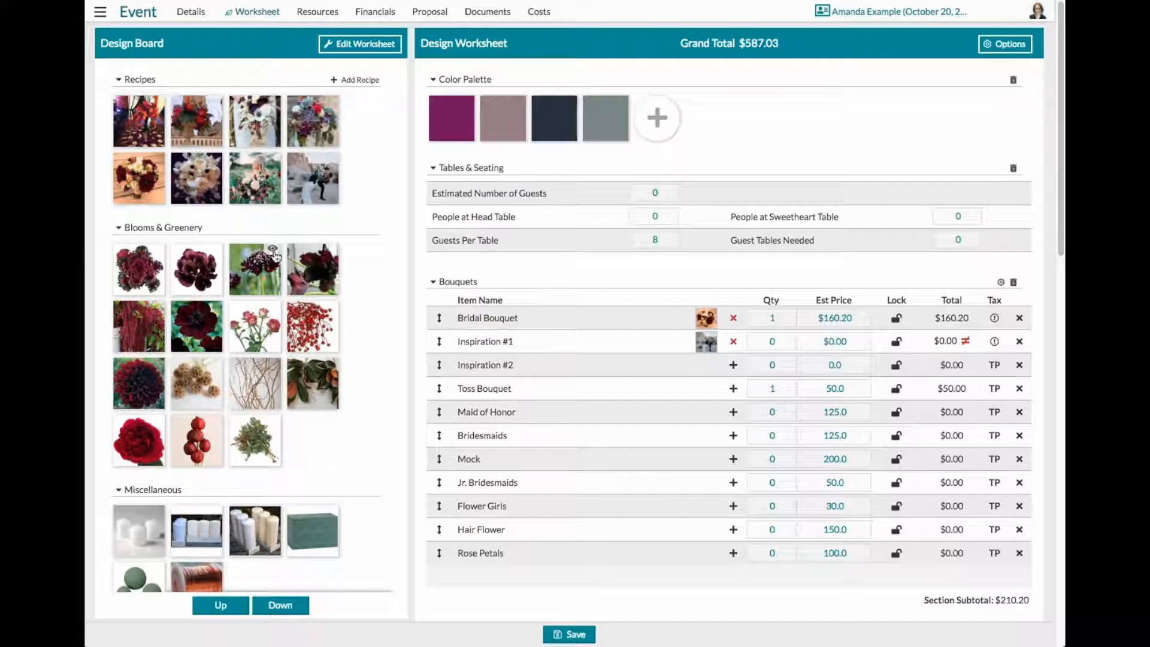
{"action": "mouse_move", "coordinate": [333, 254]}
{"action": "left_click", "coordinate": [333, 254]}
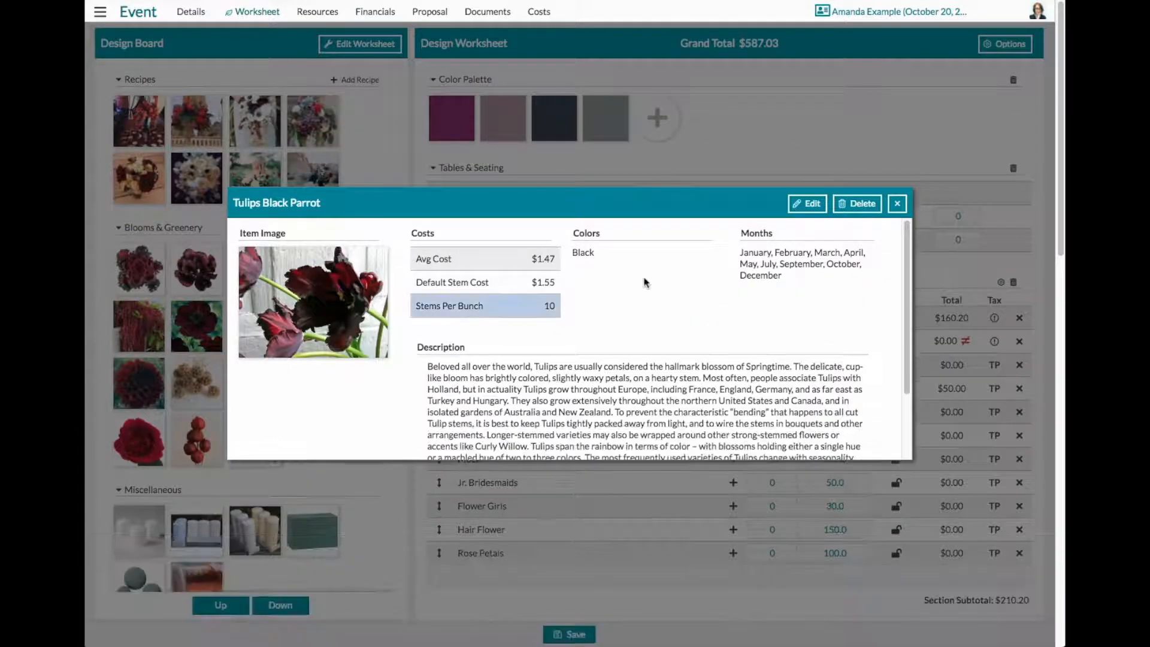
{"action": "left_click", "coordinate": [896, 207]}
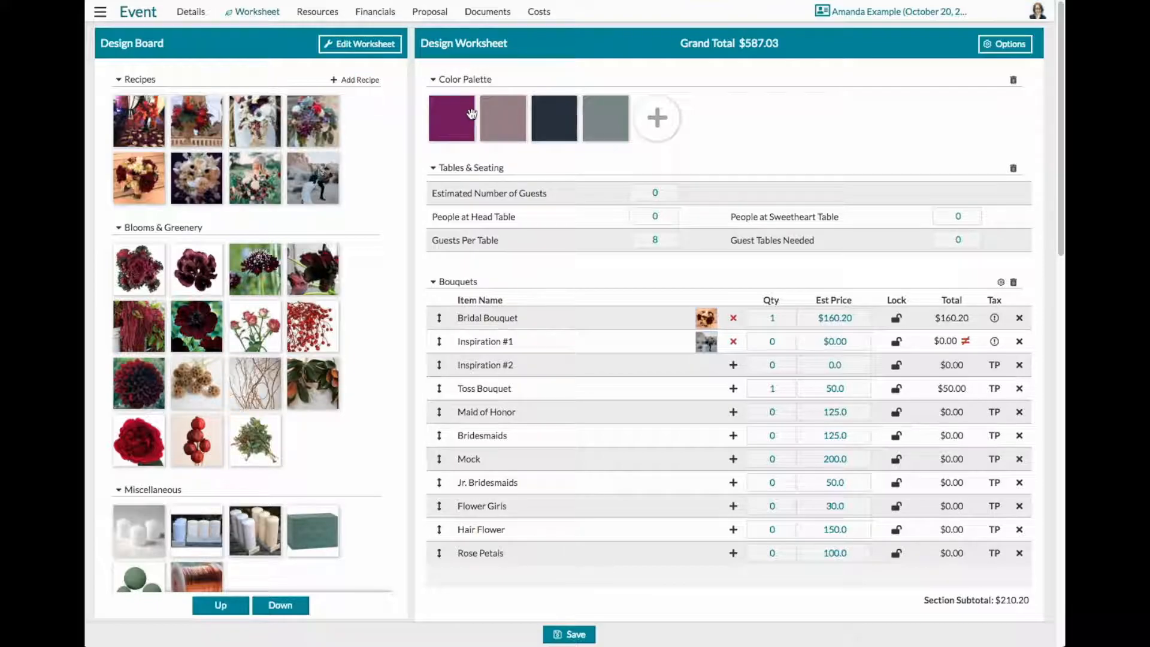
- Open the worksheet's save options and look at the available Save As choices
{"action": "mouse_move", "coordinate": [620, 107]}
{"action": "left_click", "coordinate": [576, 635]}
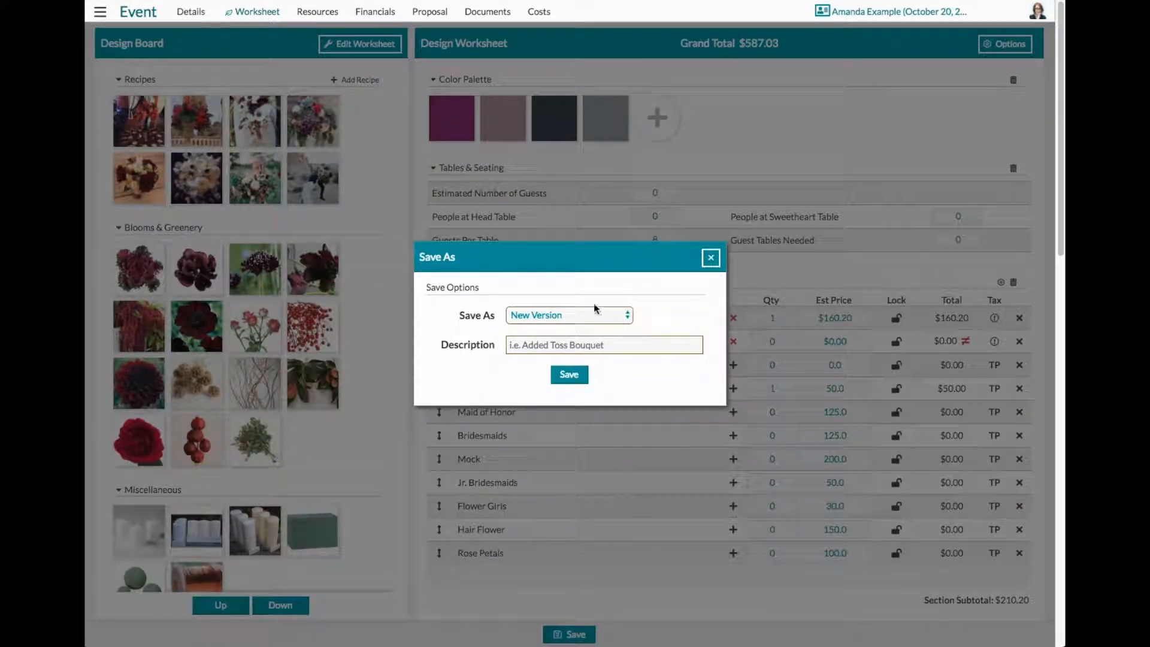
{"action": "left_click", "coordinate": [624, 317]}
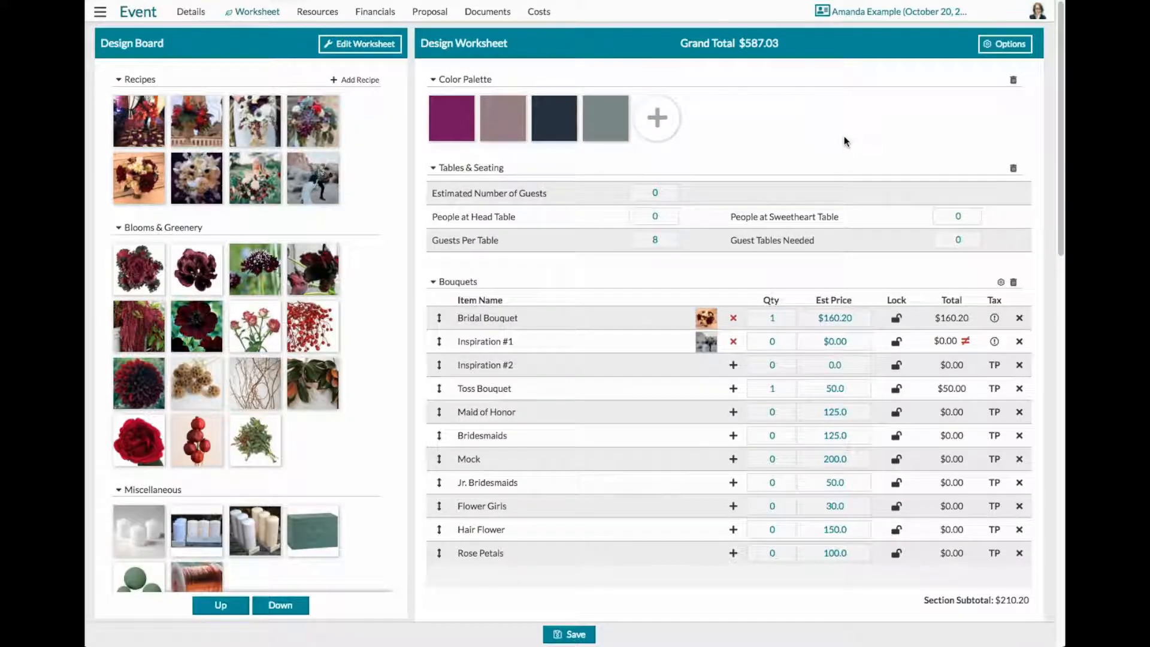
- Expand the Bridal Bouquet recipe in the Bouquets section and view the details of its Roses Quicksand 50cm ingredient
{"action": "scroll", "coordinate": [843, 135], "scroll_direction": "down", "scroll_amount": 1}
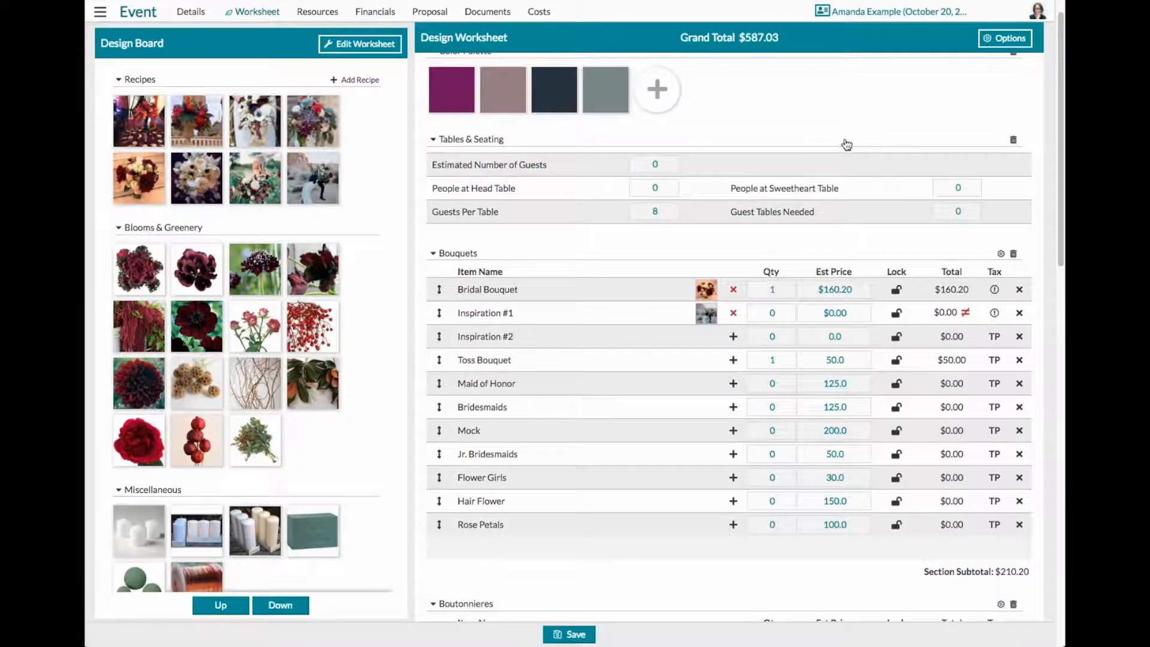
{"action": "left_click", "coordinate": [707, 294]}
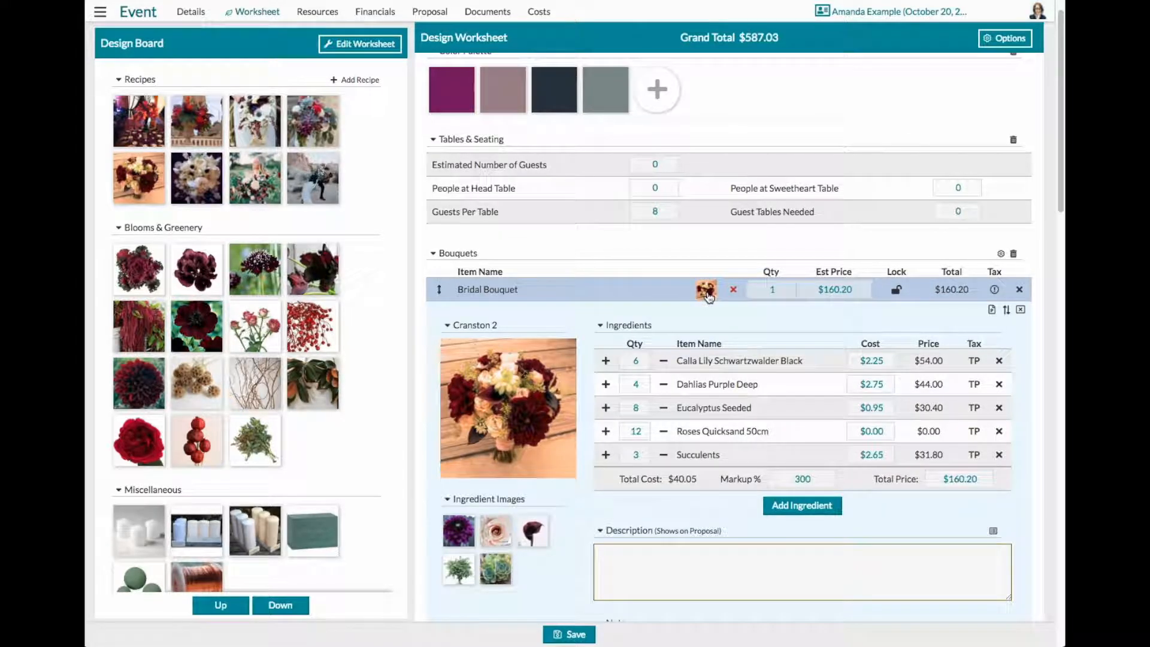
{"action": "scroll", "coordinate": [837, 321], "scroll_direction": "down", "scroll_amount": 1}
{"action": "scroll", "coordinate": [837, 321], "scroll_direction": "down", "scroll_amount": 1}
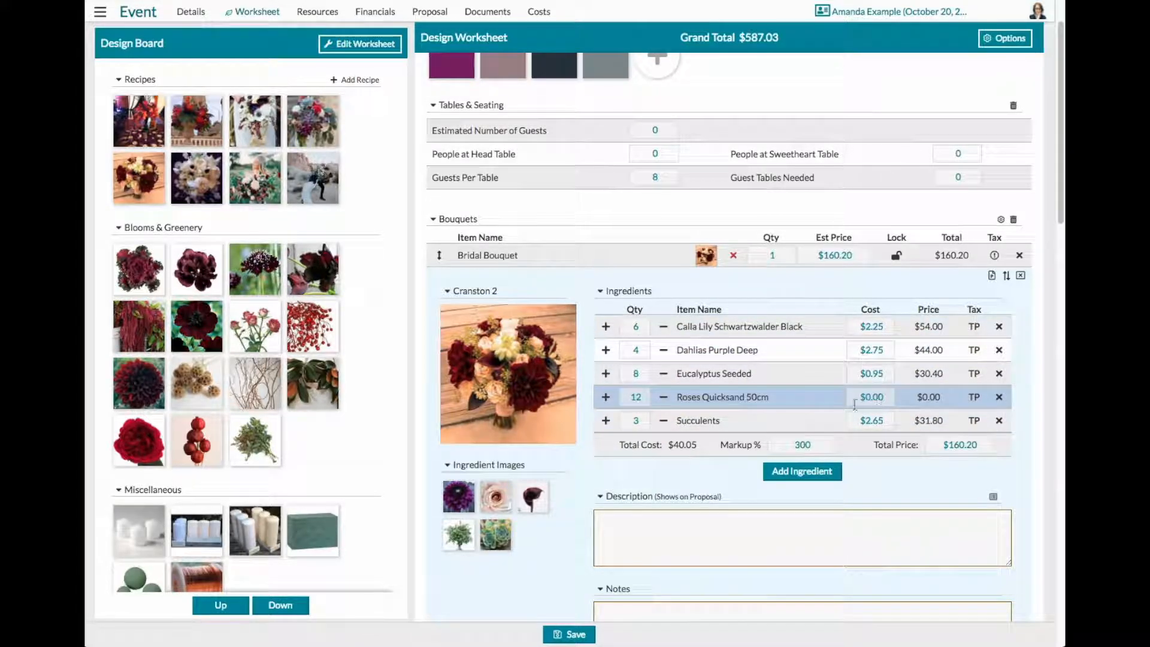
{"action": "left_click", "coordinate": [731, 400]}
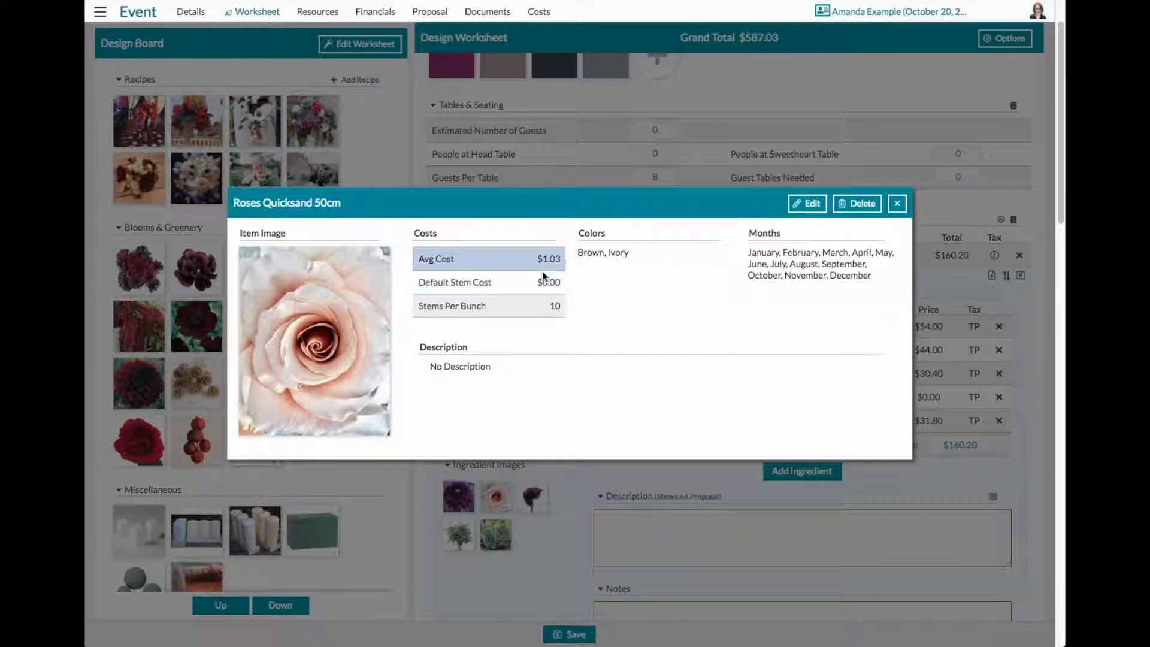
{"action": "left_click", "coordinate": [896, 204]}
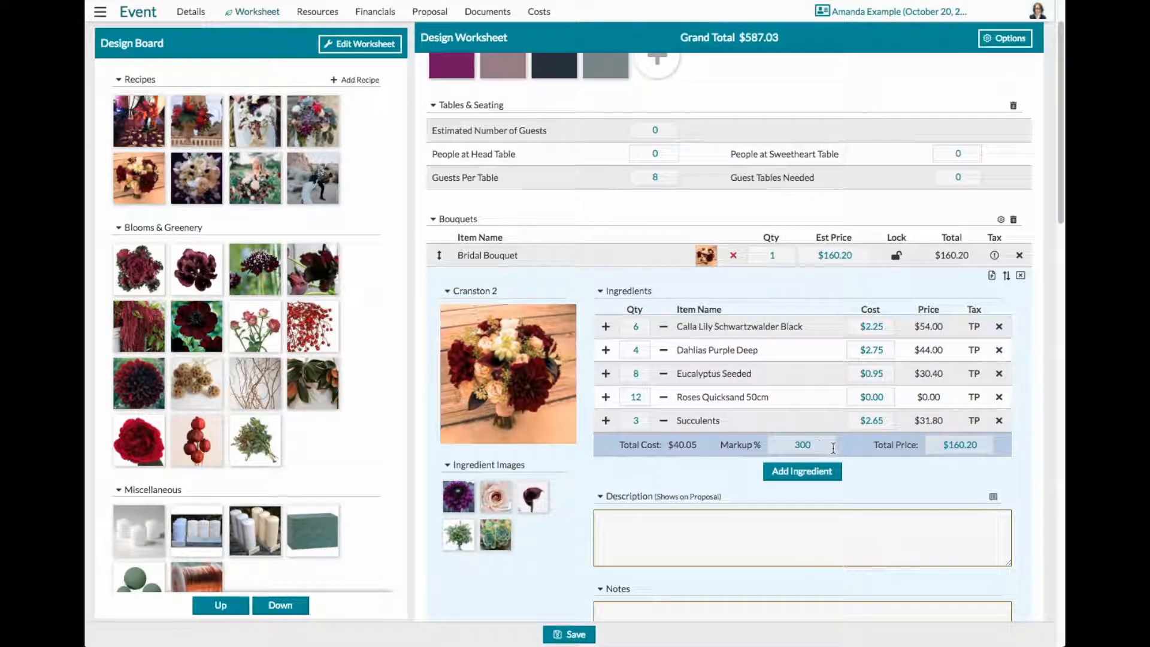
- Set the total price of the Bridal Bouquet recipe to $161.00
{"action": "left_click", "coordinate": [981, 446]}
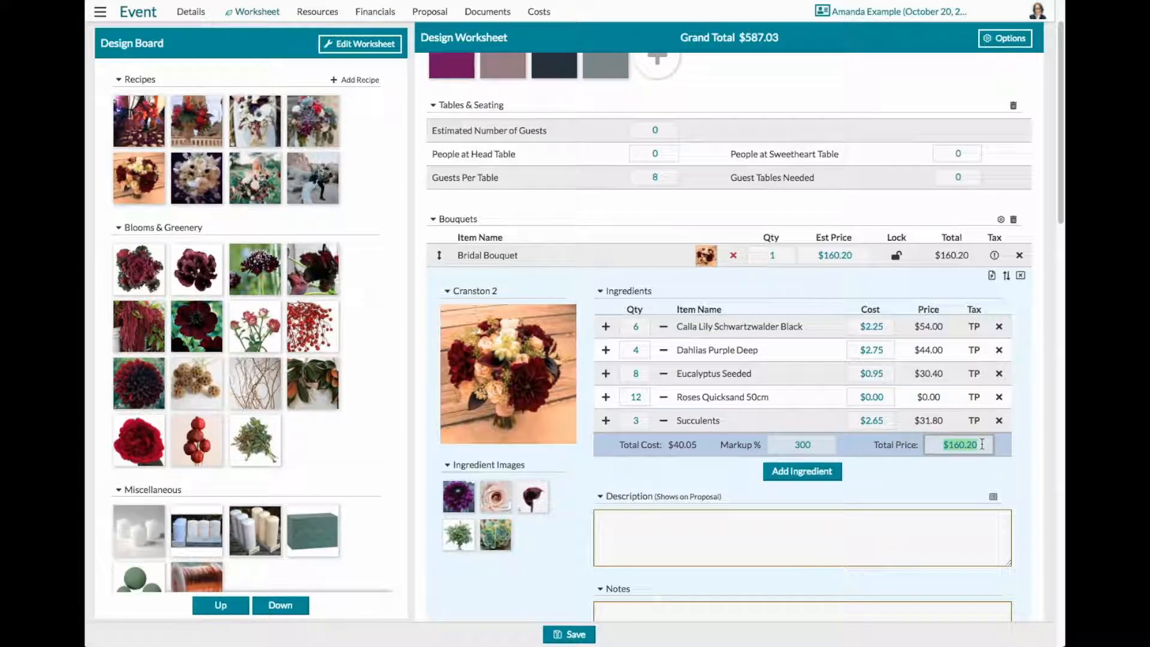
{"action": "type", "text": "161.00"}
{"action": "key", "text": "Return"}
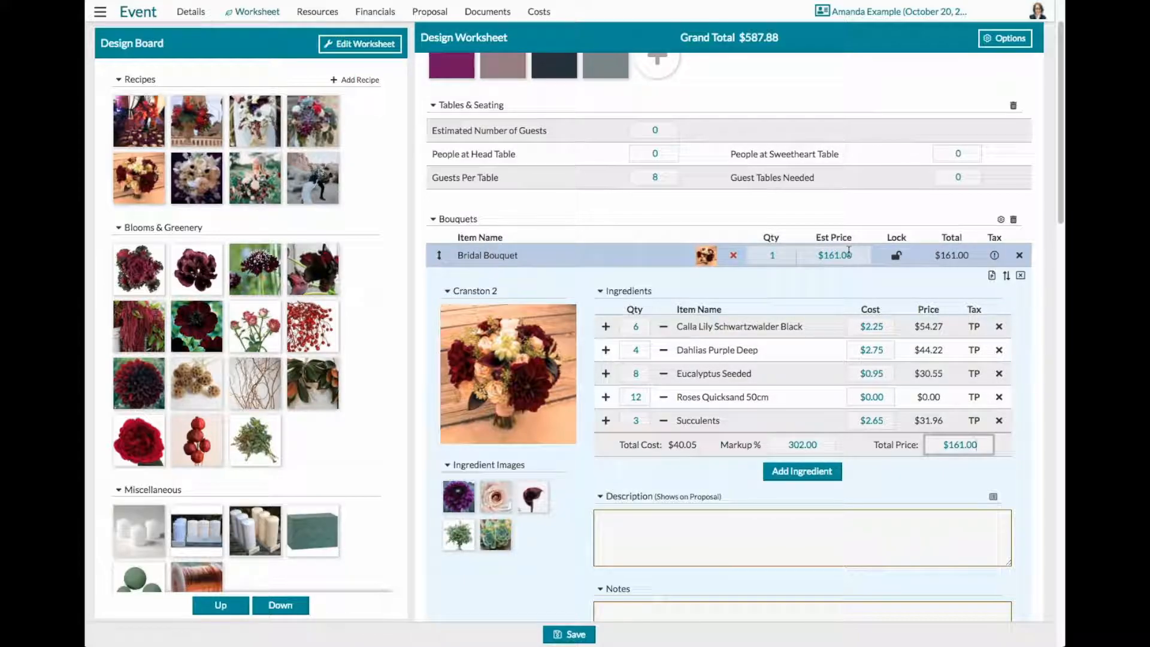
- Set the Bridal Bouquet recipe's markup to 250% and the row's estimated price to $150.00
{"action": "left_click", "coordinate": [820, 444]}
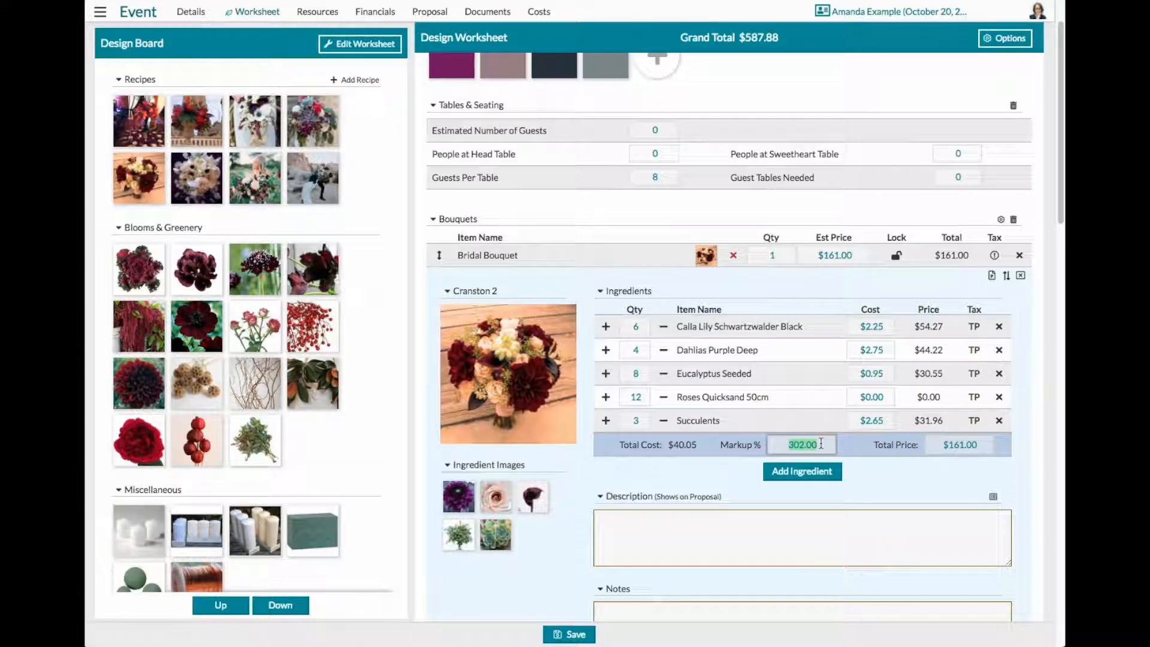
{"action": "type", "text": "250"}
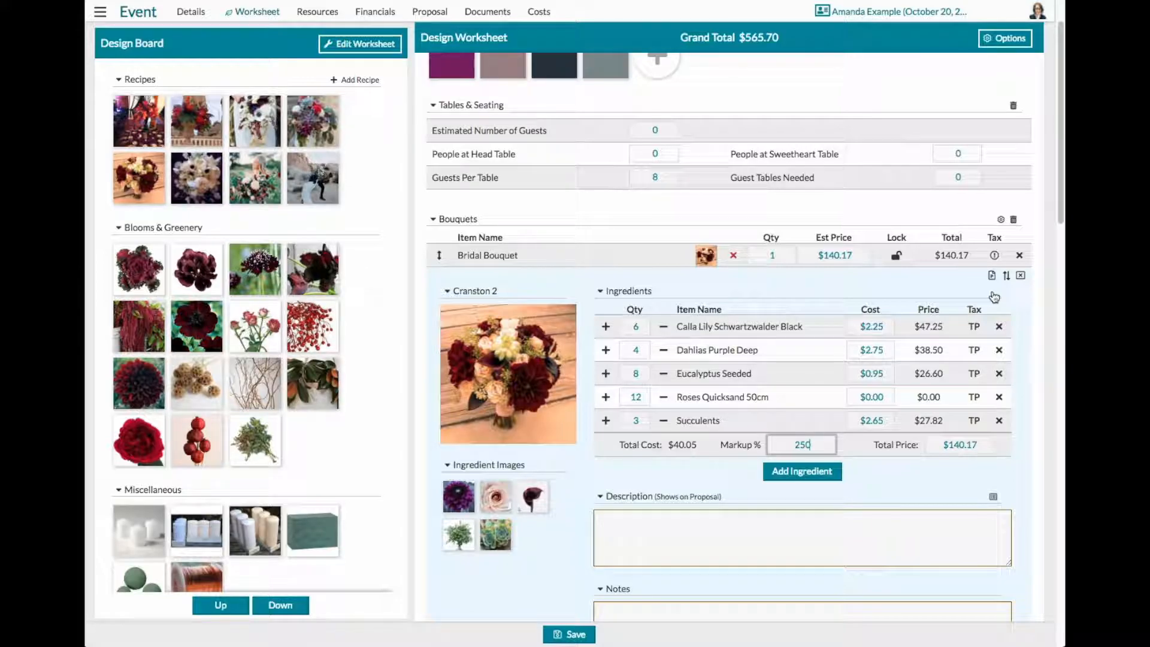
{"action": "left_click", "coordinate": [856, 257]}
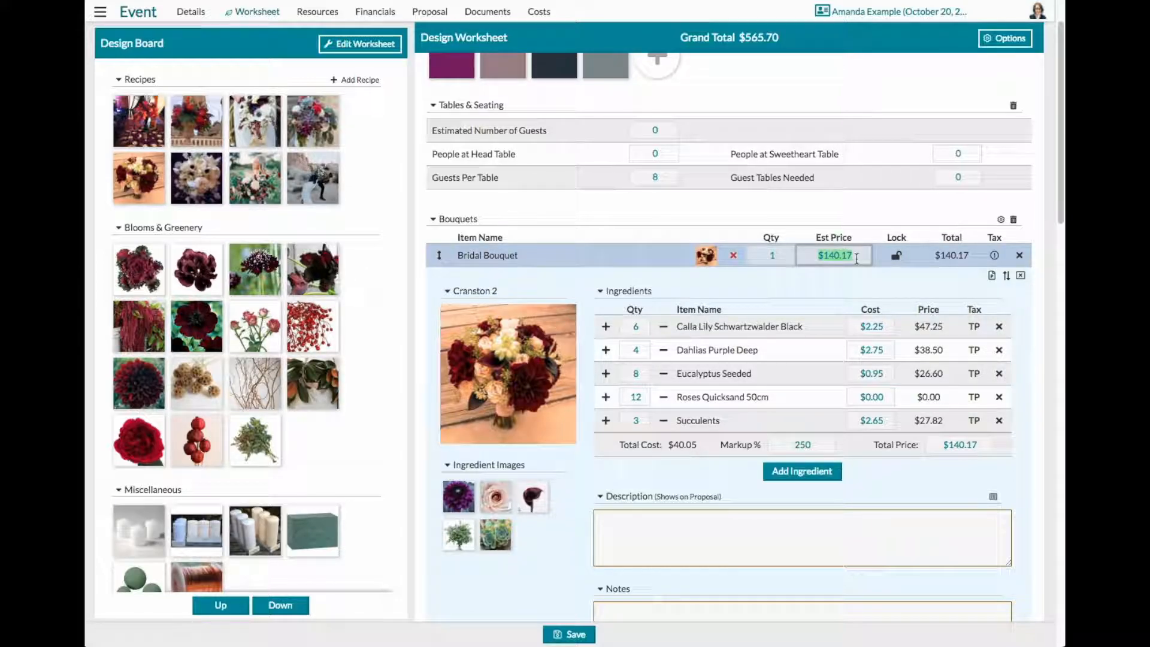
{"action": "type", "text": "150.00"}
{"action": "key", "text": "Return"}
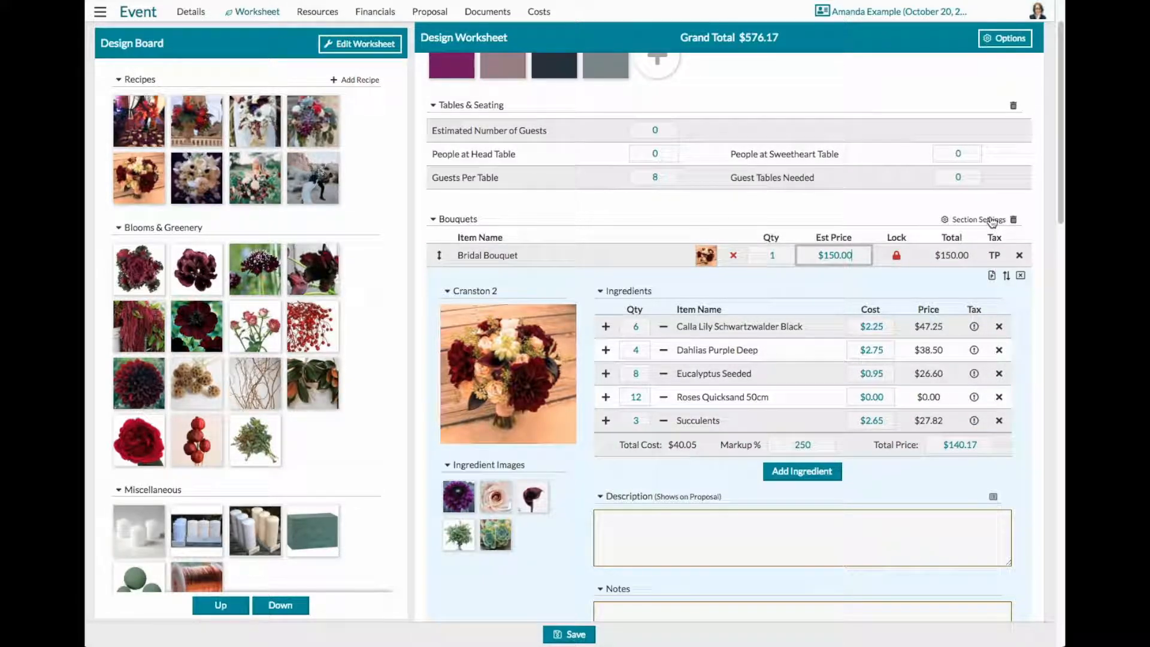
- Turn off both ingredient prices and recipe prices in the settings of the Bouquets section
{"action": "left_click", "coordinate": [992, 220]}
{"action": "left_click", "coordinate": [650, 329]}
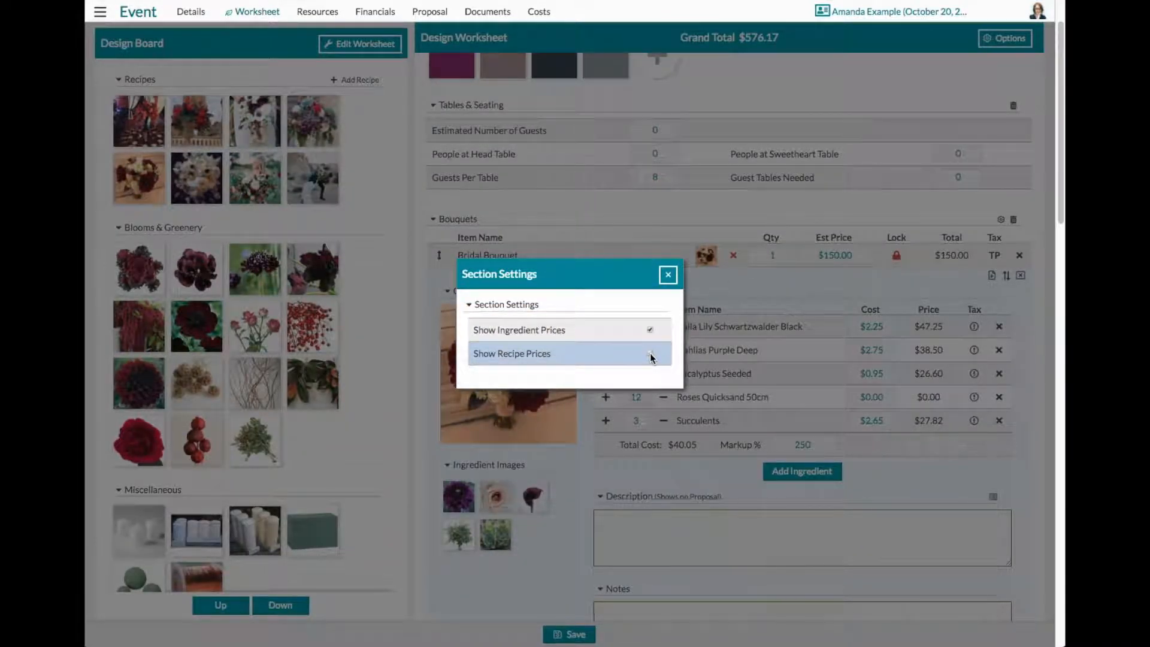
{"action": "left_click", "coordinate": [650, 329]}
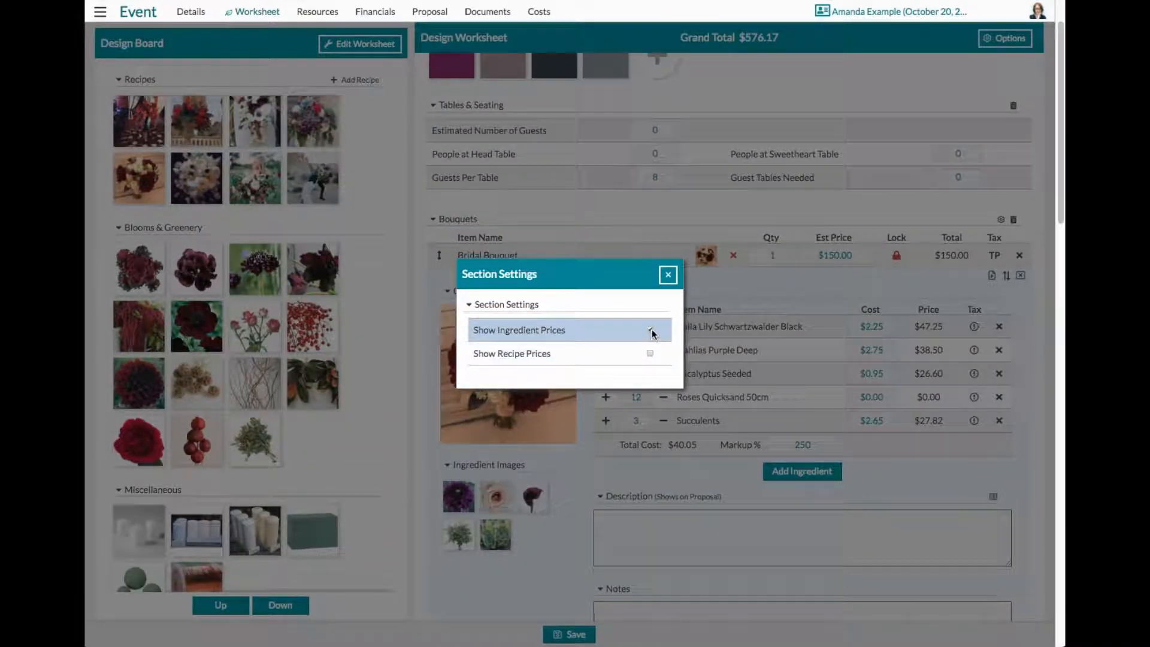
{"action": "left_click", "coordinate": [668, 275]}
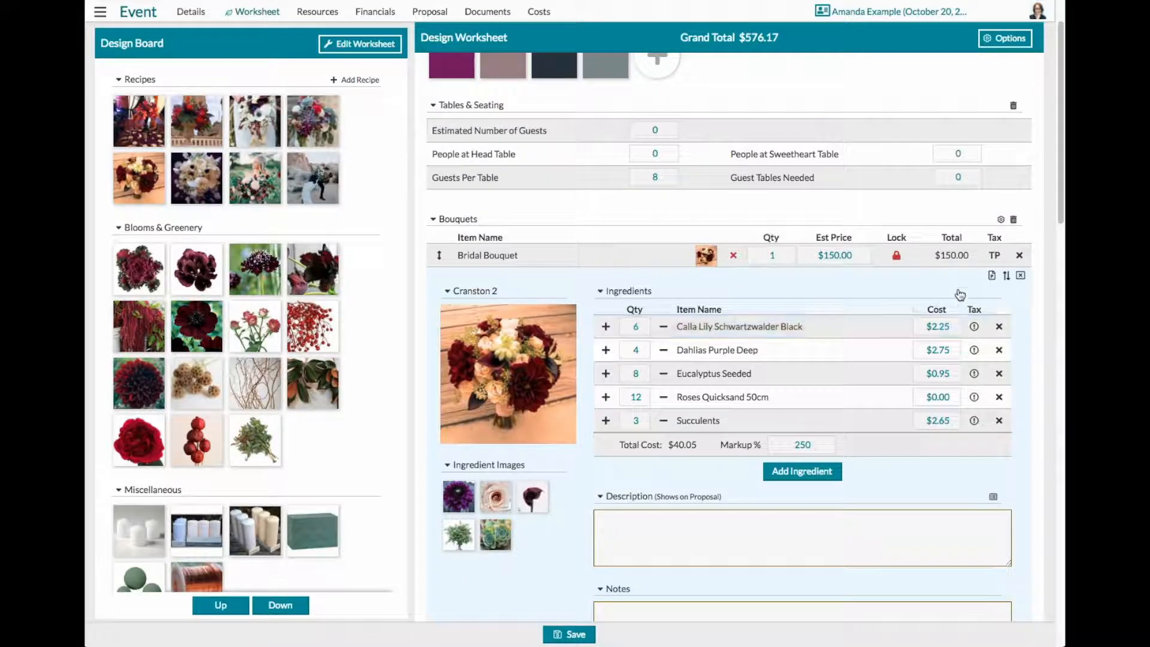
{"action": "left_click", "coordinate": [998, 222]}
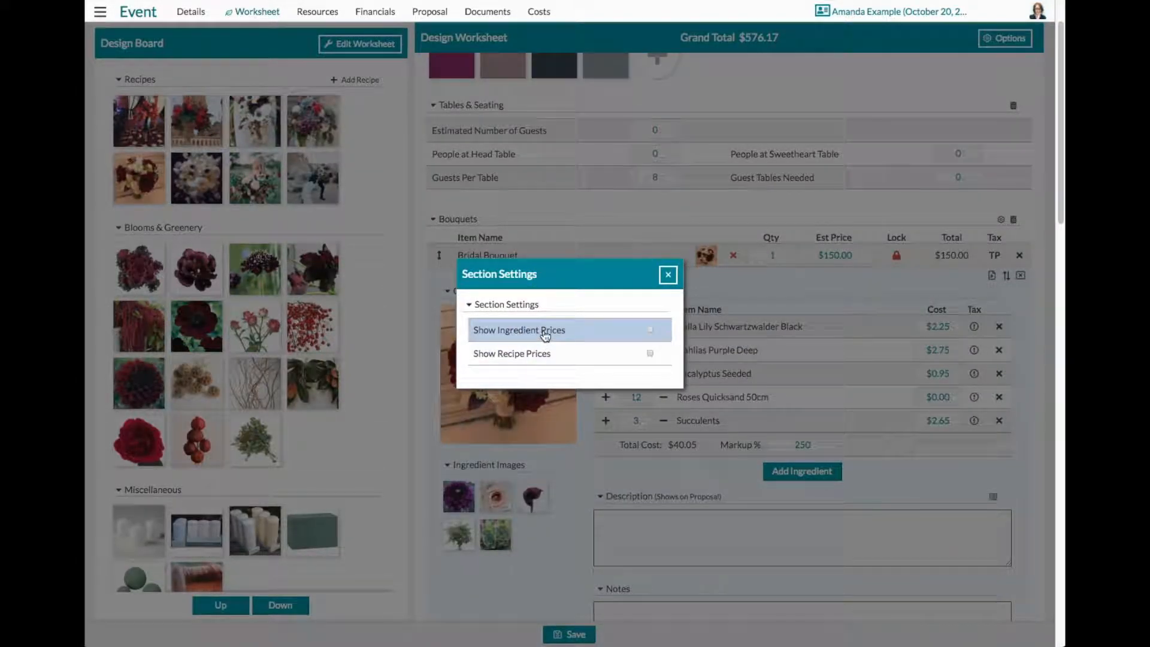
{"action": "left_click", "coordinate": [668, 275]}
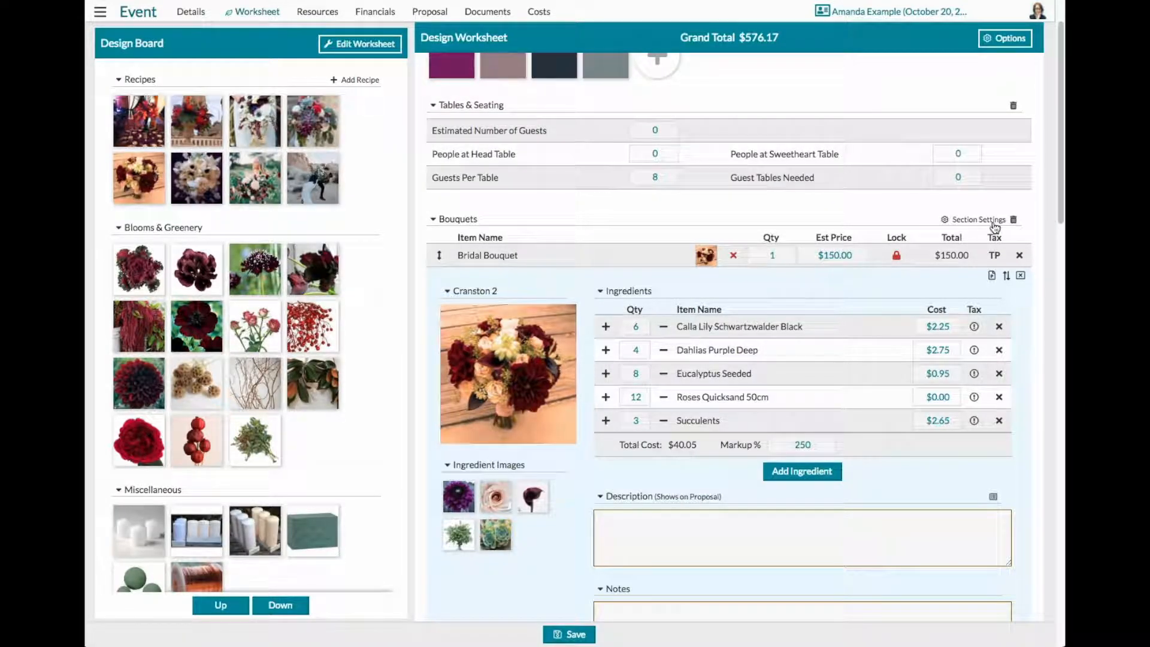
- Collapse the Bridal Bouquet recipe, expand the Inspiration #1 recipe and place the text cursor in its description
{"action": "left_click", "coordinate": [1023, 279]}
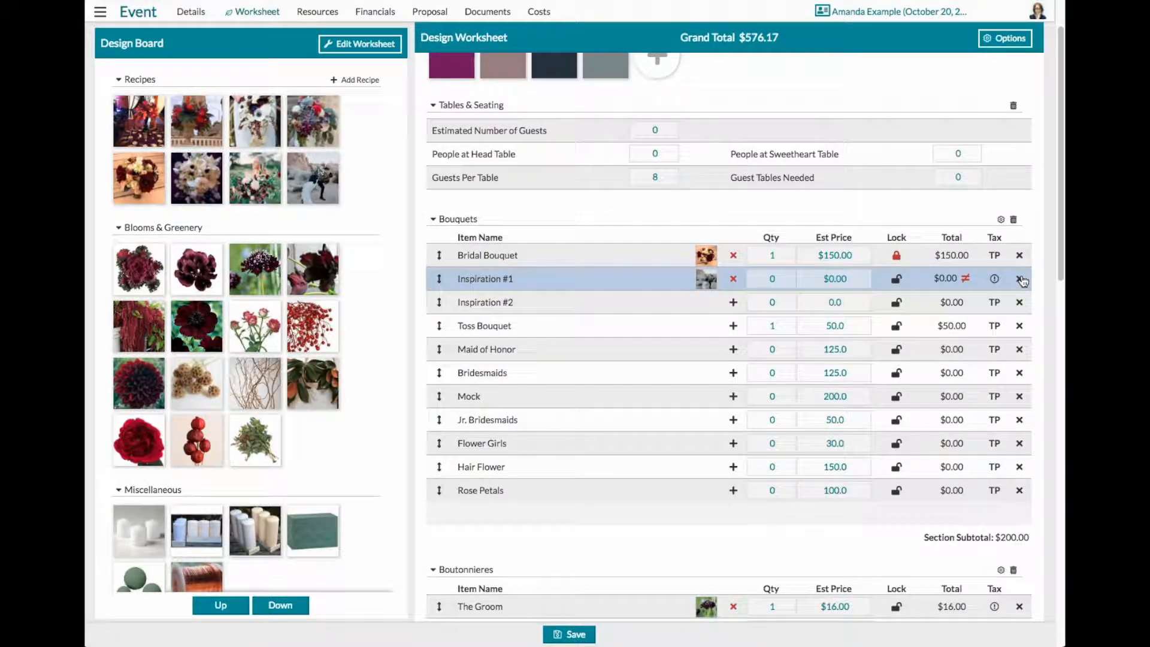
{"action": "left_click", "coordinate": [707, 286]}
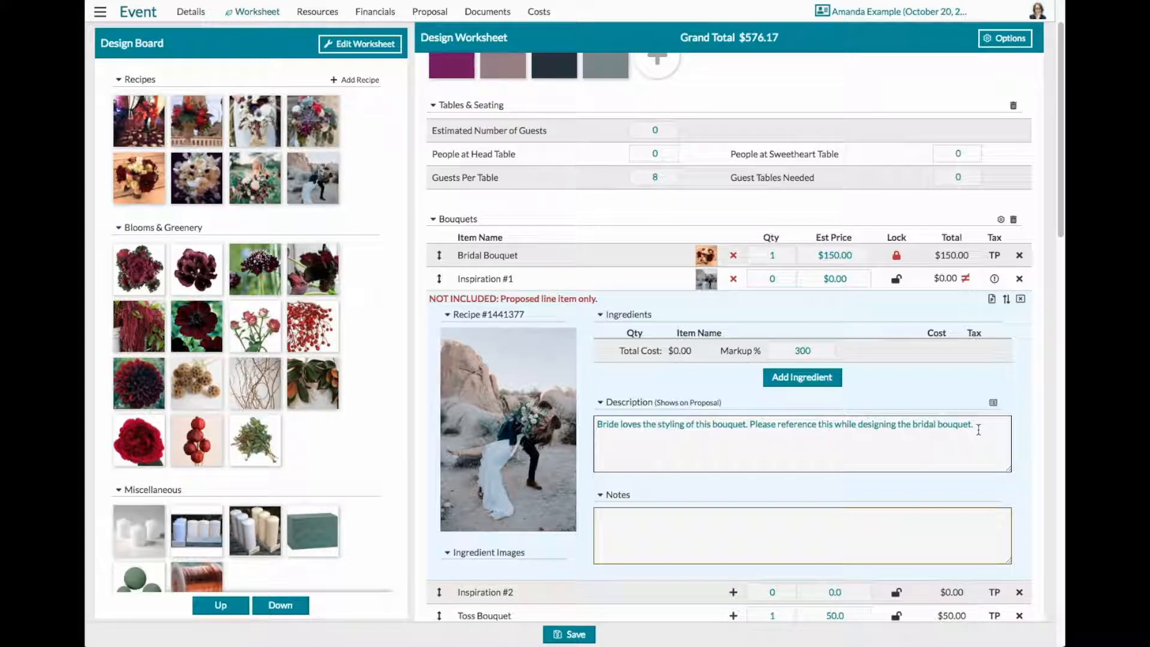
{"action": "left_click", "coordinate": [750, 425]}
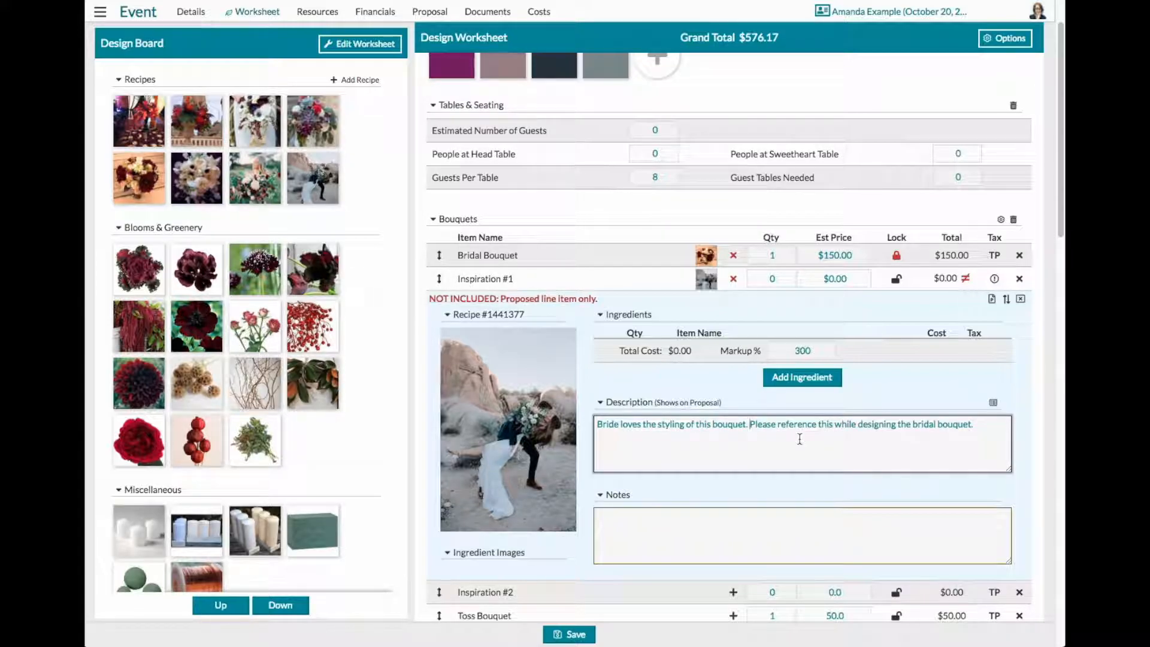
- Start a new line before "Please reference" in the Inspiration #1 description, and switch the recipe's proposal suggestion off and back on
{"action": "key", "text": "Return"}
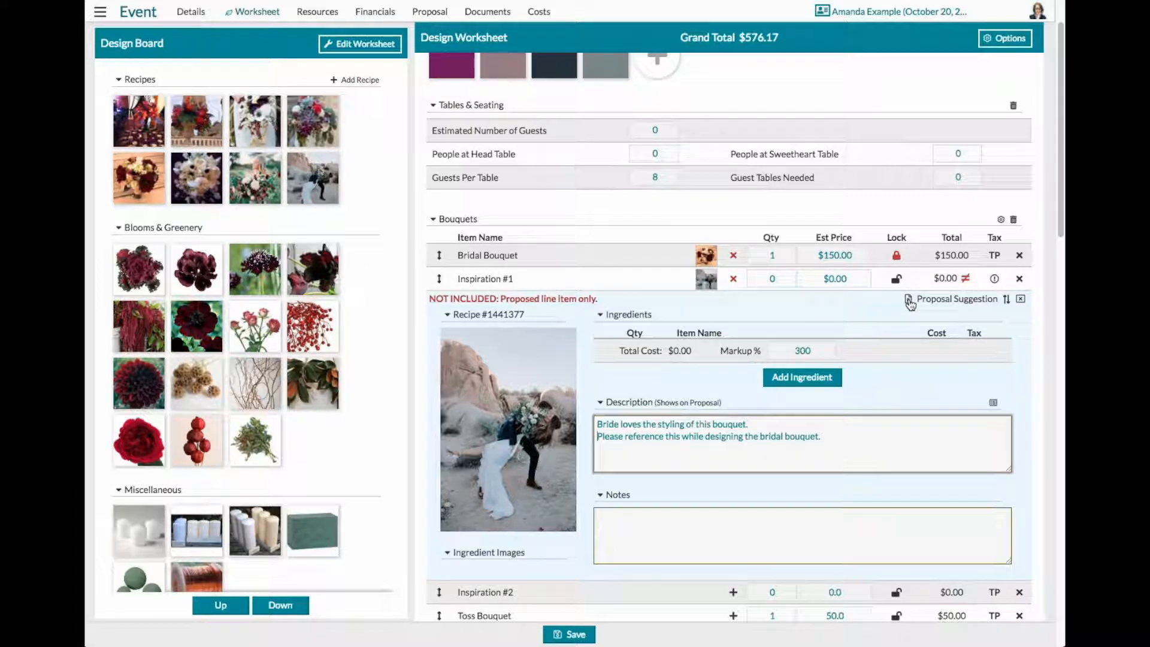
{"action": "left_click", "coordinate": [952, 304]}
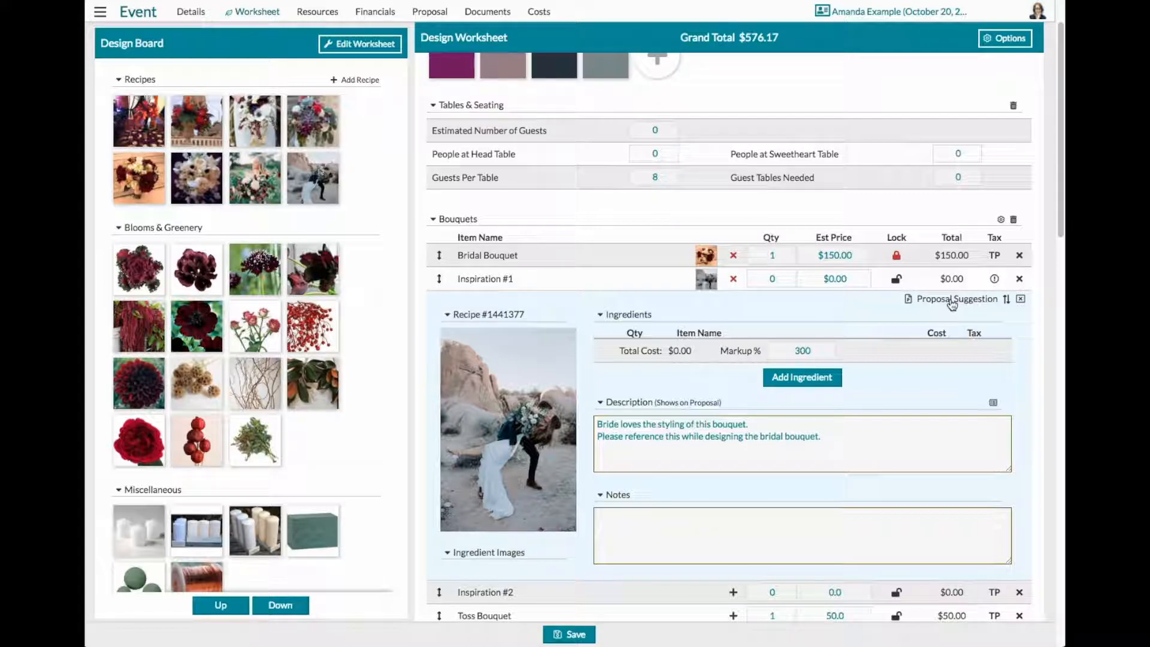
{"action": "left_click", "coordinate": [952, 302]}
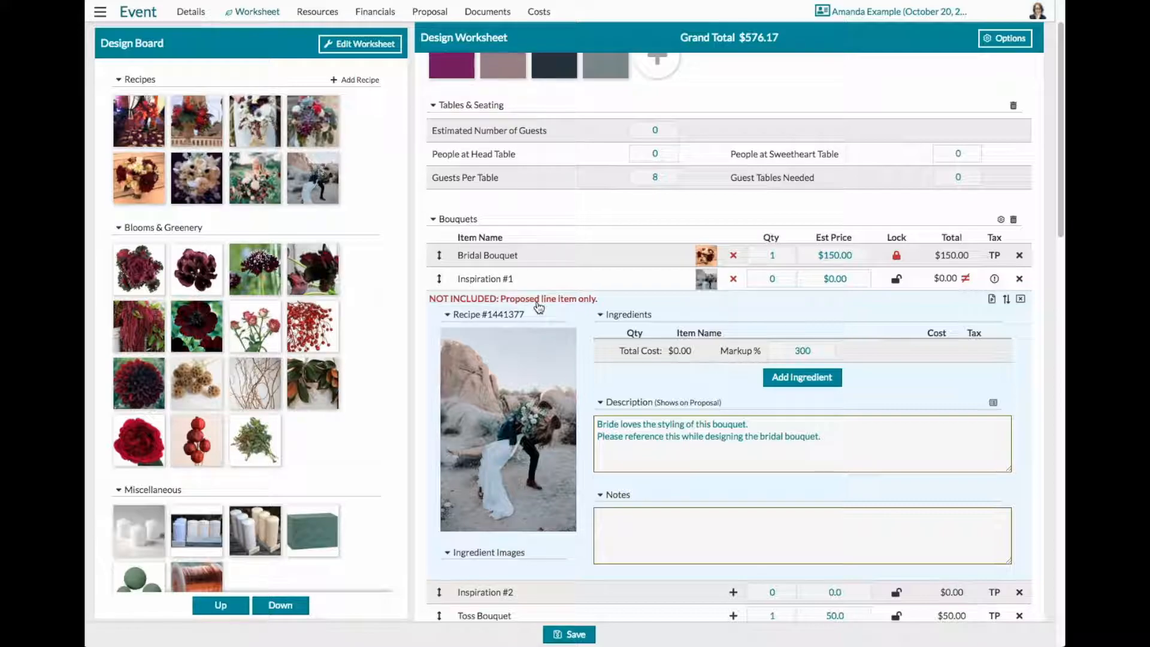
{"action": "left_click", "coordinate": [1021, 303]}
- Expand the Medium Pieces #1 recipe under Reception Flowers, set its quantity to 10 and collapse the recipe
{"action": "scroll", "coordinate": [988, 469], "scroll_direction": "down", "scroll_amount": 12}
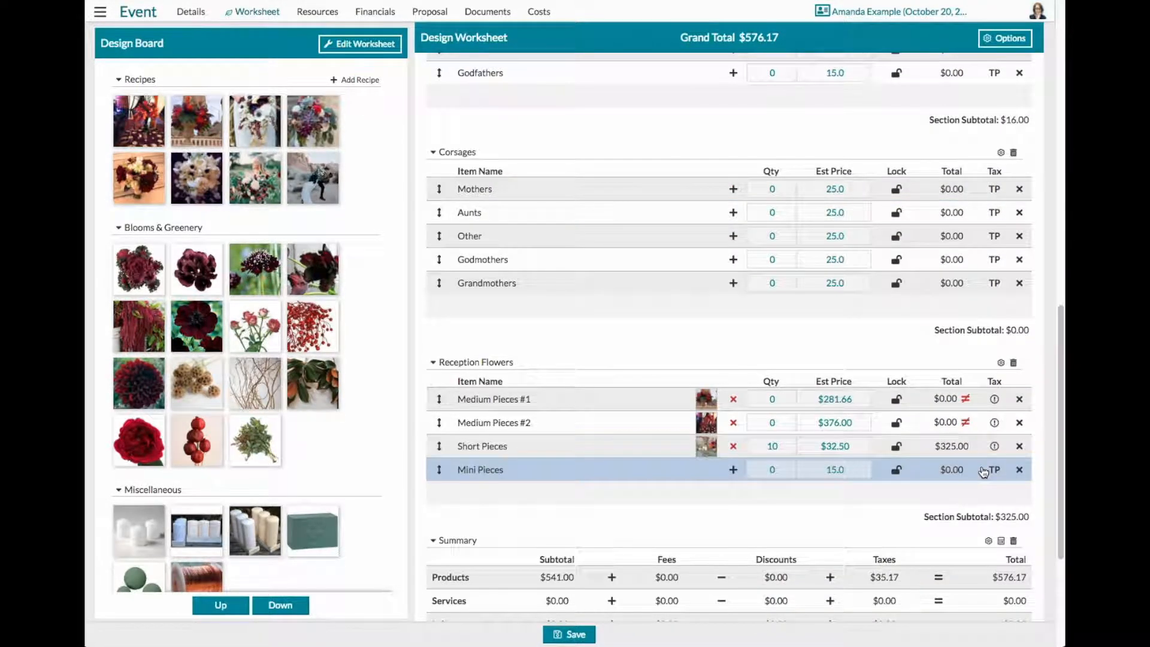
{"action": "scroll", "coordinate": [983, 472], "scroll_direction": "down", "scroll_amount": 1}
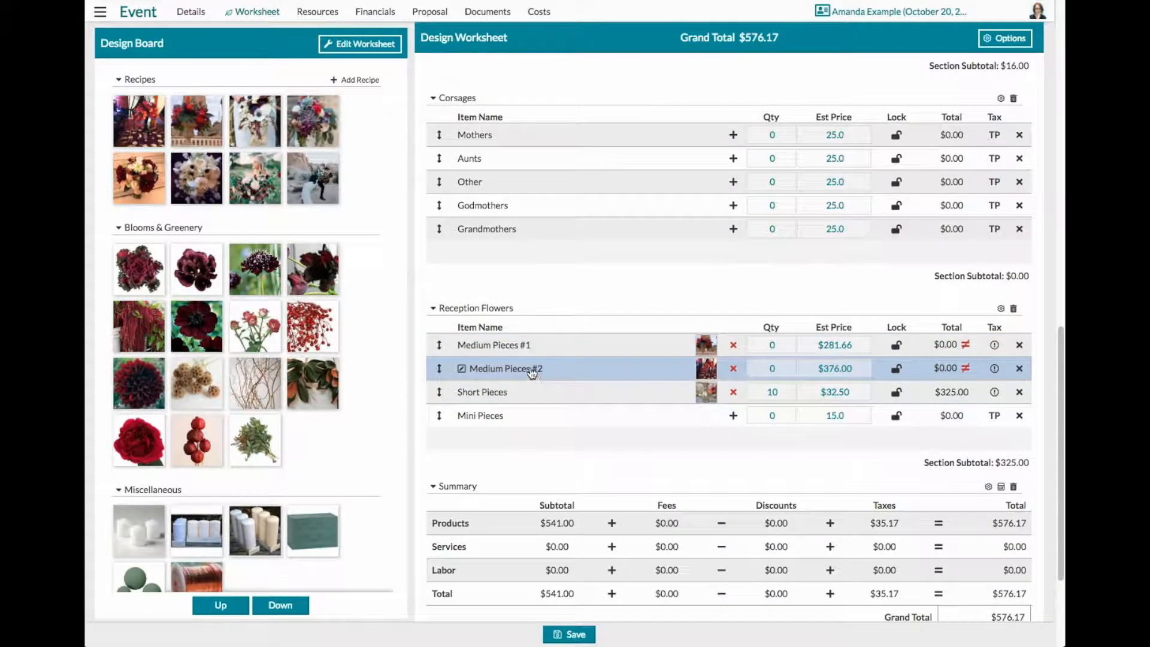
{"action": "left_click", "coordinate": [709, 343]}
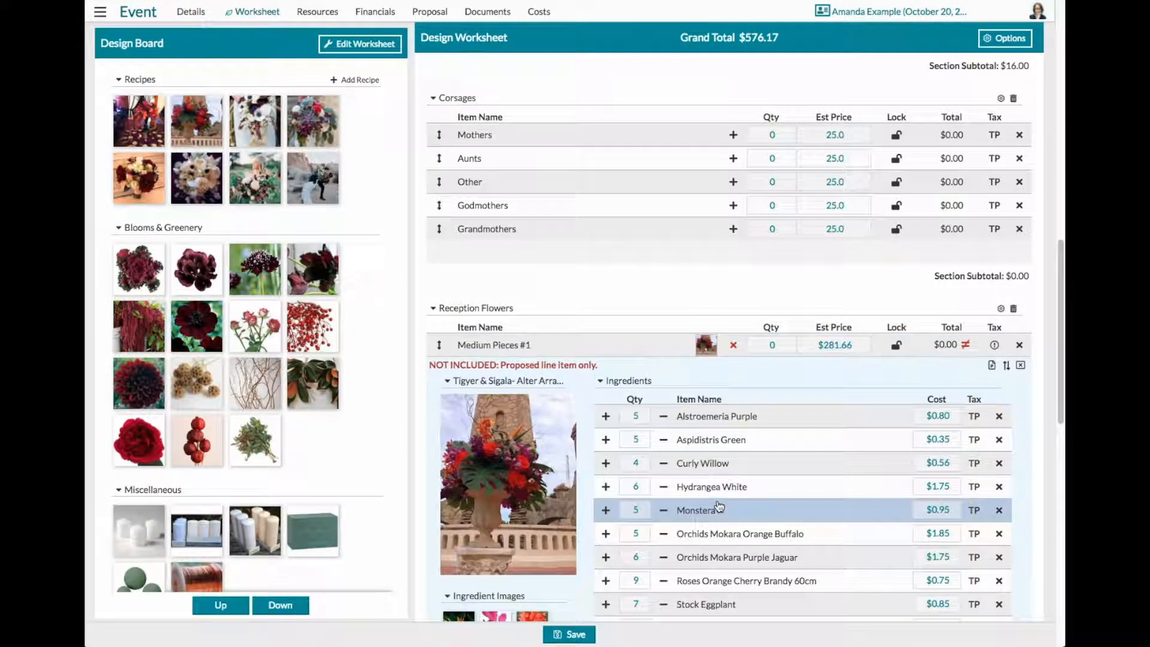
{"action": "scroll", "coordinate": [718, 507], "scroll_direction": "down", "scroll_amount": 3}
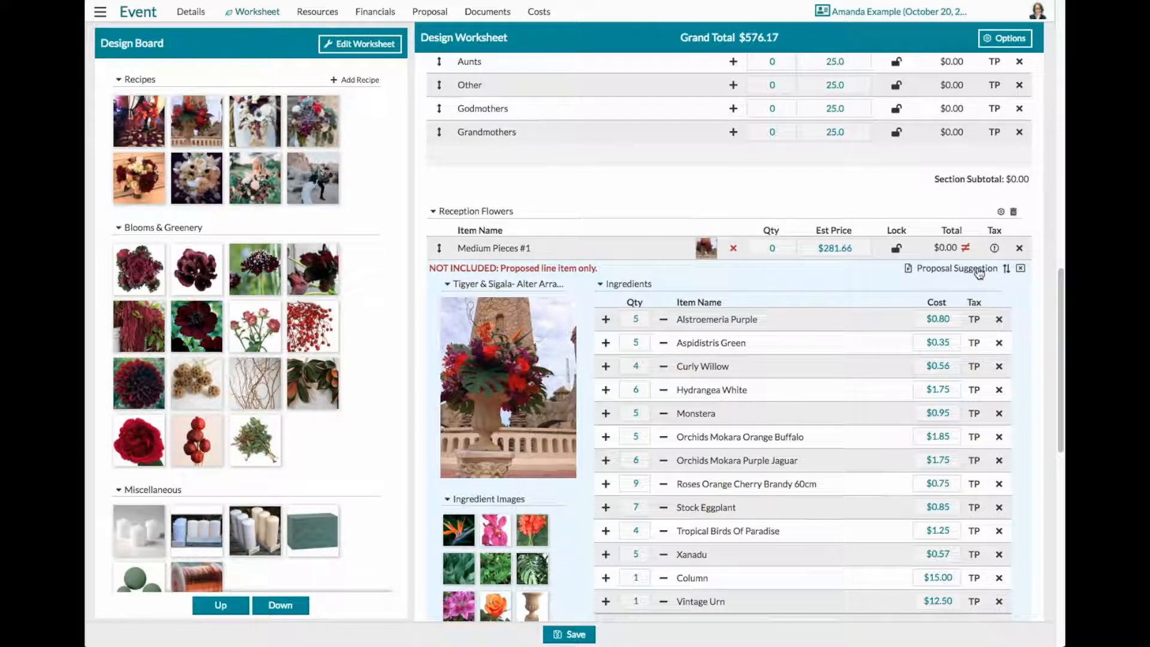
{"action": "left_click", "coordinate": [771, 249]}
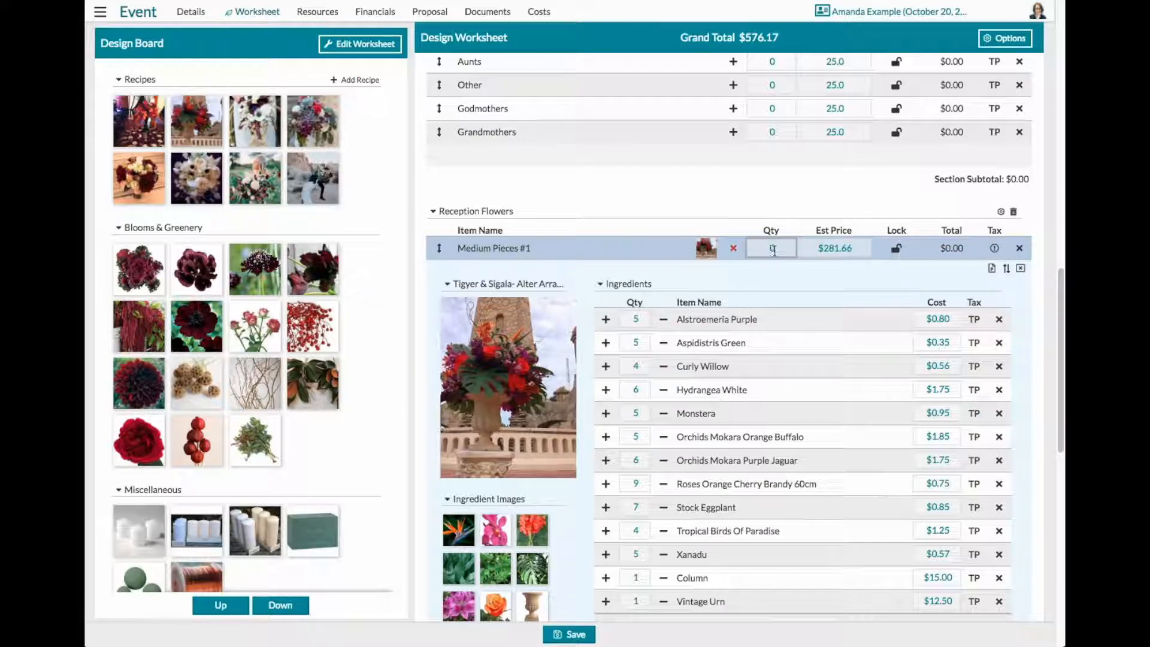
{"action": "type", "text": "10"}
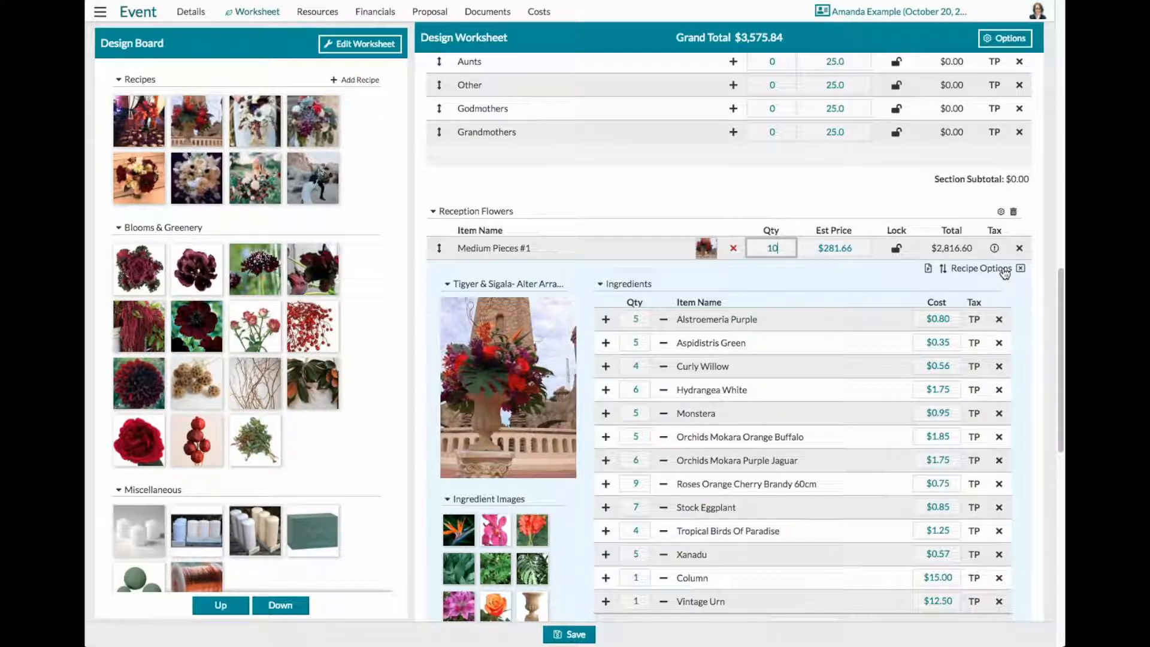
{"action": "left_click", "coordinate": [1004, 273]}
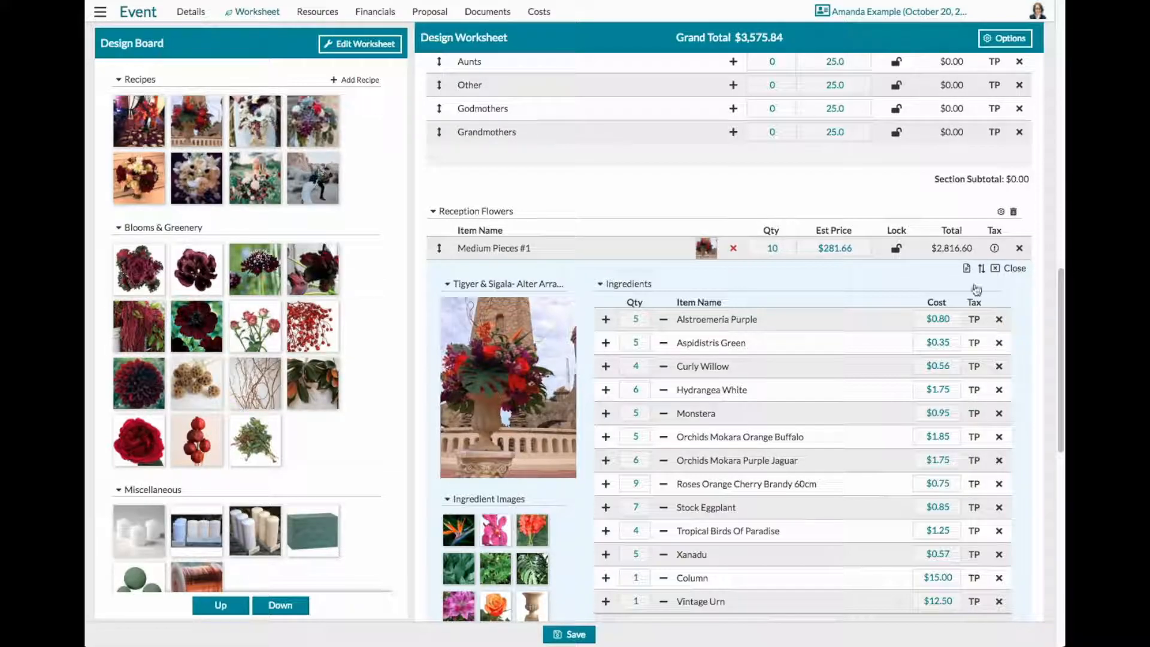
{"action": "left_click", "coordinate": [707, 249]}
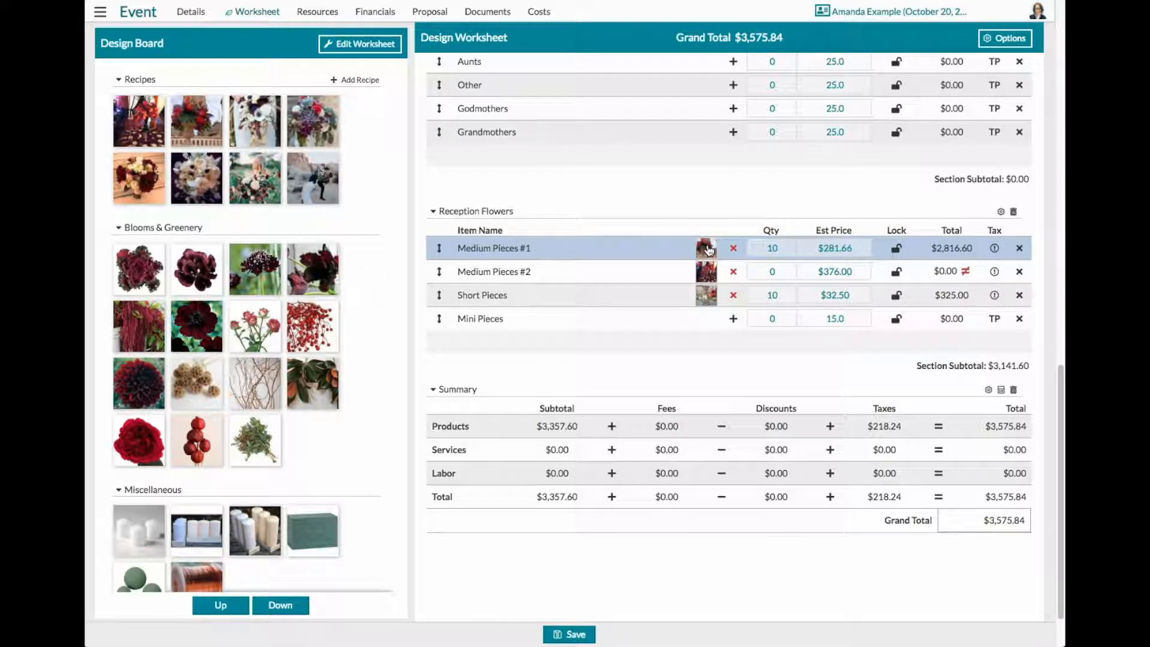
- Expand the Short Pieces recipe under Reception Flowers and unlock its row so tax can be set per ingredient
{"action": "left_click", "coordinate": [706, 296]}
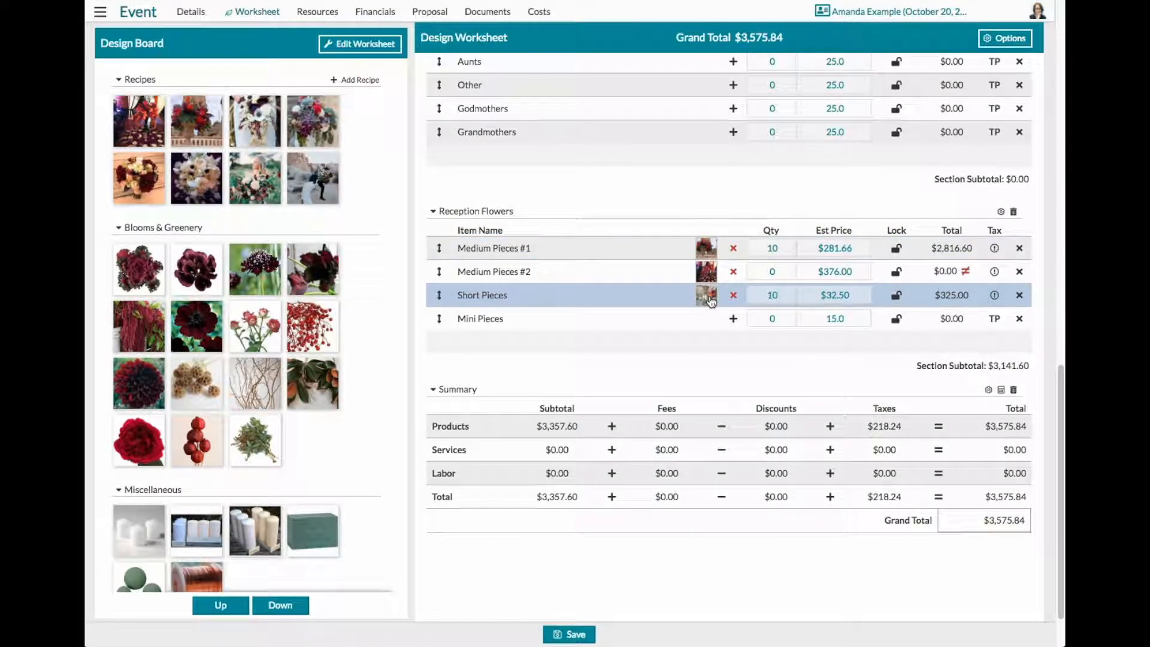
{"action": "left_click", "coordinate": [707, 298]}
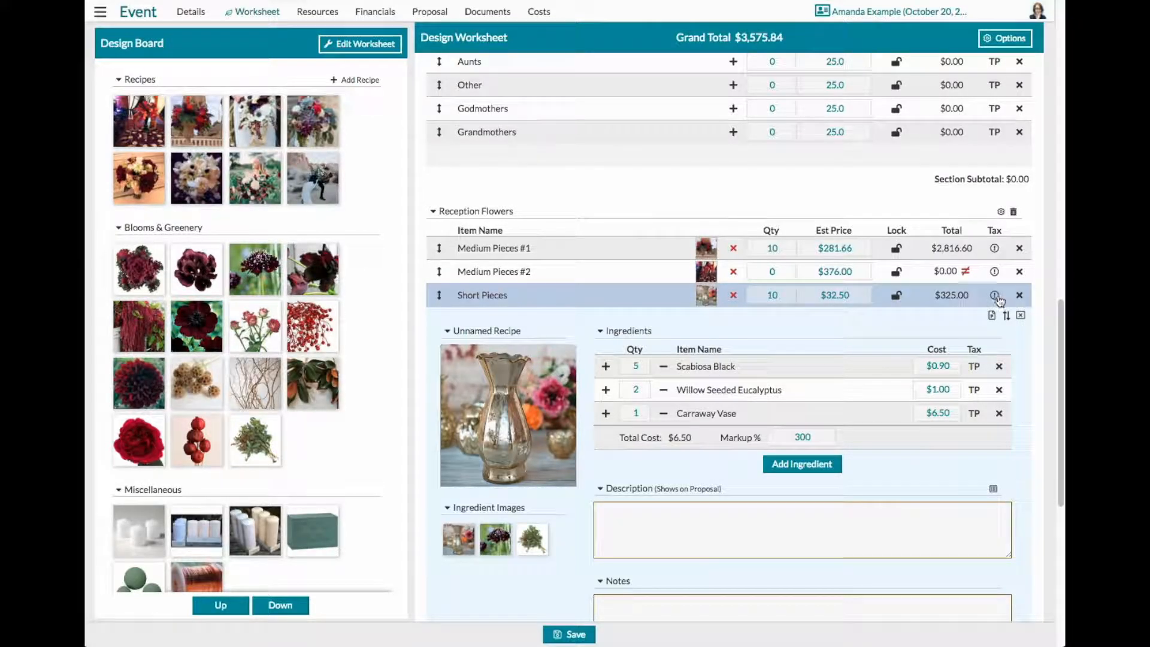
{"action": "mouse_move", "coordinate": [995, 297]}
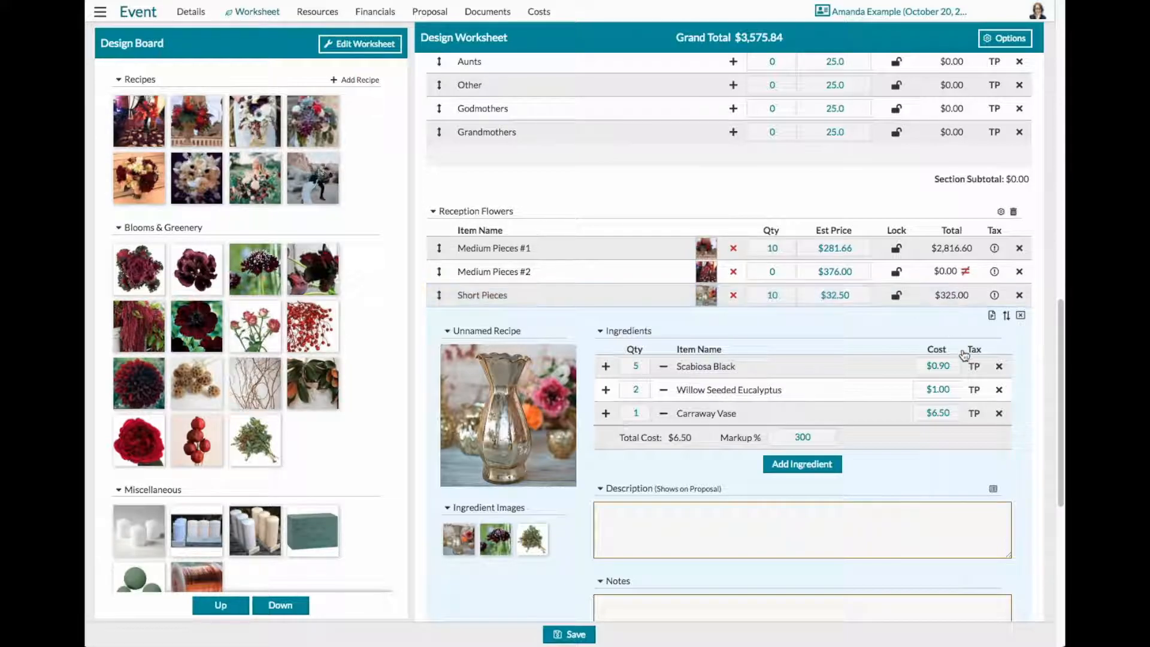
{"action": "left_click", "coordinate": [974, 367]}
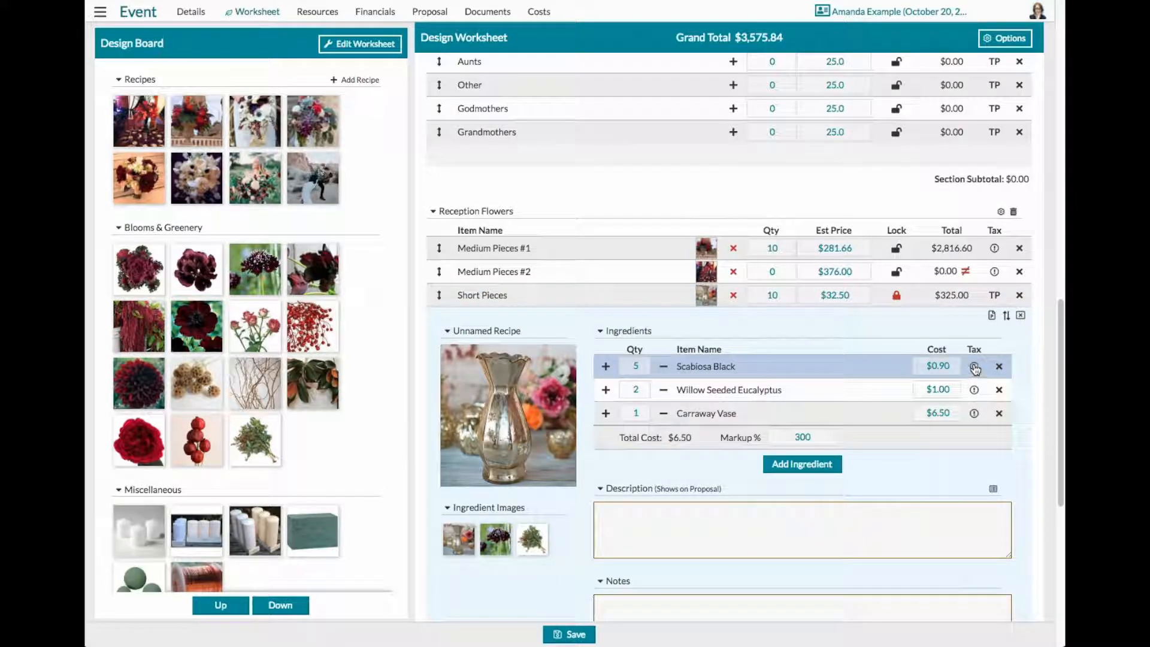
{"action": "left_click", "coordinate": [897, 295]}
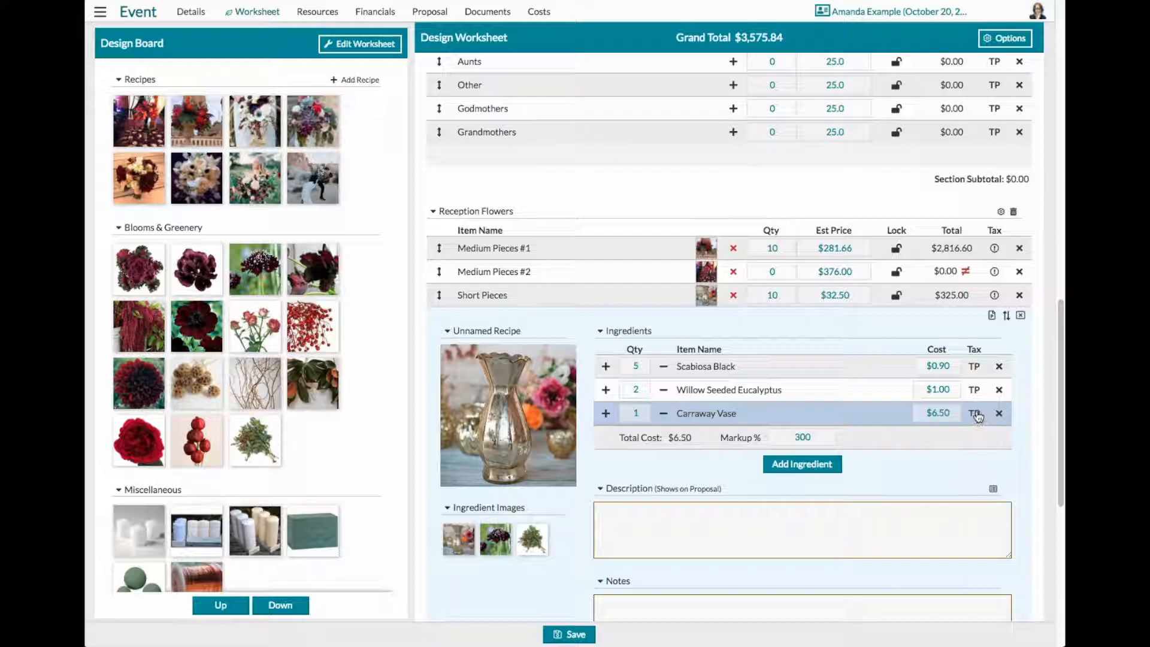
- Set the Carraway Vase ingredient's tax to Non-Taxable and lock the Short Pieces row
{"action": "left_click", "coordinate": [975, 414]}
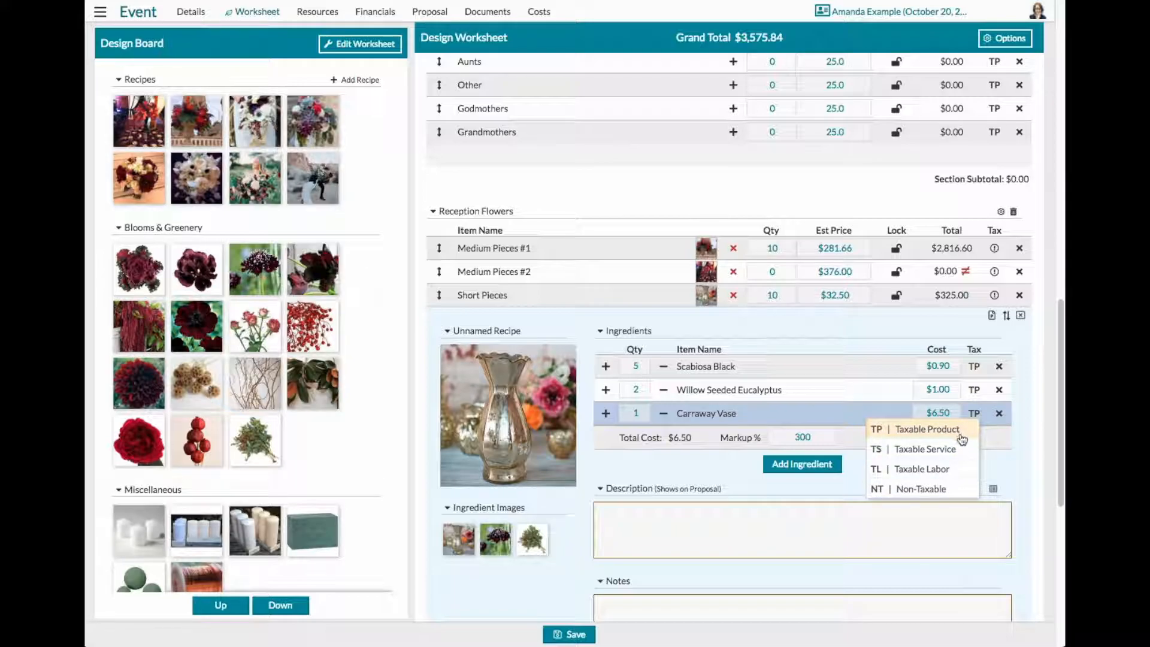
{"action": "left_click", "coordinate": [932, 489]}
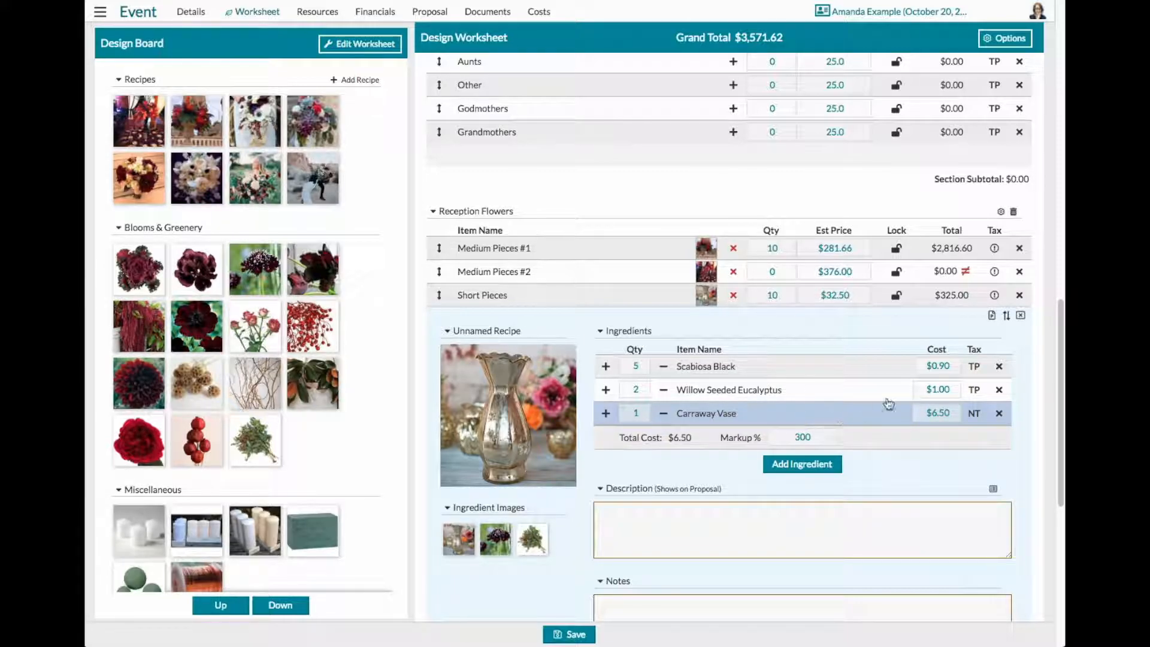
{"action": "left_click", "coordinate": [897, 299]}
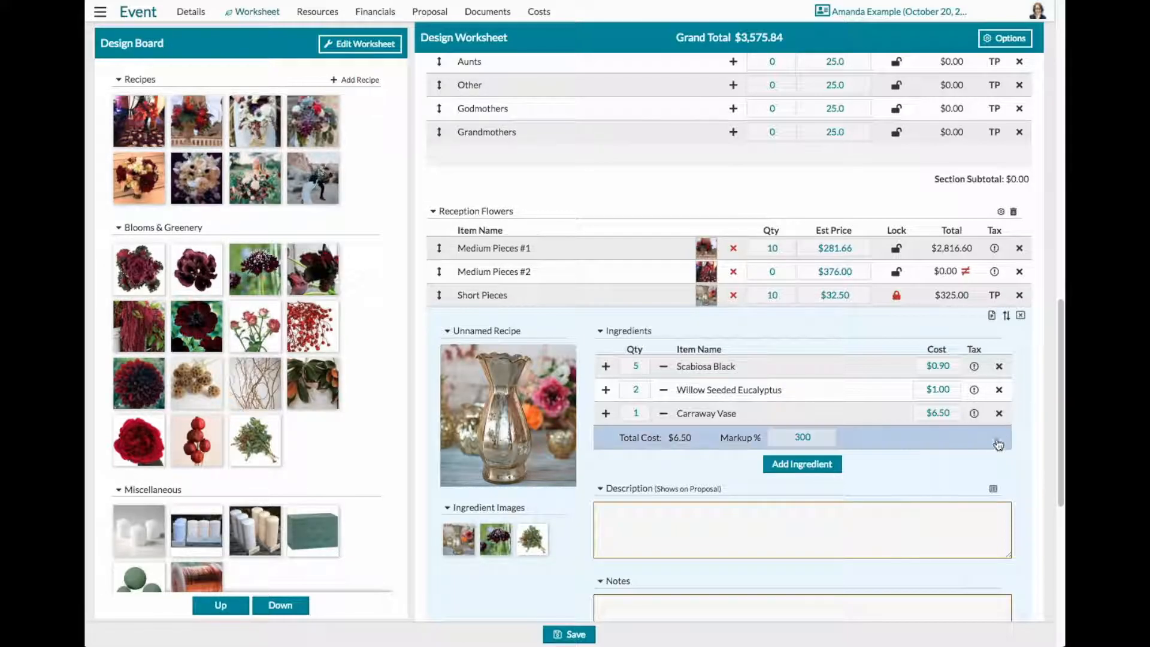
- Copy the Short Pieces ingredient list and paste it into both the recipe's notes and its description
{"action": "scroll", "coordinate": [991, 451], "scroll_direction": "down", "scroll_amount": 1}
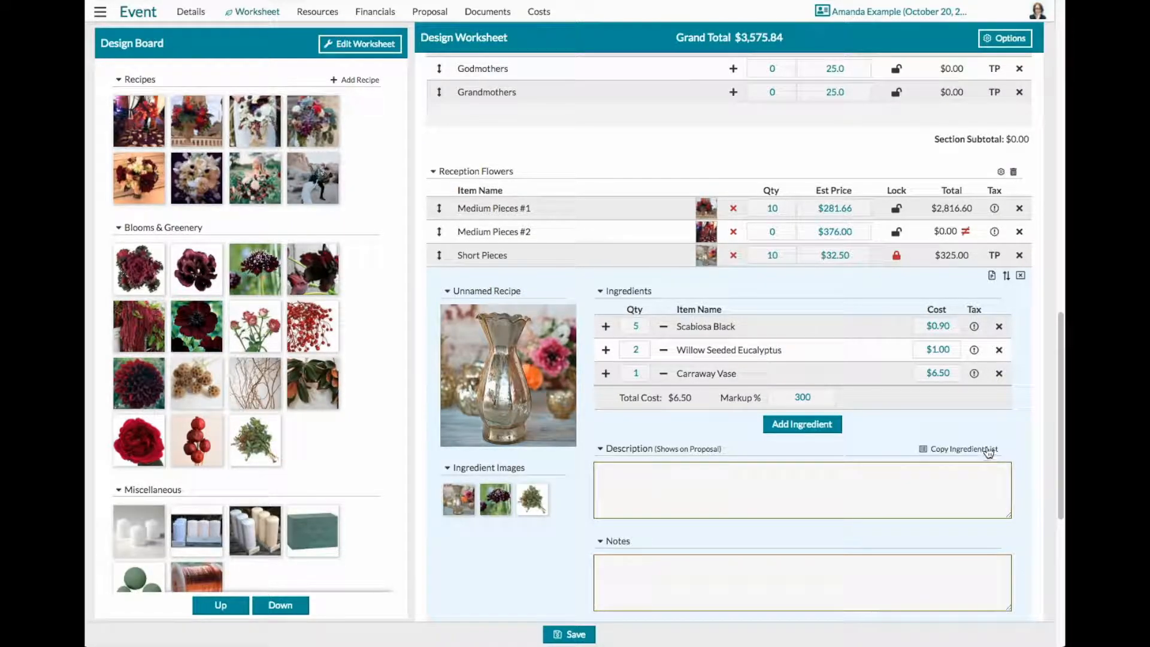
{"action": "left_click", "coordinate": [982, 454]}
{"action": "left_click", "coordinate": [790, 474]}
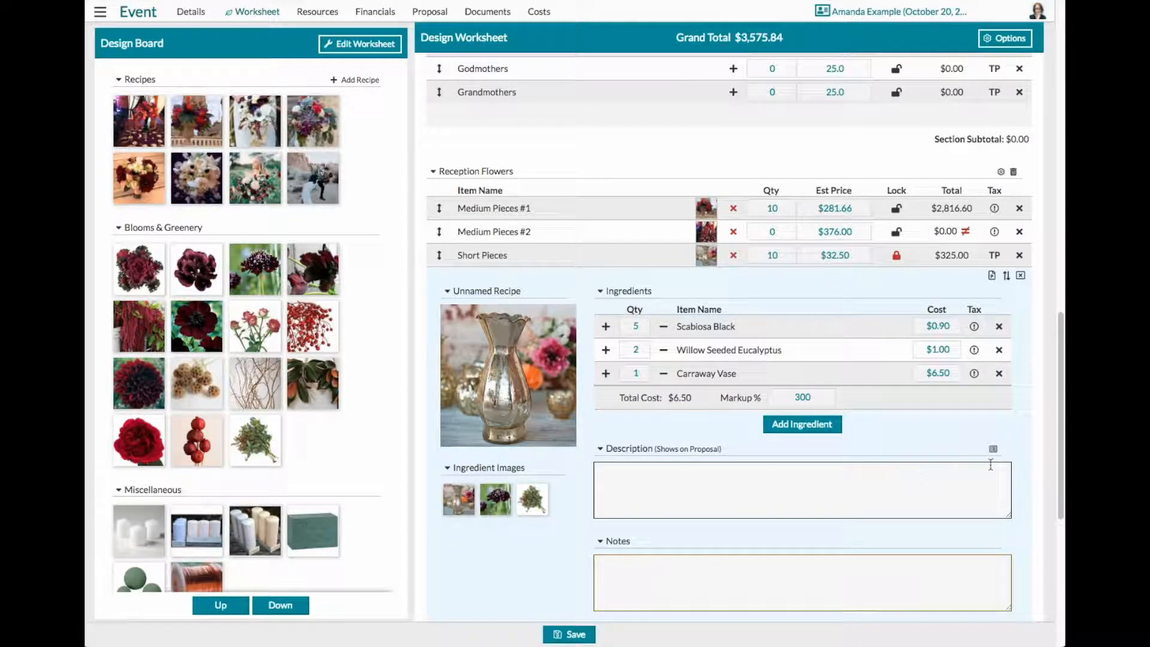
{"action": "left_click", "coordinate": [642, 565]}
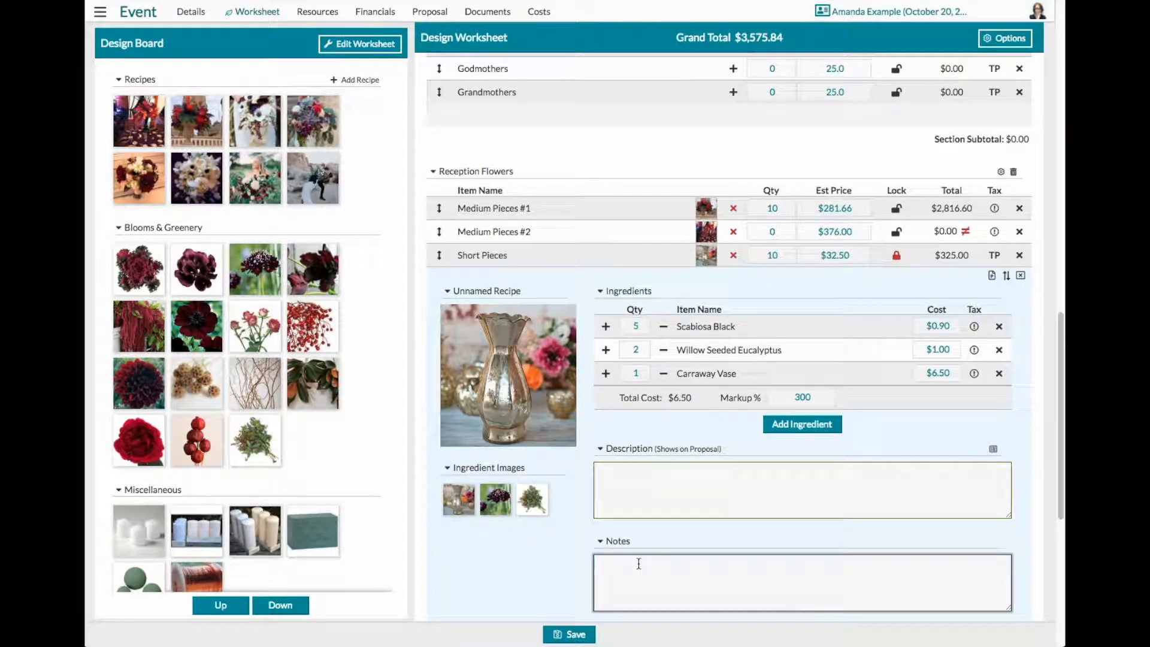
{"action": "key", "text": "ctrl+v"}
{"action": "left_click", "coordinate": [611, 467]}
{"action": "key", "text": "ctrl+v"}
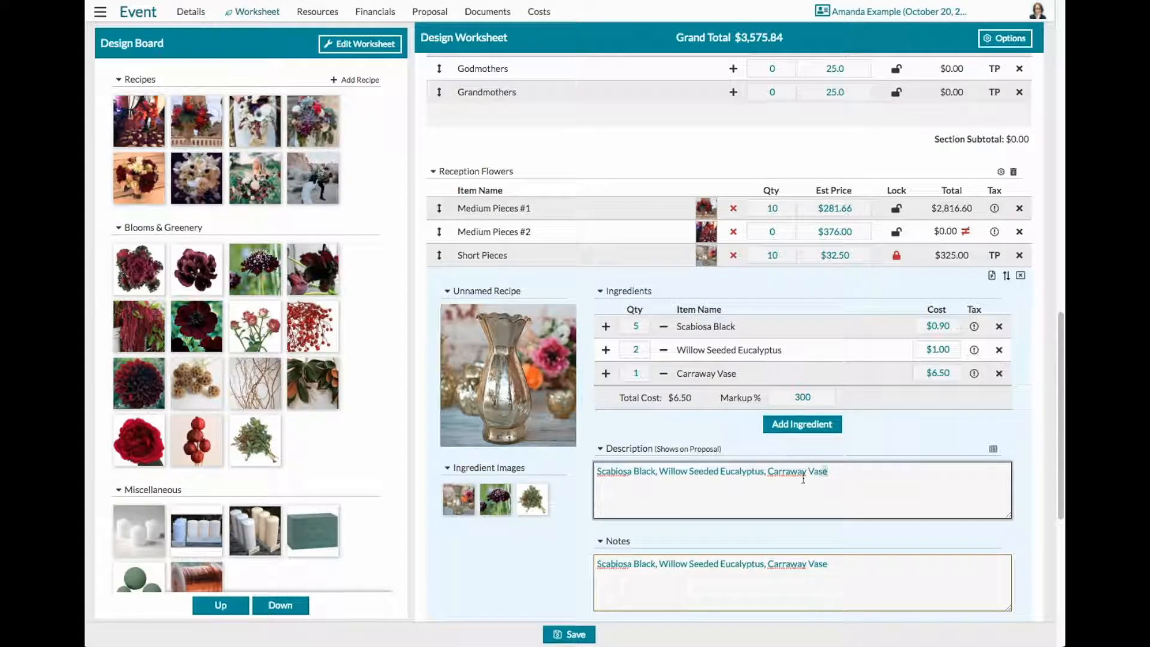
- Clear the pasted ingredient list from the Short Pieces description and notes
{"action": "key", "text": "ctrl+a"}
{"action": "key", "text": "BackSpace"}
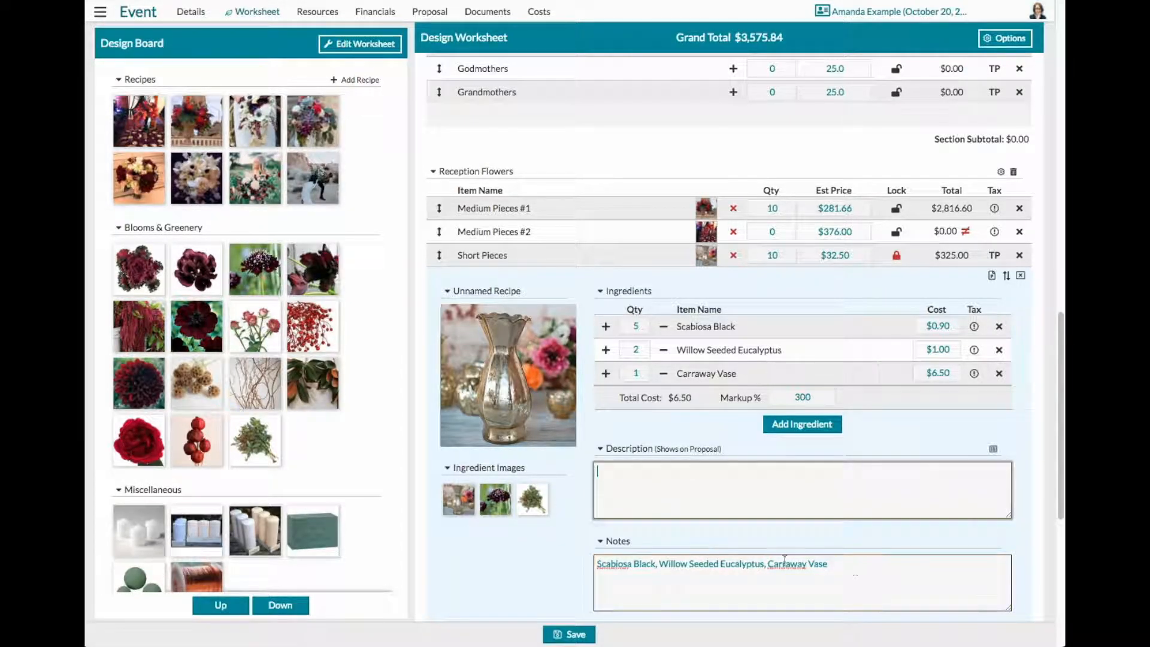
{"action": "left_click_drag", "start_coordinate": [844, 562], "coordinate": [593, 562]}
{"action": "key", "text": "BackSpace"}
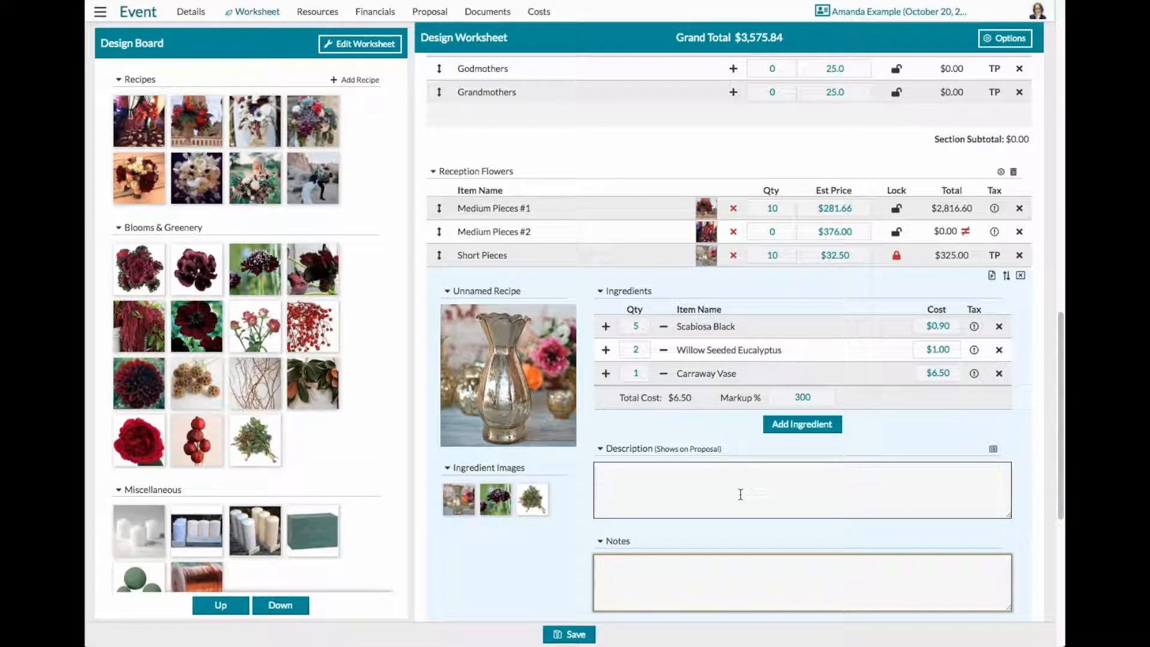
- Start adding ingredients to the Short Pieces recipe and look through the Event Favorites items and available display categories
{"action": "left_click", "coordinate": [801, 425]}
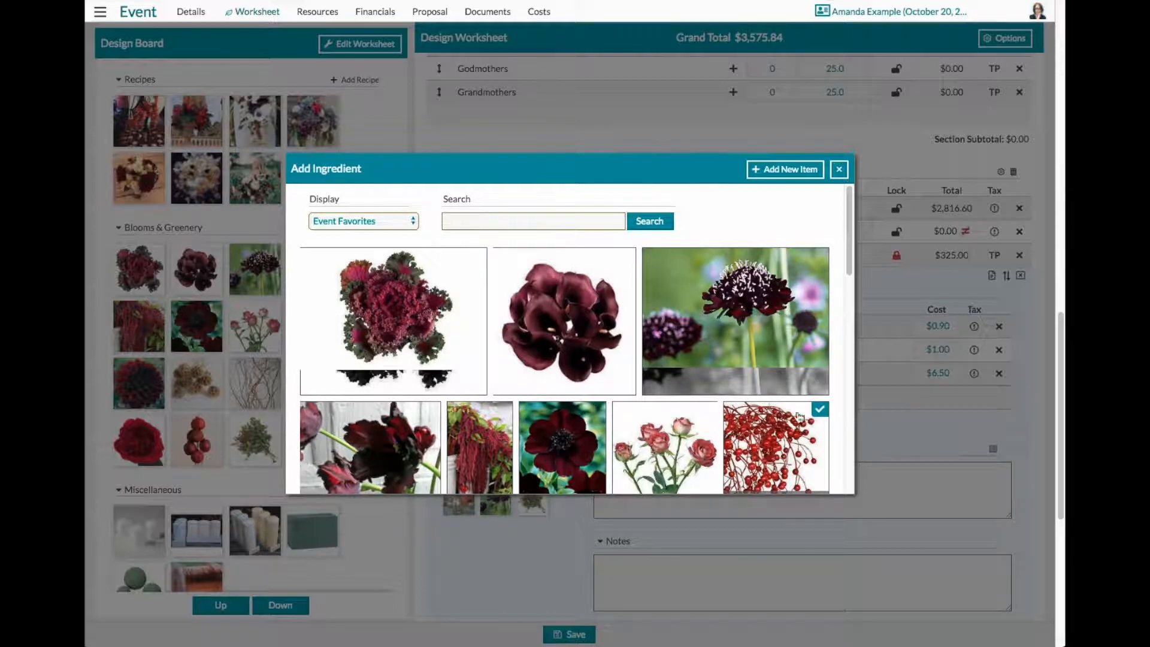
{"action": "scroll", "coordinate": [622, 407], "scroll_direction": "down", "scroll_amount": 4}
{"action": "scroll", "coordinate": [623, 407], "scroll_direction": "down", "scroll_amount": 4}
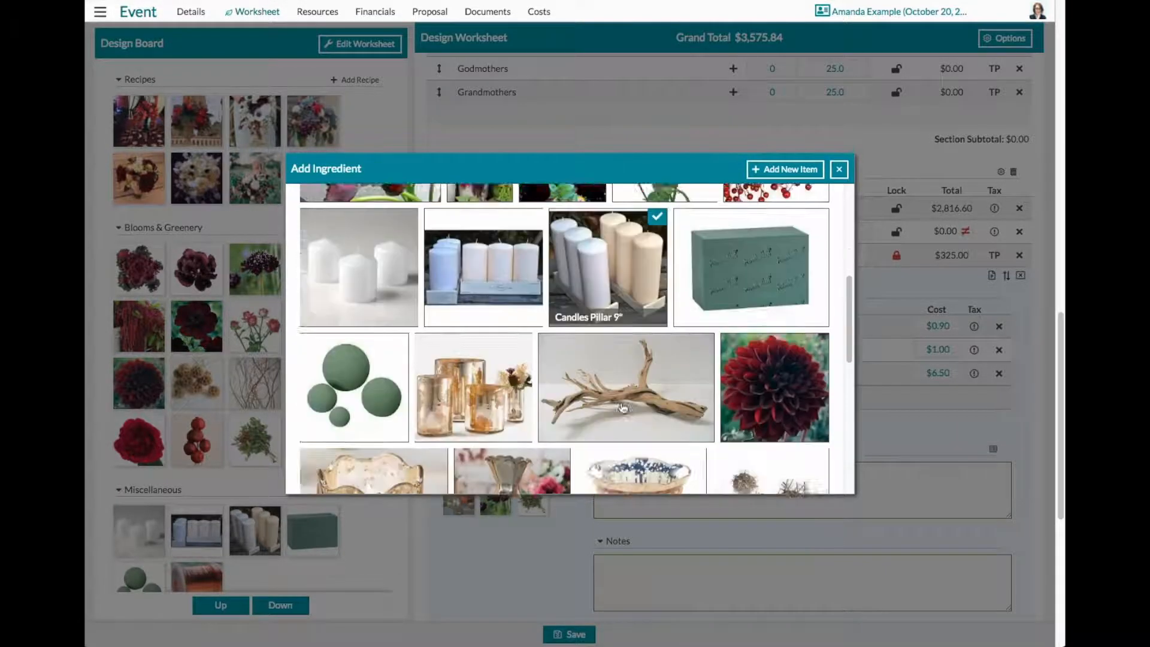
{"action": "scroll", "coordinate": [623, 408], "scroll_direction": "up", "scroll_amount": 8}
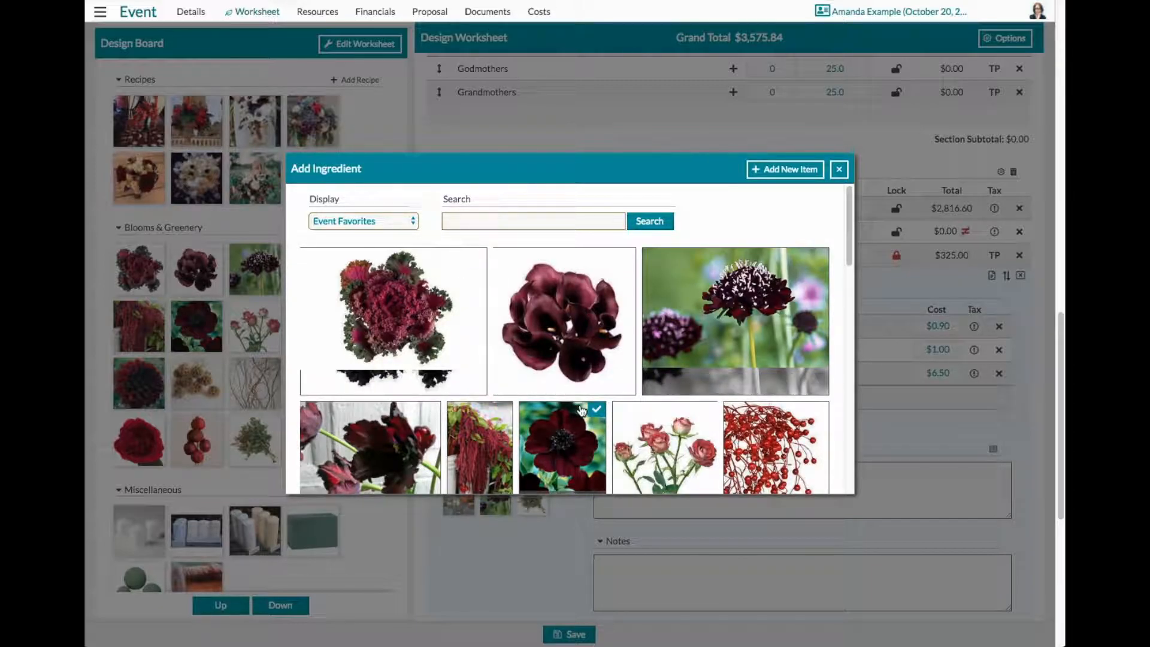
{"action": "left_click", "coordinate": [414, 222]}
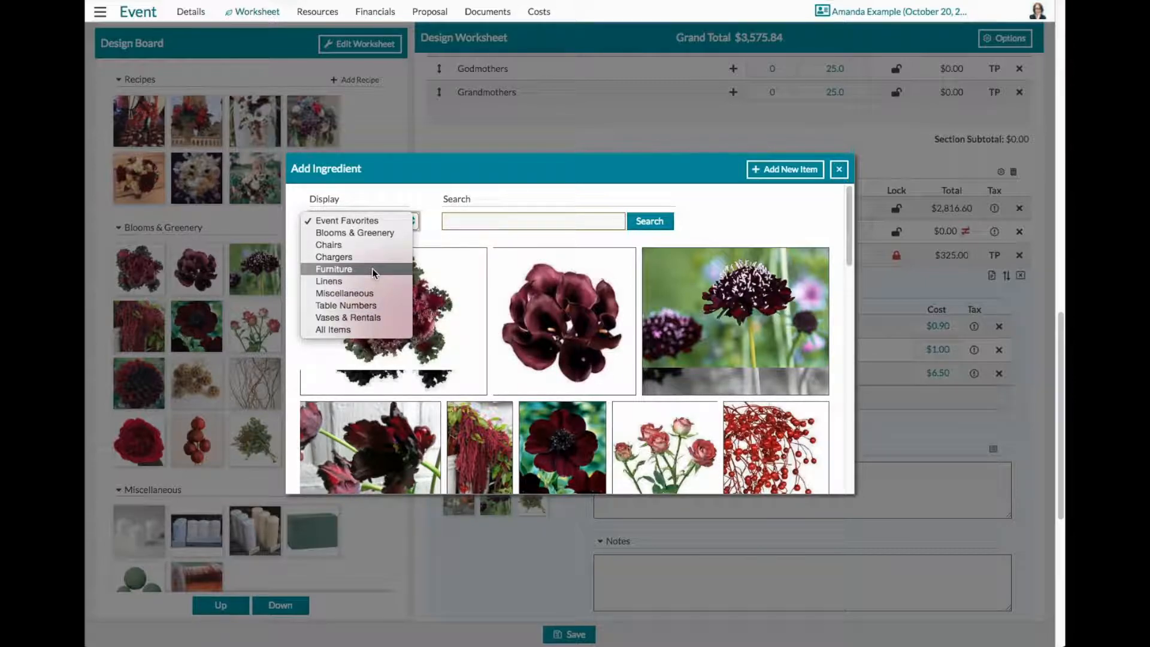
{"action": "left_click", "coordinate": [366, 223]}
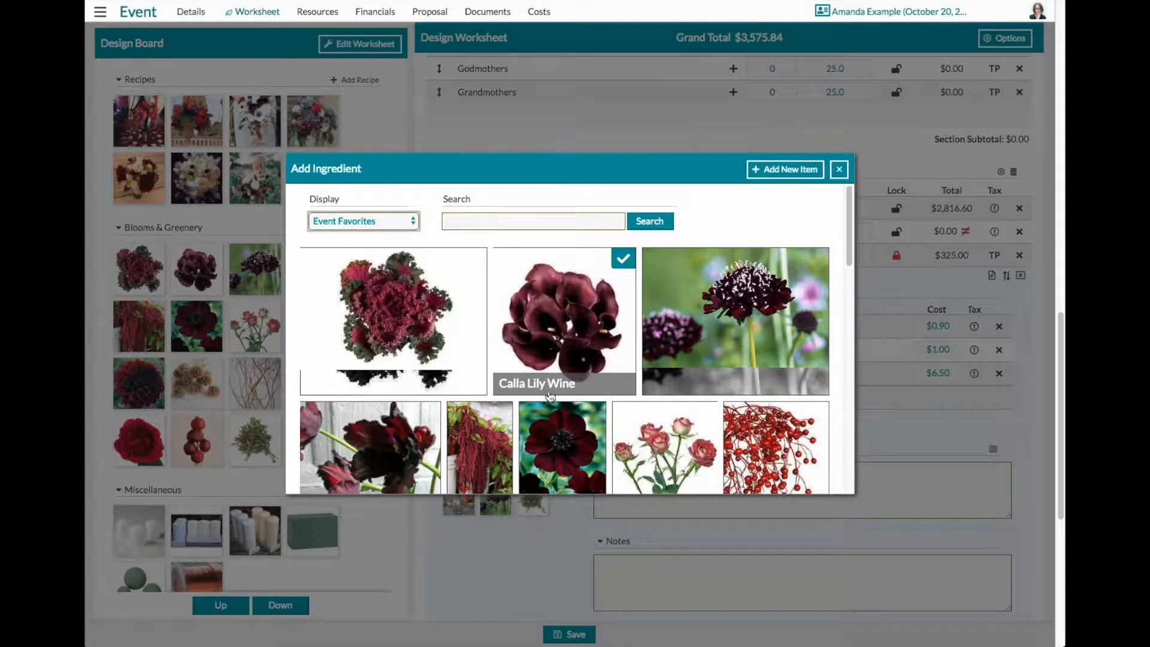
{"action": "scroll", "coordinate": [549, 396], "scroll_direction": "down", "scroll_amount": 5}
{"action": "scroll", "coordinate": [549, 397], "scroll_direction": "up", "scroll_amount": 1}
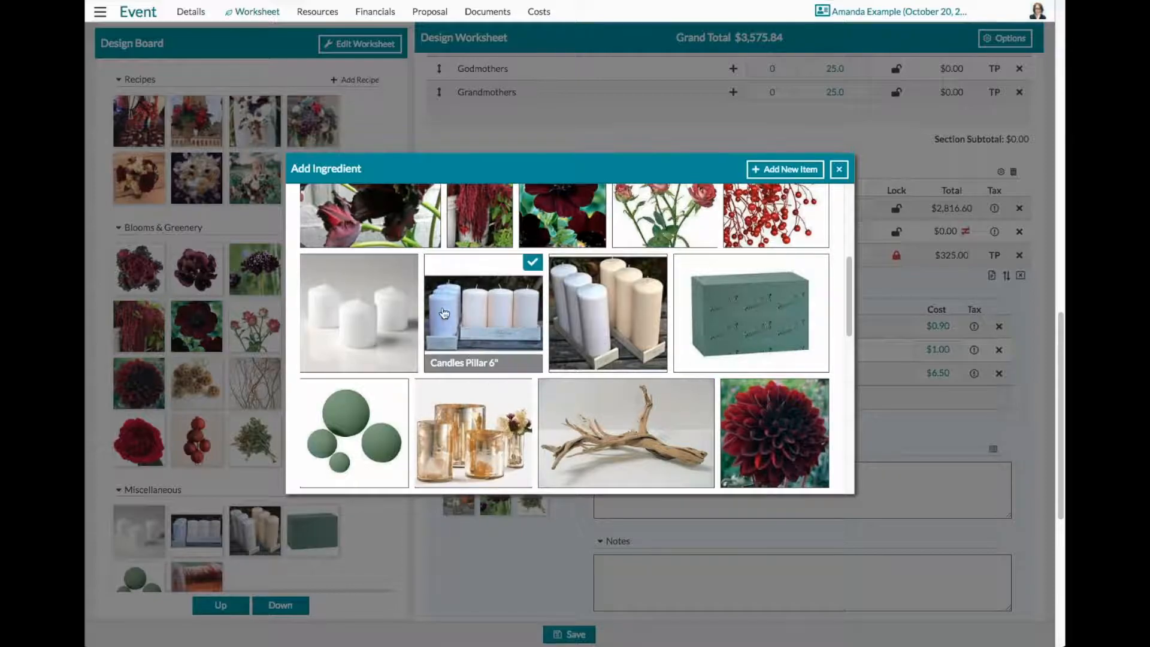
- Add Candles Pillar 3", Oasis Grande Bricks, Dahlia Burgundy and Magnolia Leaves as ingredients of the Short Pieces recipe
{"action": "mouse_move", "coordinate": [398, 279]}
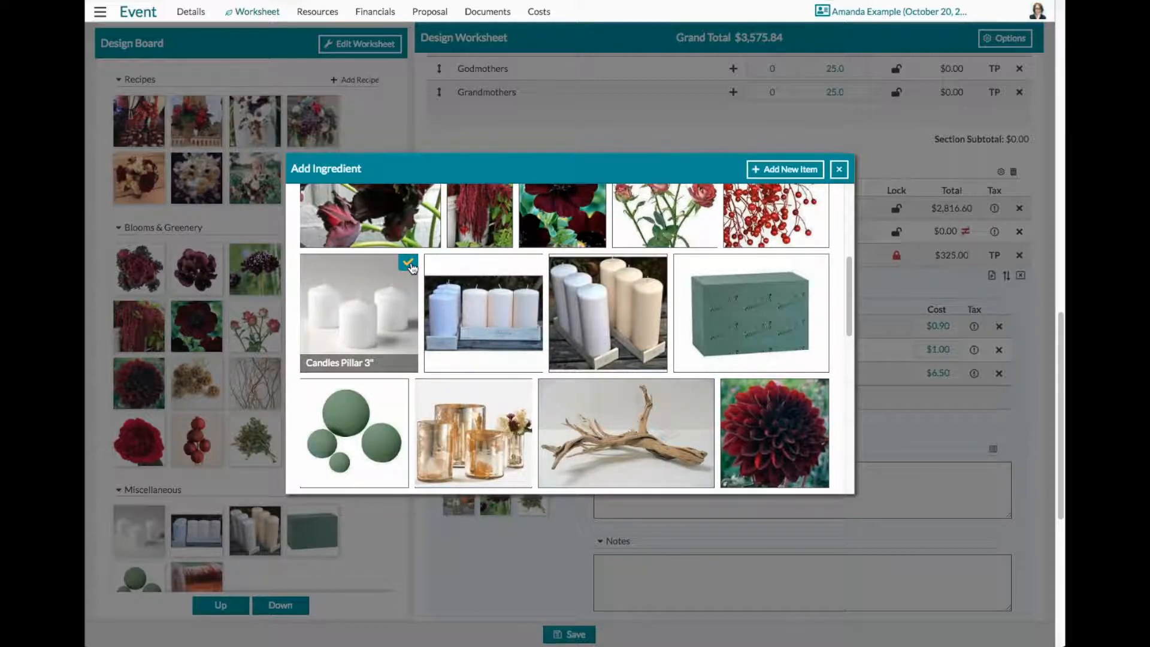
{"action": "left_click", "coordinate": [818, 261]}
{"action": "left_click", "coordinate": [820, 391]}
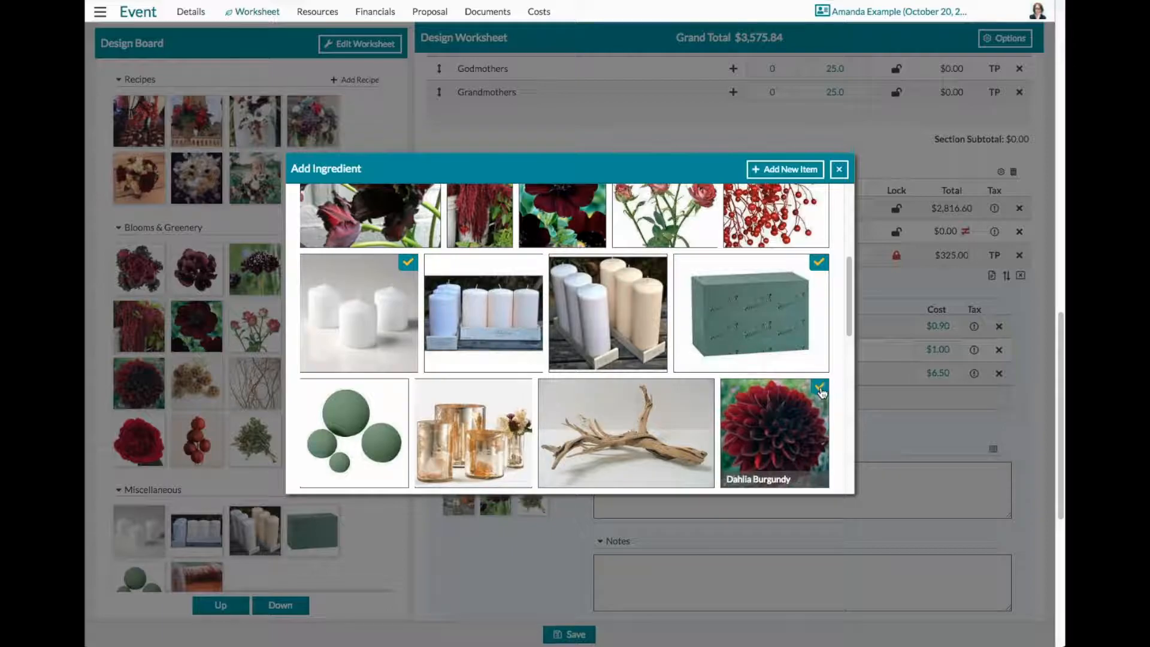
{"action": "scroll", "coordinate": [820, 390], "scroll_direction": "down", "scroll_amount": 4}
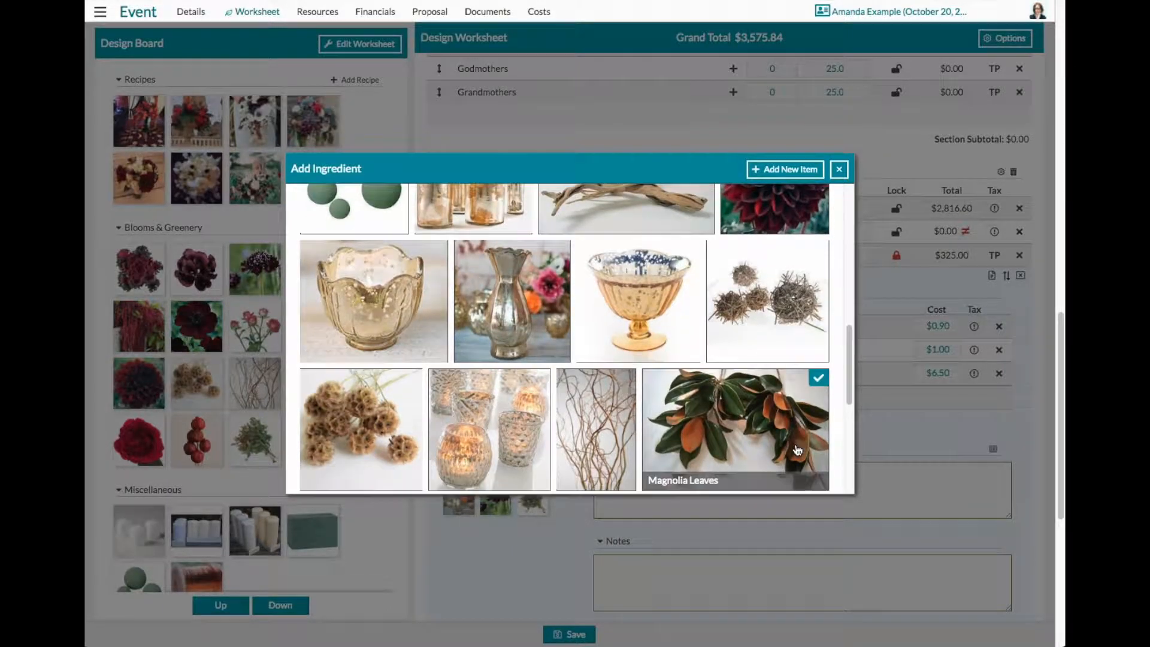
{"action": "scroll", "coordinate": [797, 450], "scroll_direction": "down", "scroll_amount": 1}
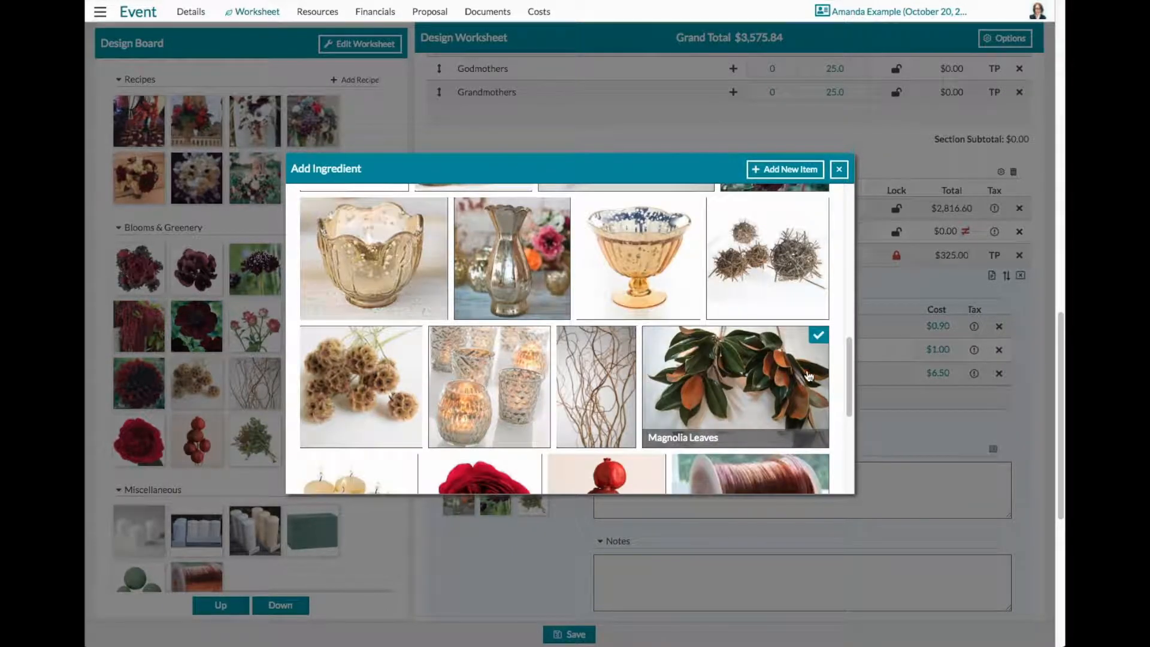
{"action": "left_click", "coordinate": [819, 337]}
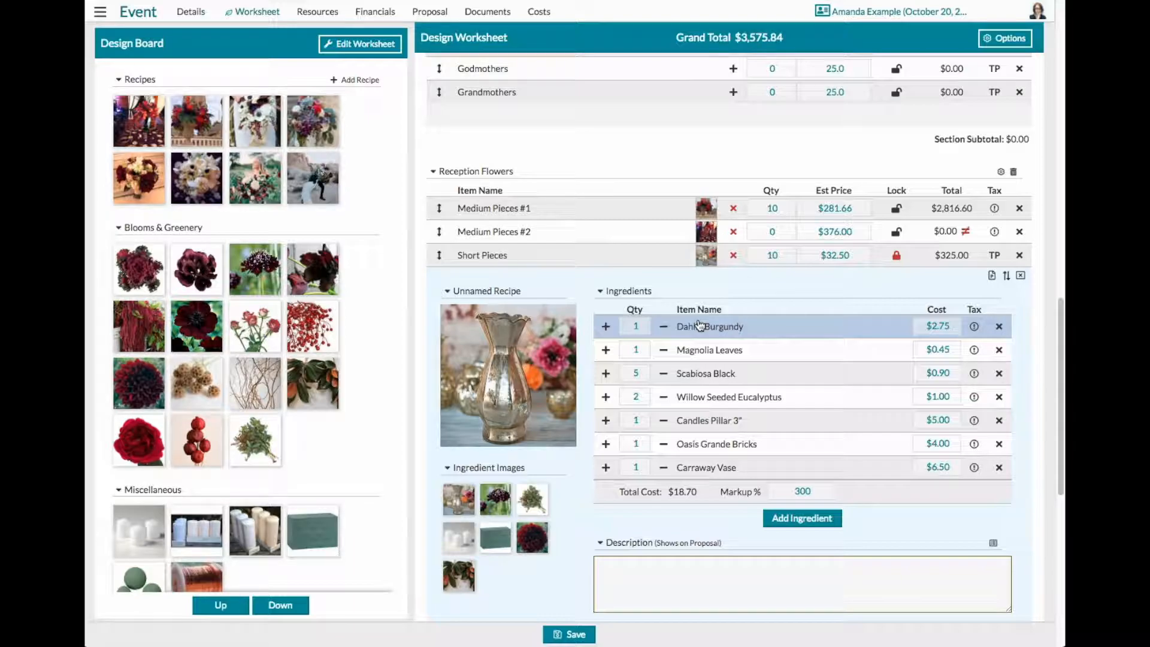
{"action": "mouse_move", "coordinate": [480, 296]}
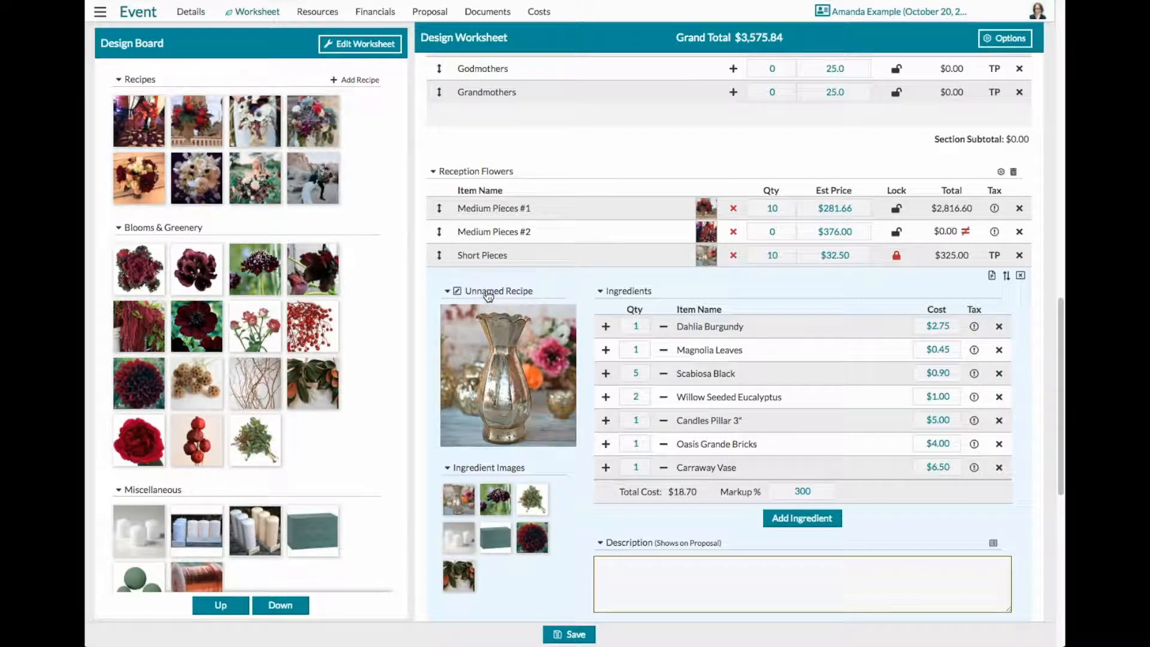
{"action": "left_click", "coordinate": [489, 296]}
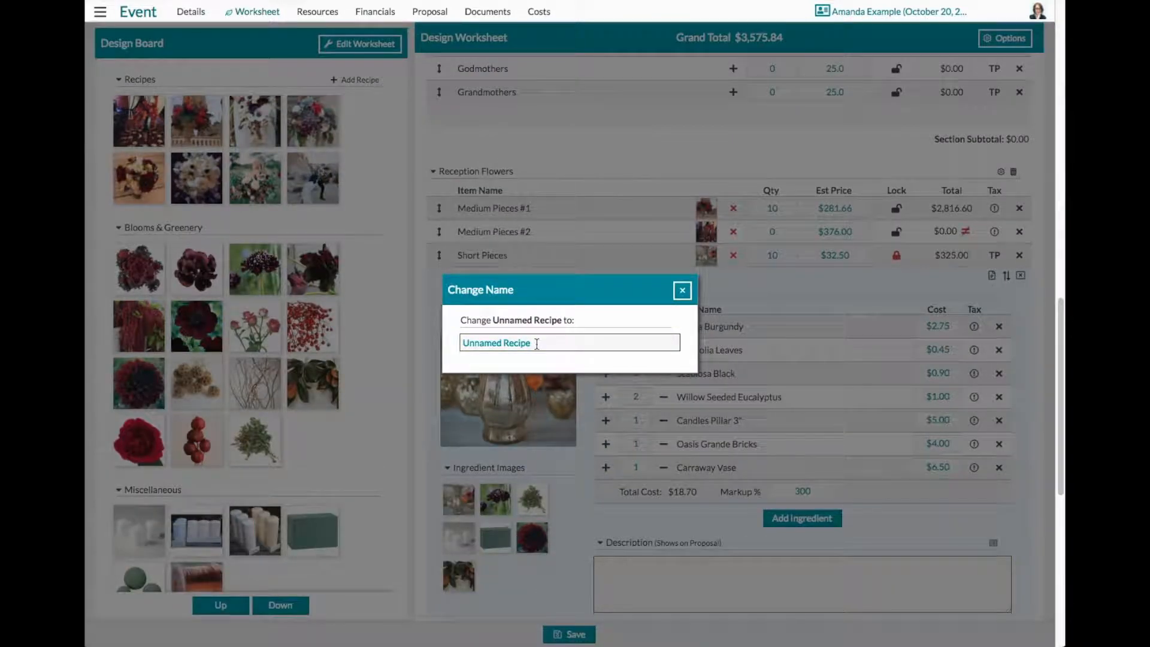
{"action": "left_click", "coordinate": [682, 291]}
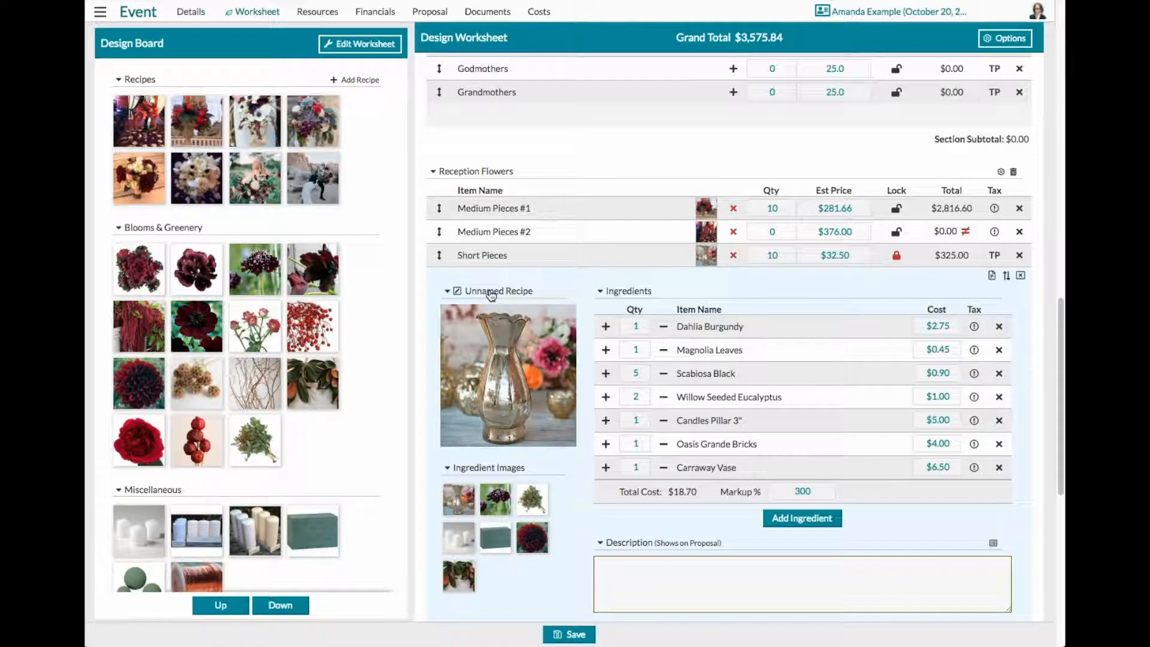
- Look through the recipe sources for the Mothers row in Corsages and create a blank recipe for it
{"action": "scroll", "coordinate": [790, 479], "scroll_direction": "down", "scroll_amount": 6}
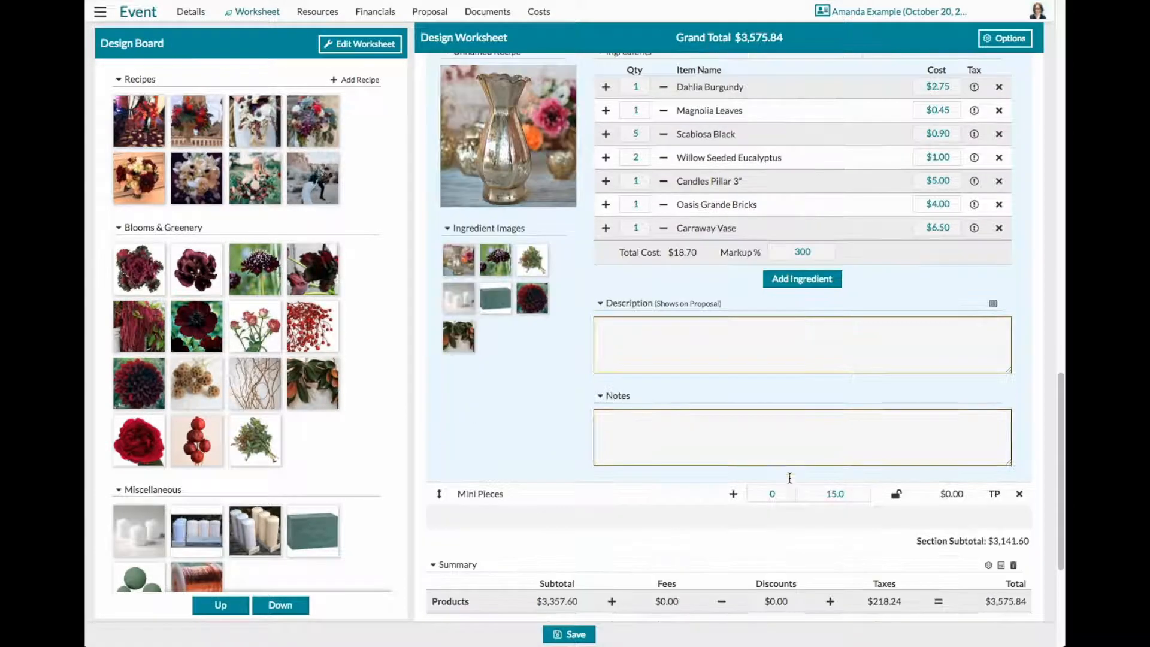
{"action": "scroll", "coordinate": [790, 483], "scroll_direction": "up", "scroll_amount": 4}
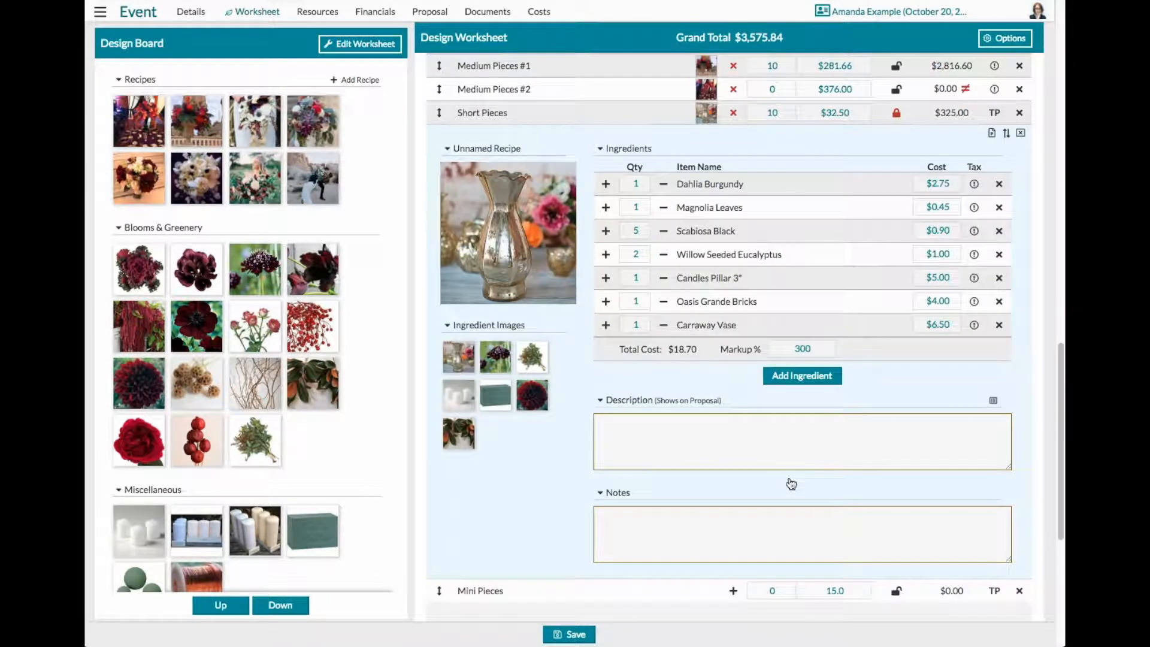
{"action": "scroll", "coordinate": [791, 482], "scroll_direction": "up", "scroll_amount": 4}
{"action": "scroll", "coordinate": [790, 483], "scroll_direction": "up", "scroll_amount": 5}
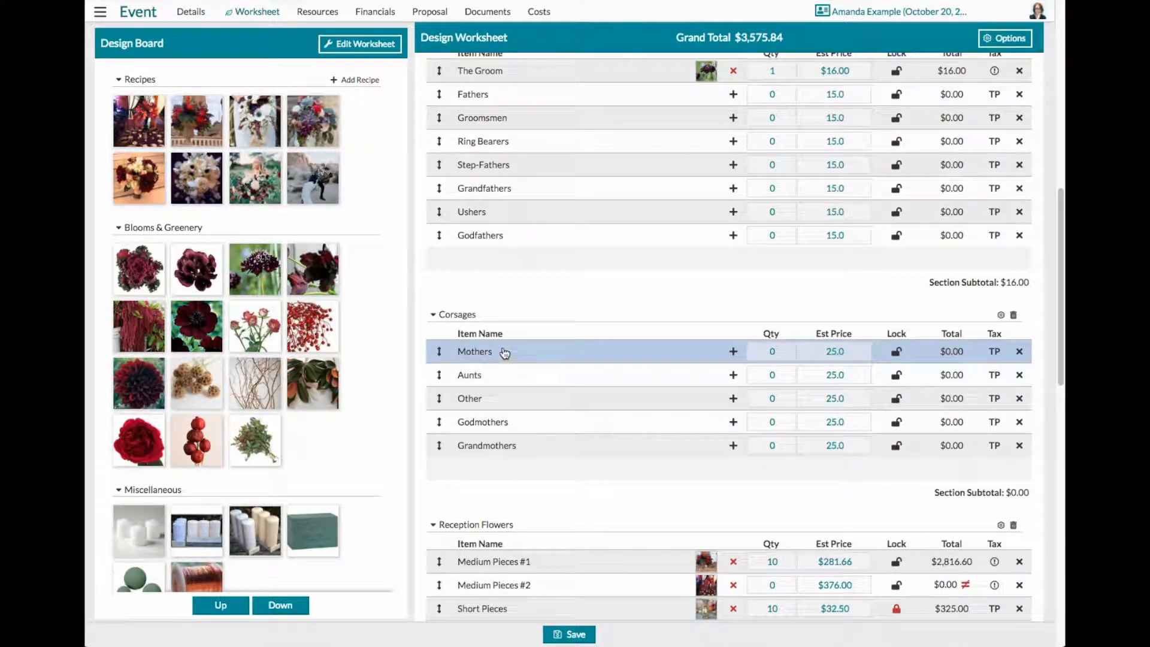
{"action": "left_click", "coordinate": [733, 351]}
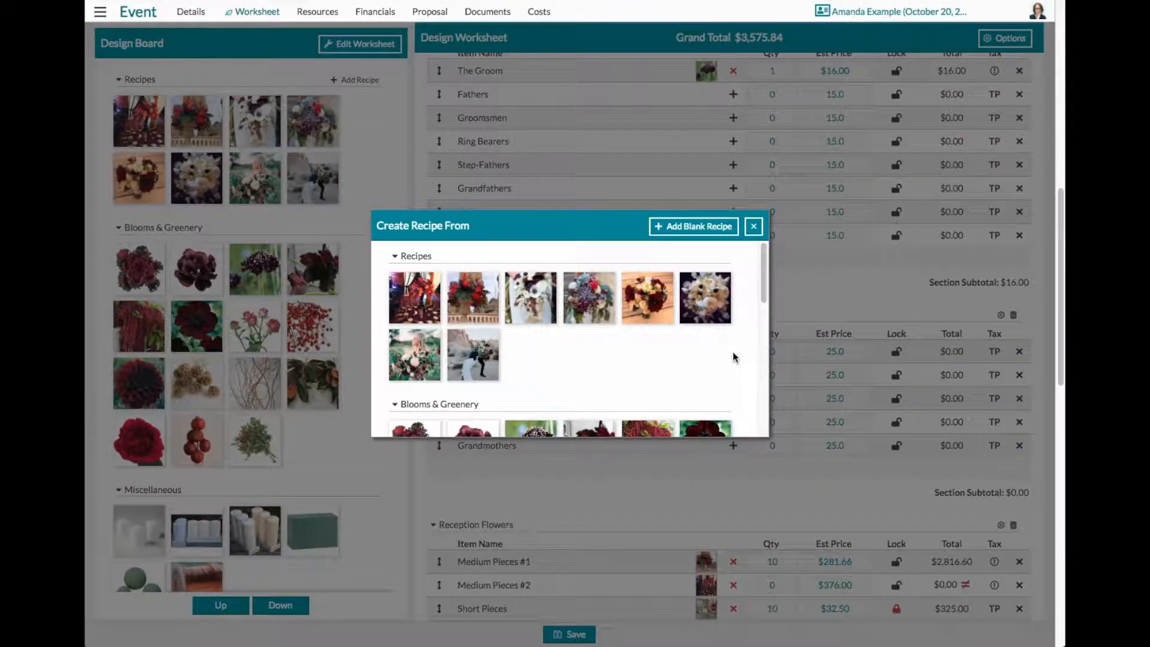
{"action": "scroll", "coordinate": [582, 371], "scroll_direction": "down", "scroll_amount": 1}
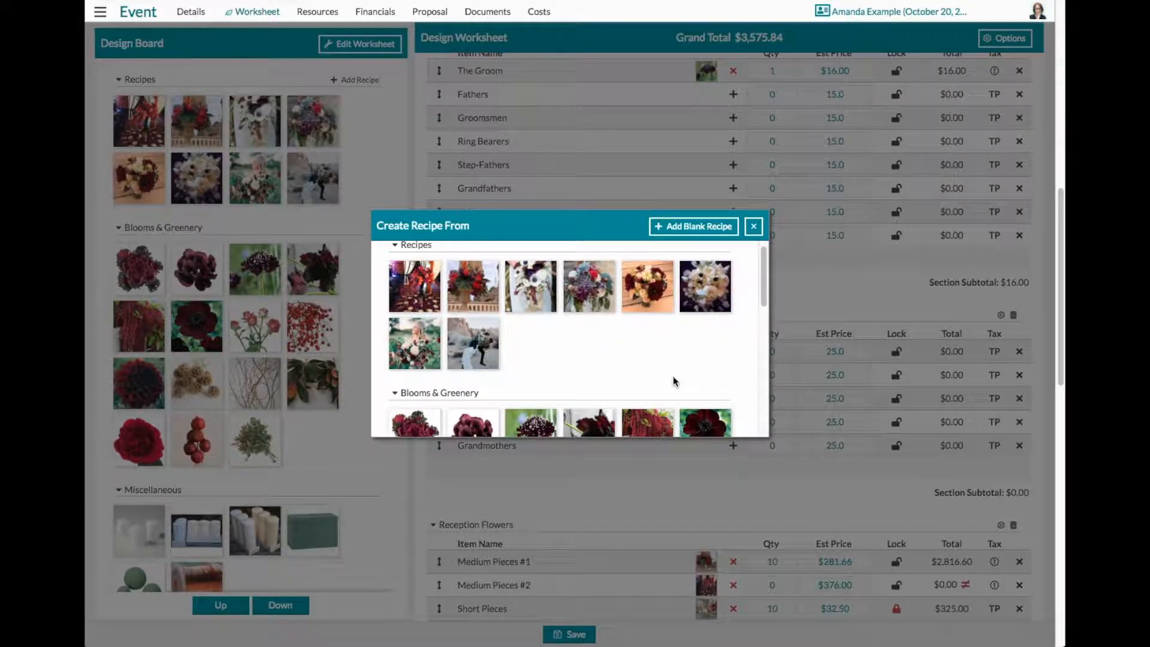
{"action": "scroll", "coordinate": [673, 376], "scroll_direction": "up", "scroll_amount": 1}
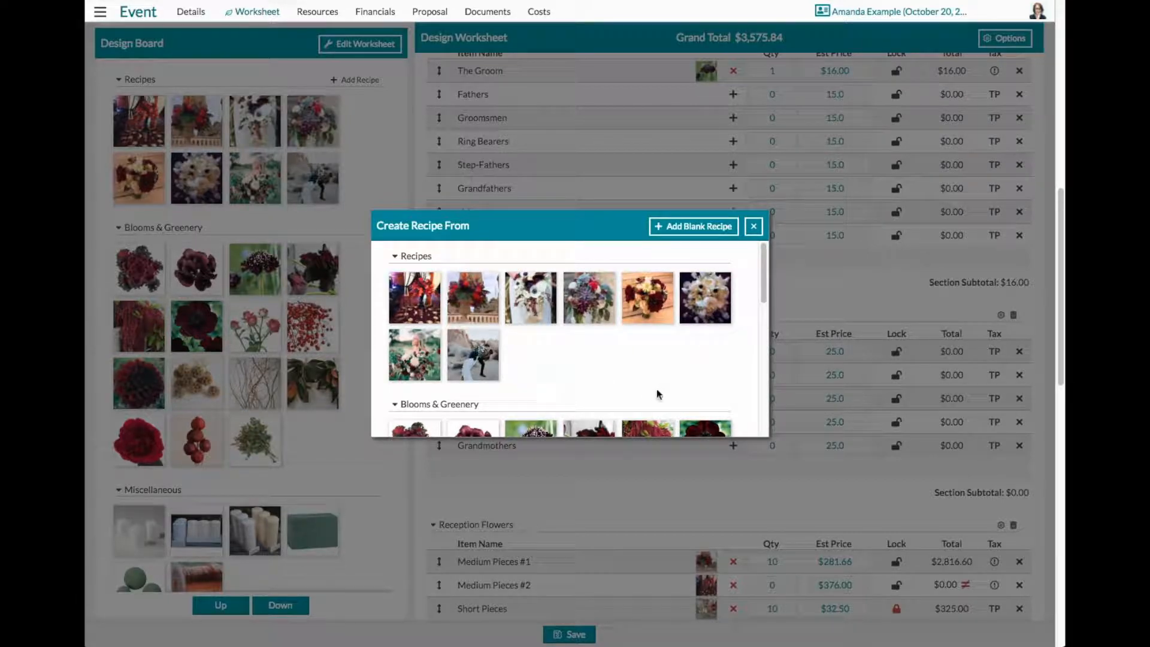
{"action": "scroll", "coordinate": [657, 389], "scroll_direction": "down", "scroll_amount": 3}
{"action": "scroll", "coordinate": [664, 392], "scroll_direction": "down", "scroll_amount": 2}
{"action": "scroll", "coordinate": [611, 367], "scroll_direction": "down", "scroll_amount": 4}
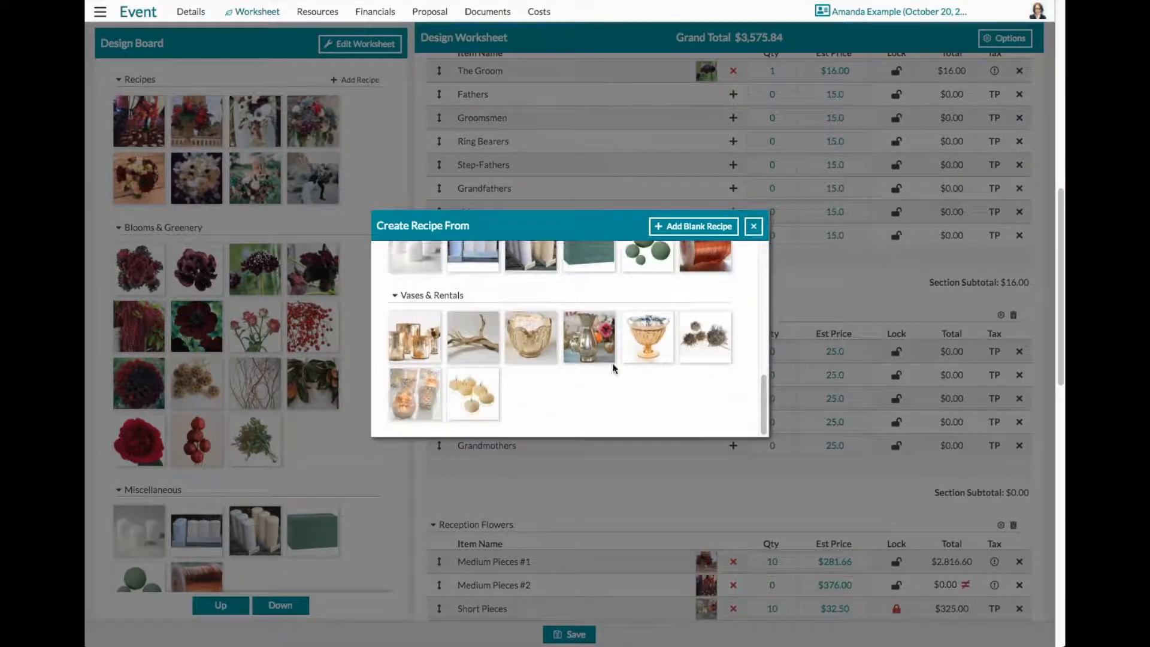
{"action": "scroll", "coordinate": [597, 365], "scroll_direction": "up", "scroll_amount": 10}
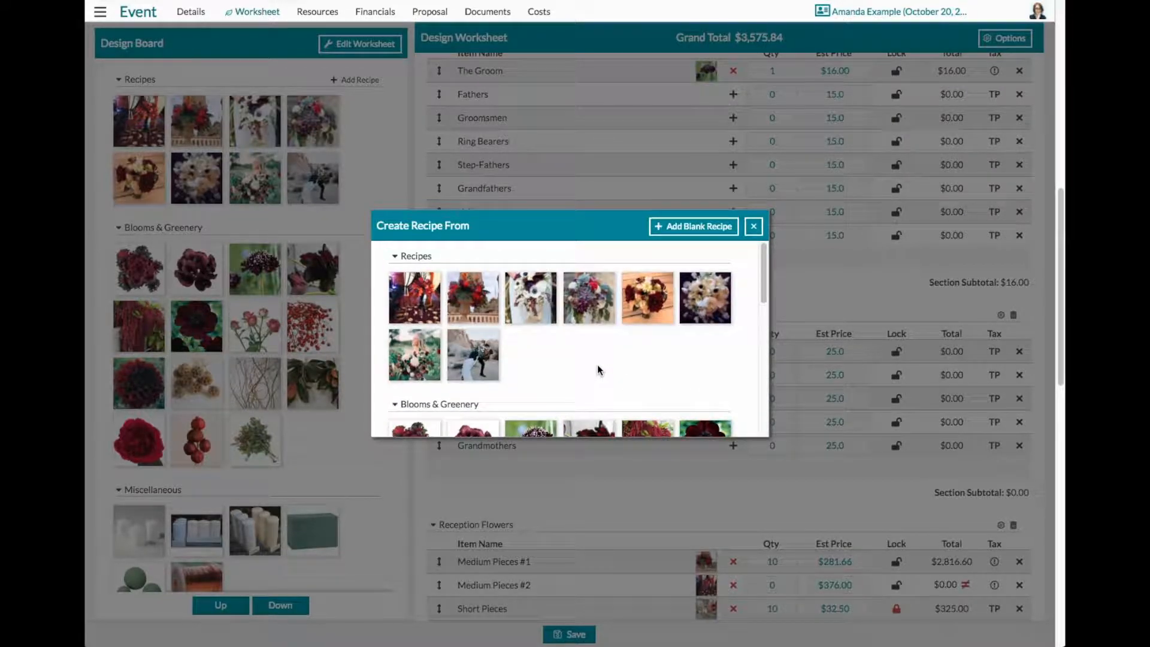
{"action": "left_click", "coordinate": [690, 227]}
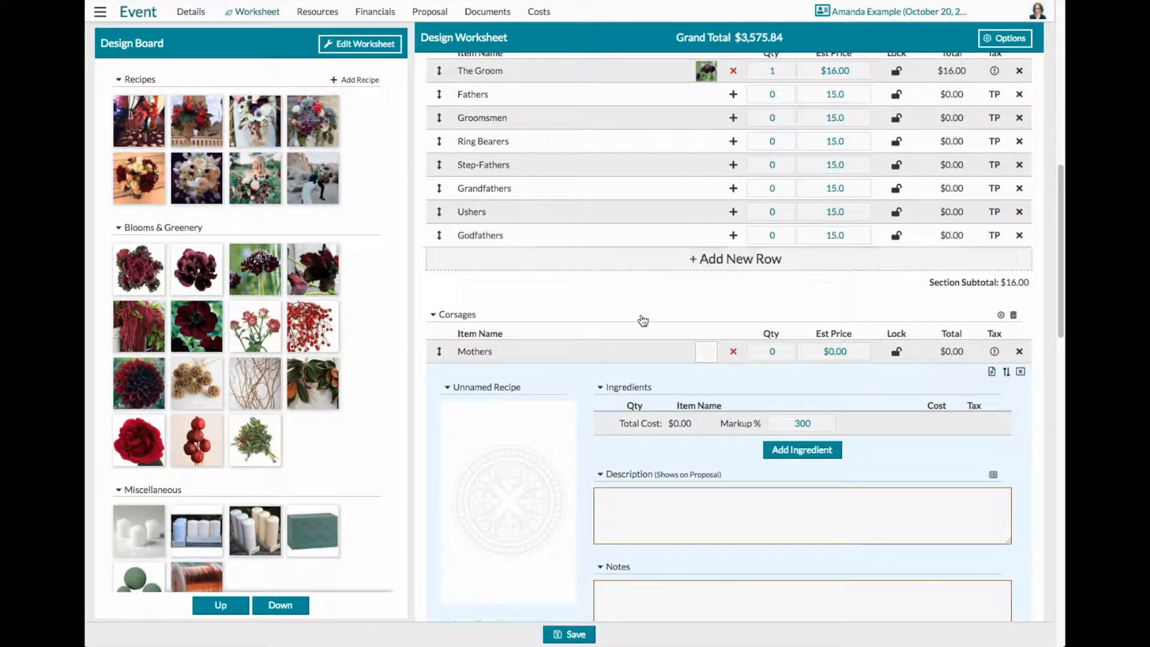
- Browse the existing image categories and set the Mothers recipe's picture to the Recipe Images photo of a woman holding a large bouquet
{"action": "scroll", "coordinate": [767, 513], "scroll_direction": "down", "scroll_amount": 3}
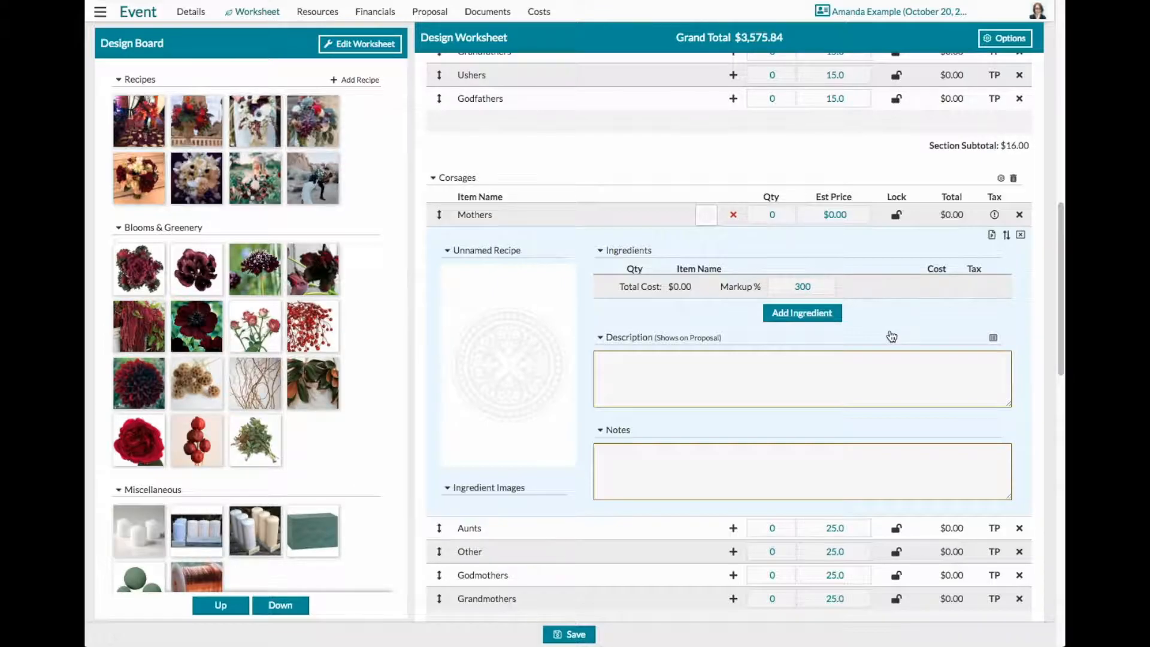
{"action": "left_click", "coordinate": [502, 359]}
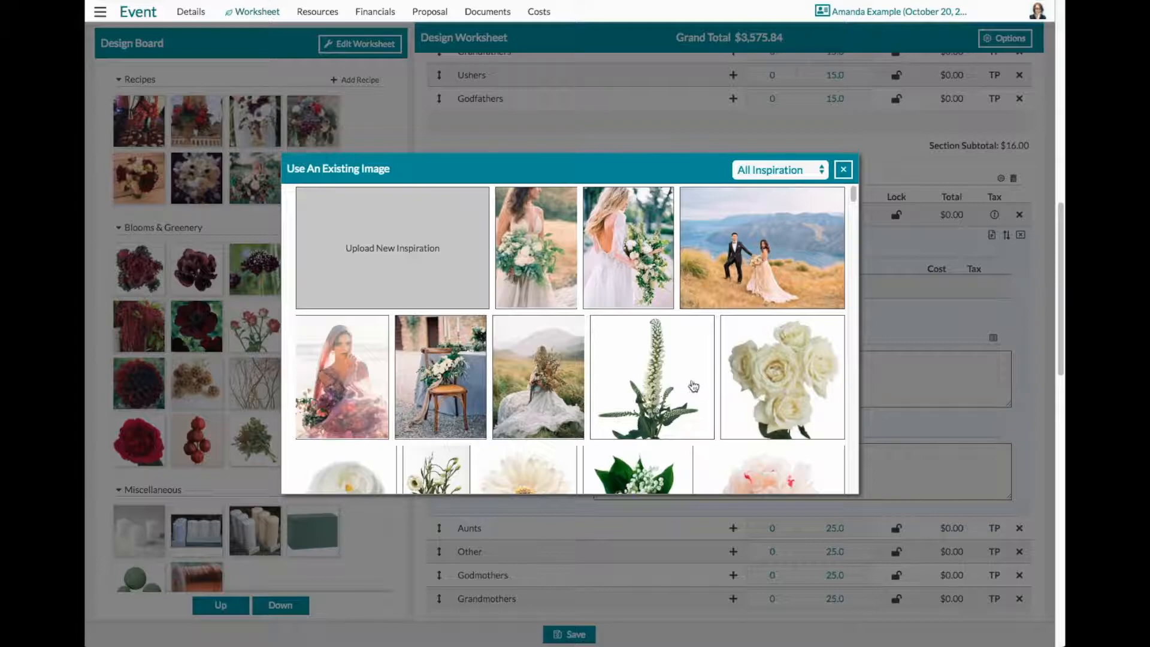
{"action": "left_click", "coordinate": [815, 173]}
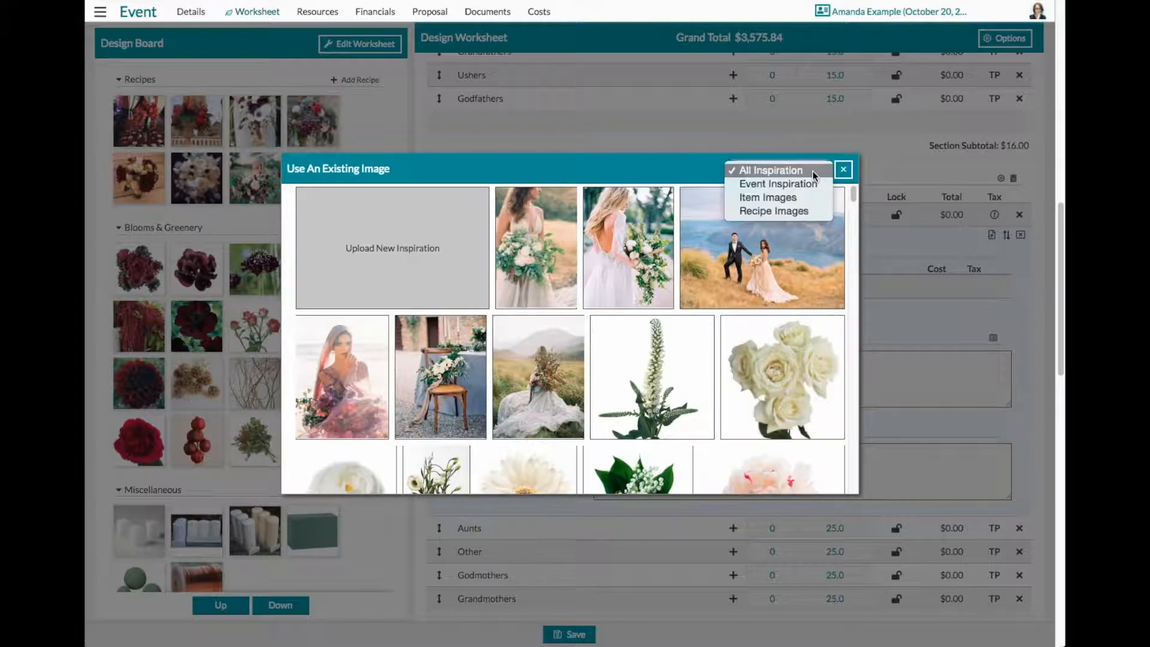
{"action": "left_click", "coordinate": [810, 184]}
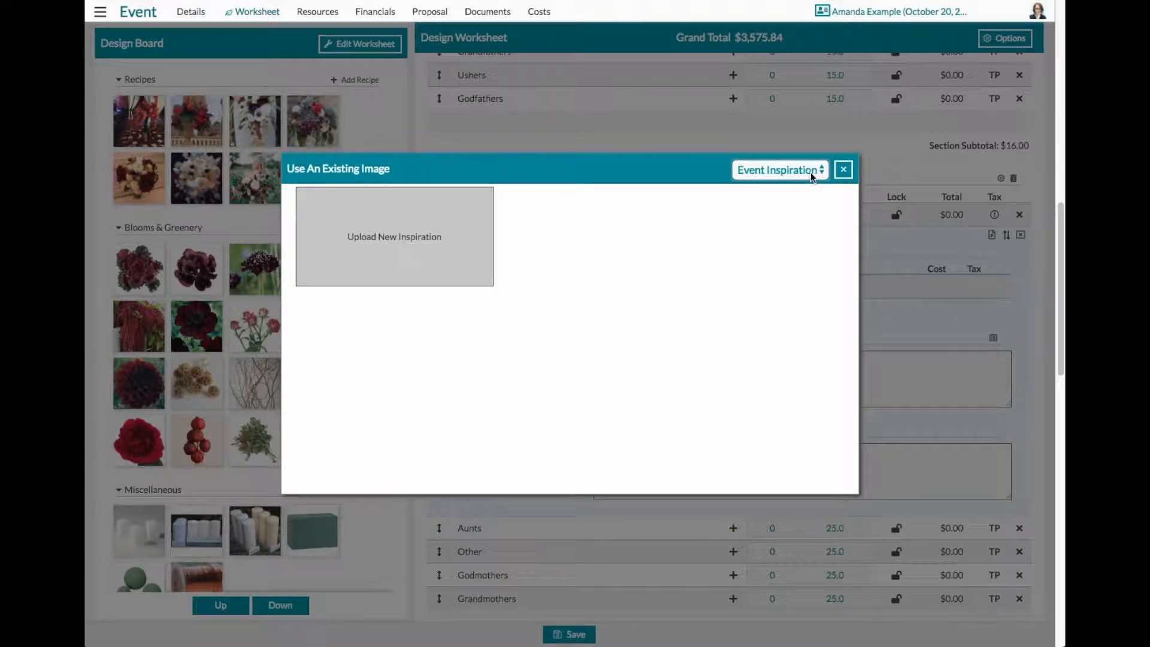
{"action": "left_click", "coordinate": [810, 172]}
{"action": "left_click", "coordinate": [806, 182]}
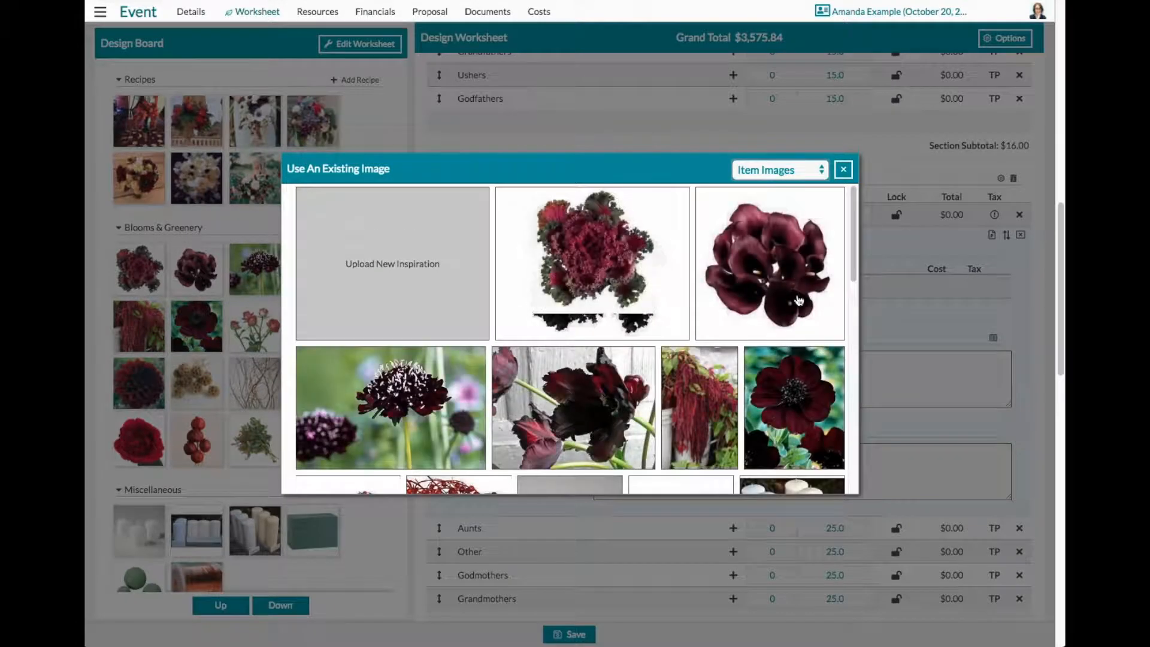
{"action": "left_click", "coordinate": [798, 169]}
{"action": "left_click", "coordinate": [796, 182]}
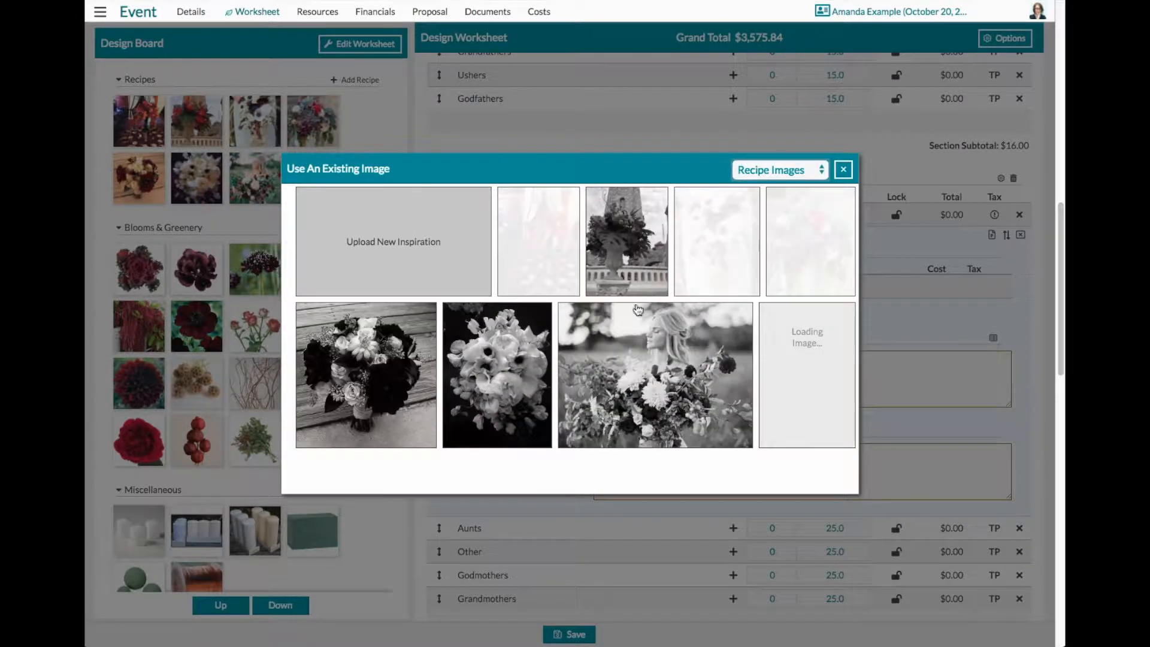
{"action": "left_click", "coordinate": [626, 359]}
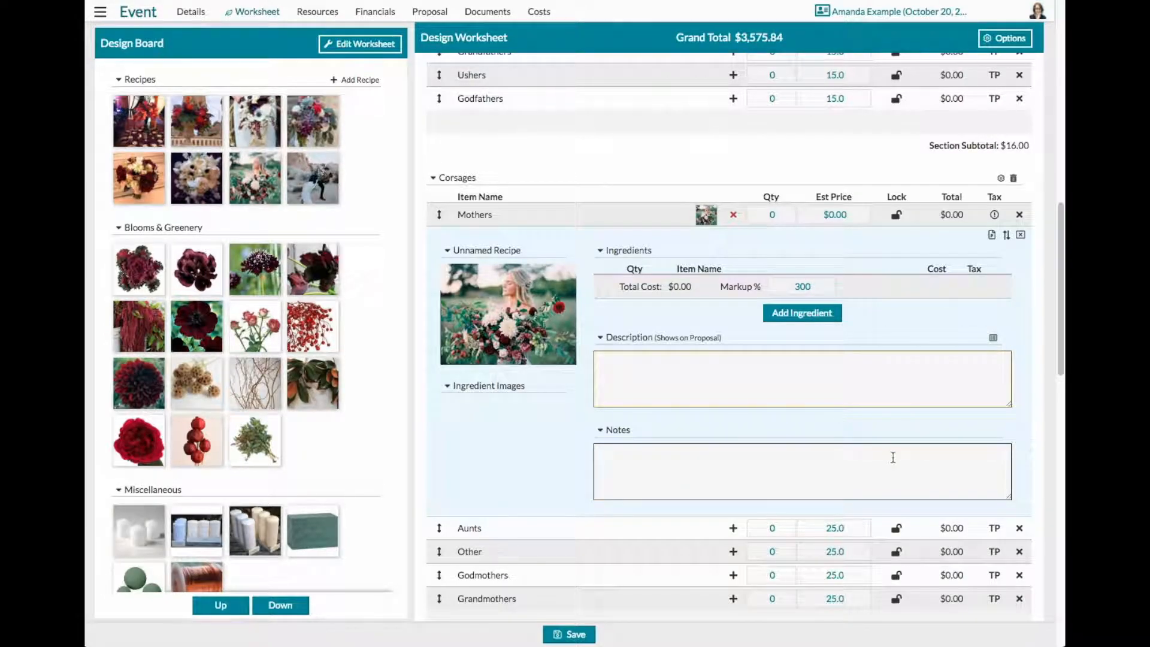
- Switch from the design board to the worksheet options and add a Fees section below the Summary
{"action": "scroll", "coordinate": [892, 457], "scroll_direction": "down", "scroll_amount": 5}
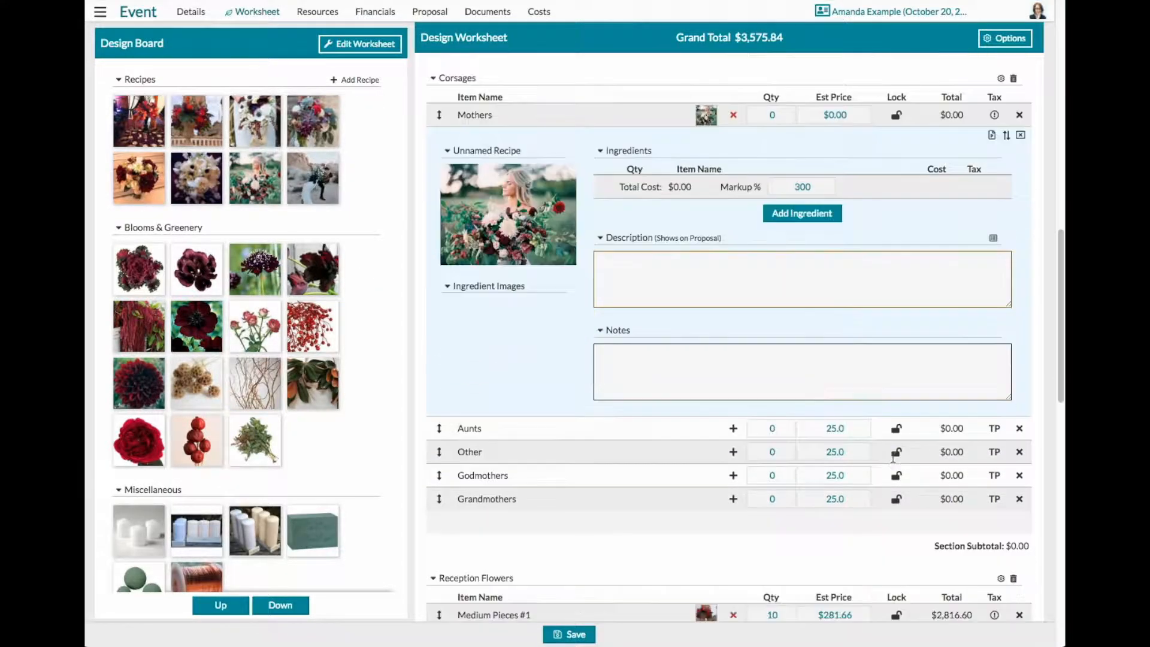
{"action": "scroll", "coordinate": [894, 461], "scroll_direction": "down", "scroll_amount": 10}
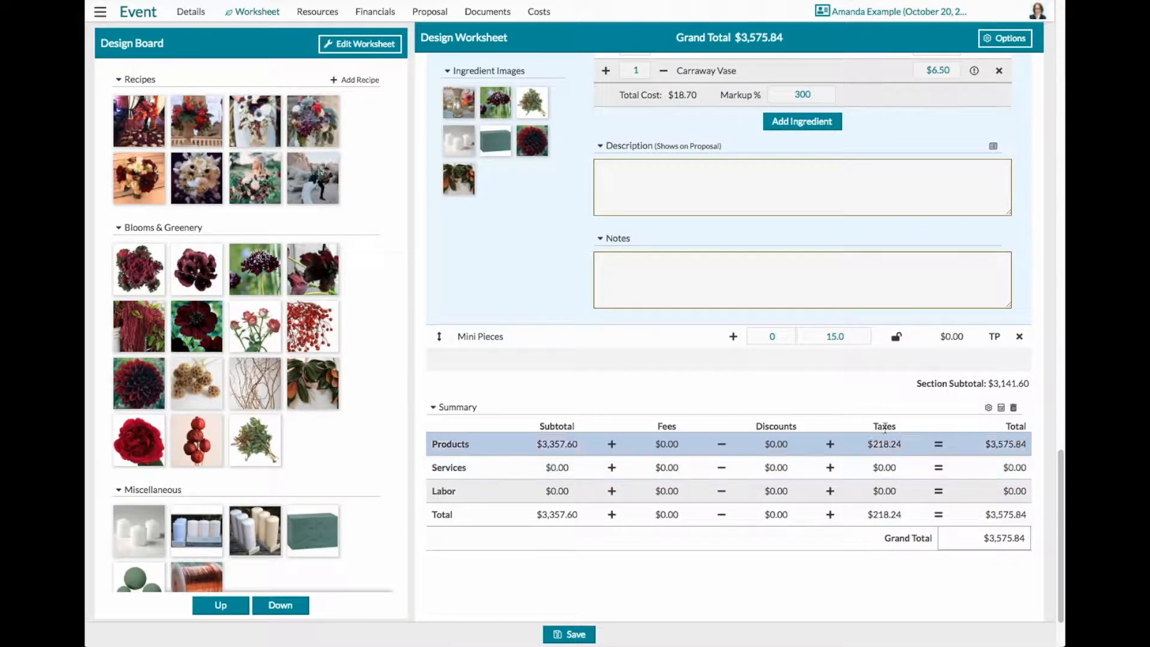
{"action": "mouse_move", "coordinate": [732, 362]}
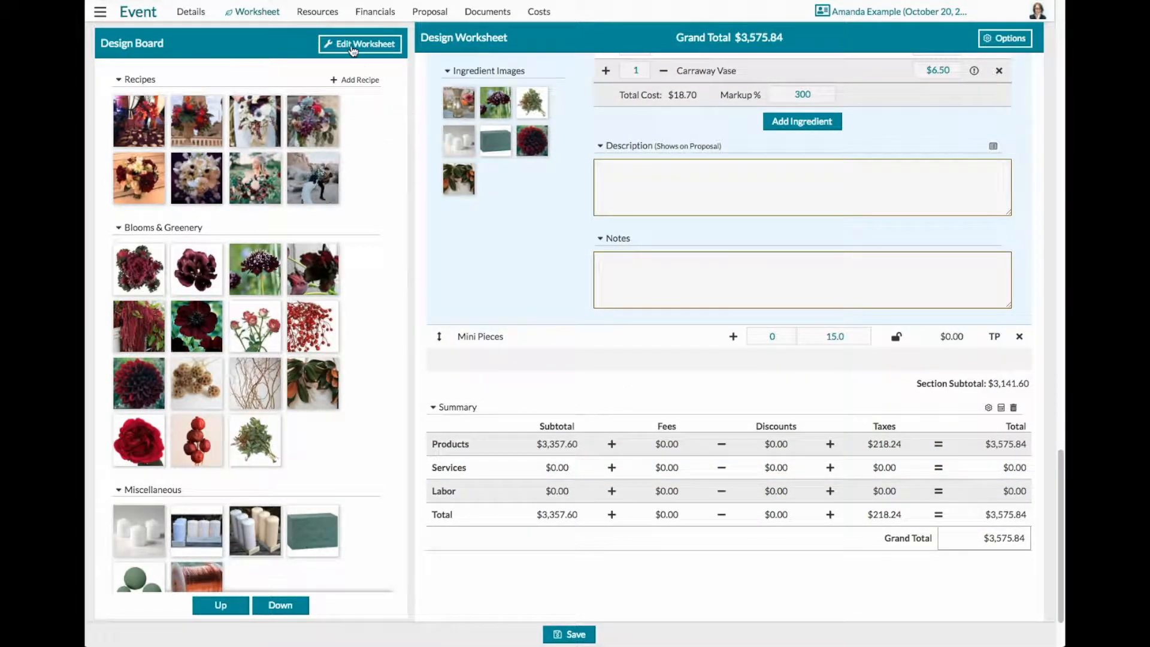
{"action": "scroll", "coordinate": [838, 488], "scroll_direction": "down", "scroll_amount": 2}
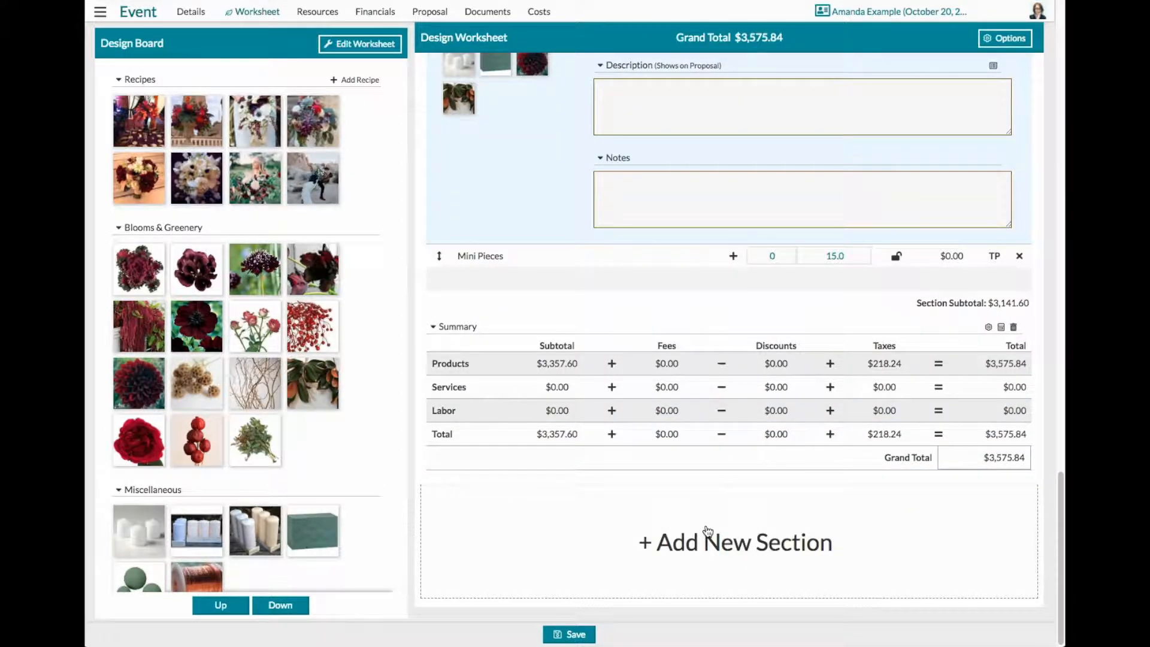
{"action": "left_click", "coordinate": [362, 45]}
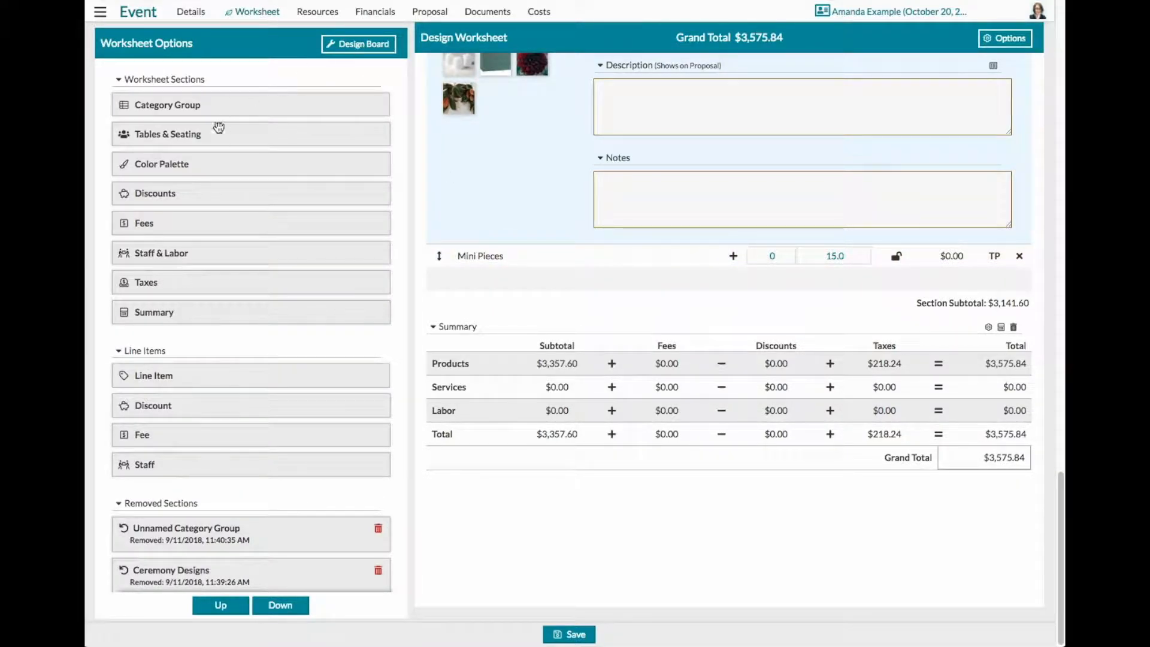
{"action": "left_click_drag", "start_coordinate": [177, 221], "coordinate": [631, 310]}
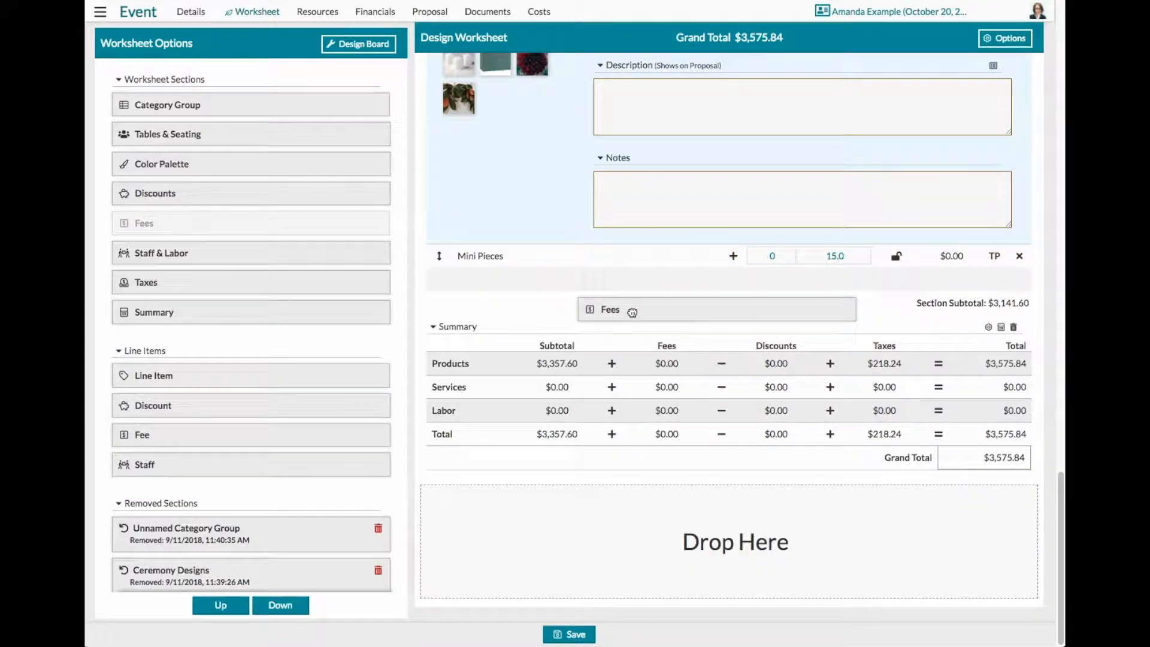
{"action": "left_click_drag", "start_coordinate": [163, 229], "coordinate": [616, 575]}
{"action": "scroll", "coordinate": [951, 601], "scroll_direction": "down", "scroll_amount": 1}
{"action": "scroll", "coordinate": [951, 602], "scroll_direction": "down", "scroll_amount": 1}
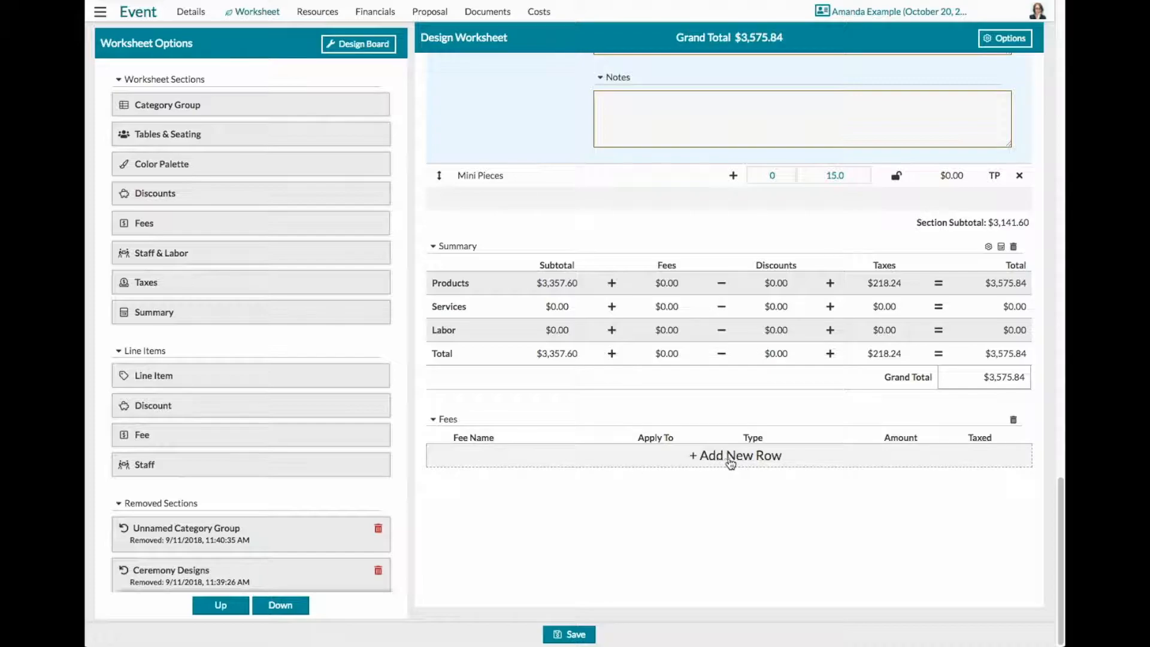
- Add a row to the Fees section and name the fee "Delivery, Setup, and Strike"
{"action": "left_click", "coordinate": [705, 459]}
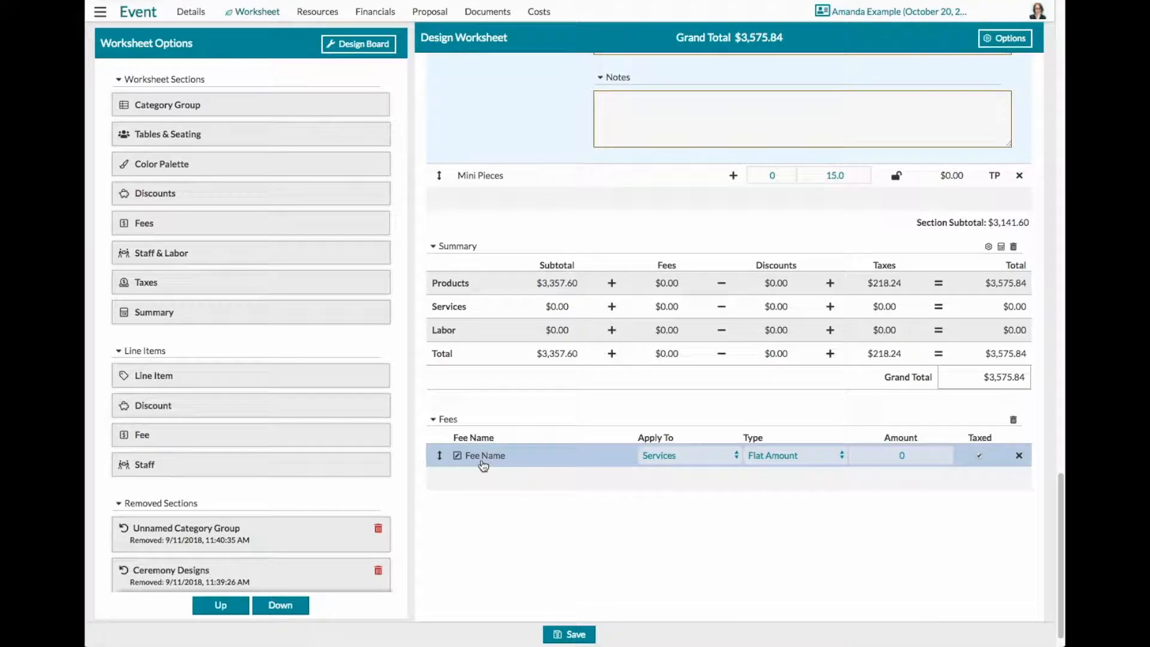
{"action": "left_click", "coordinate": [712, 453]}
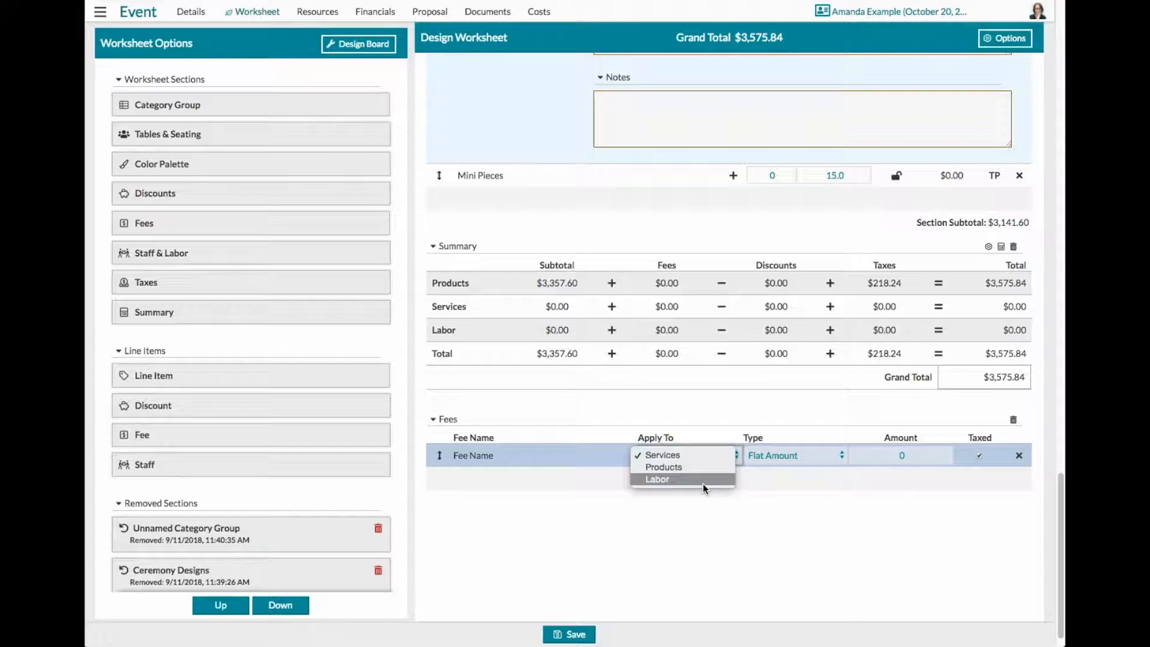
{"action": "left_click", "coordinate": [543, 456]}
{"action": "left_click", "coordinate": [497, 456]}
{"action": "left_click_drag", "start_coordinate": [497, 456], "coordinate": [458, 455]}
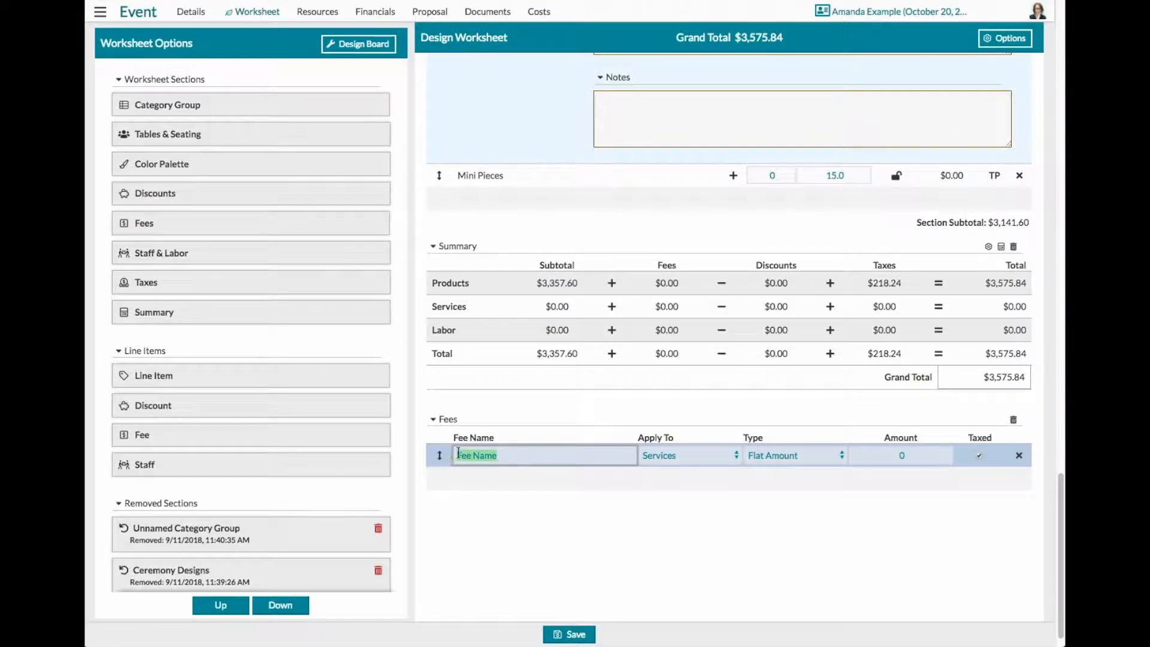
{"action": "type", "text": "Delivery, Setup, and Strike"}
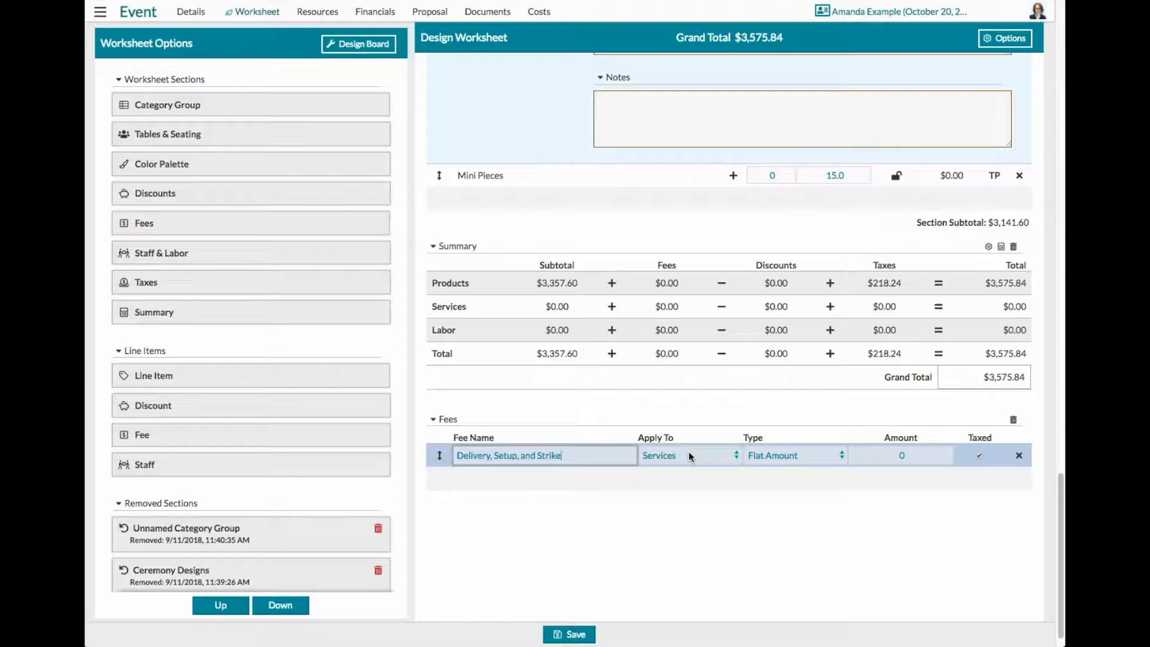
- Keep the "Delivery, Setup, and Strike" fee as a Flat Amount and set its amount to 250.00
{"action": "left_click", "coordinate": [795, 455]}
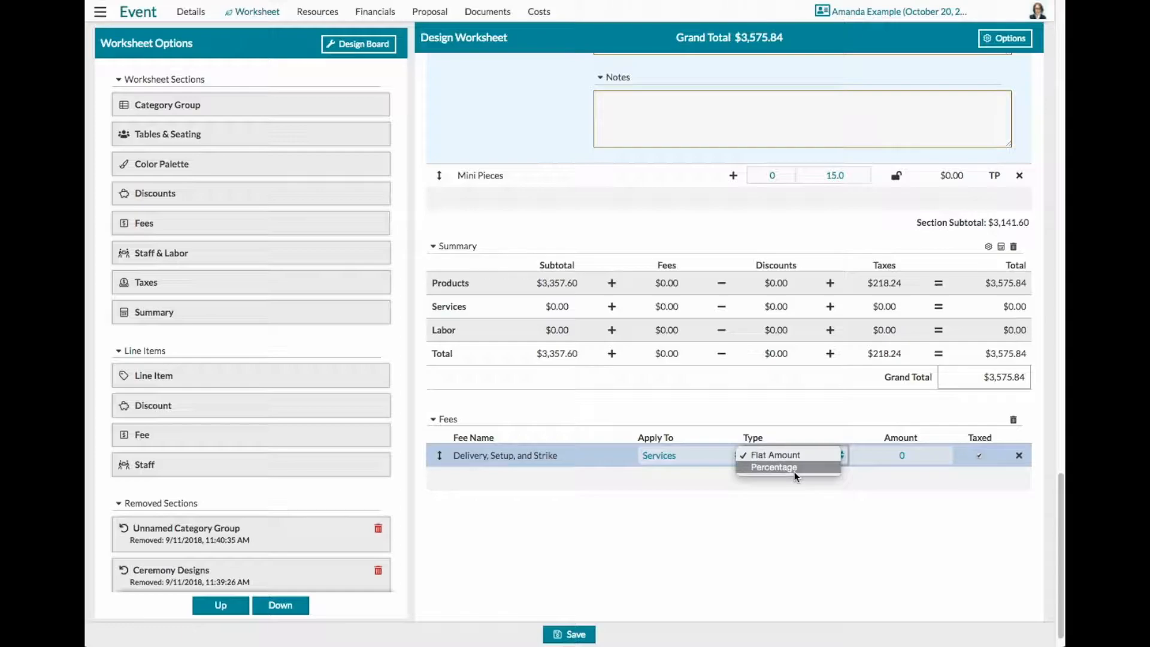
{"action": "left_click", "coordinate": [784, 454]}
{"action": "left_click", "coordinate": [908, 457]}
{"action": "type", "text": "250.00"}
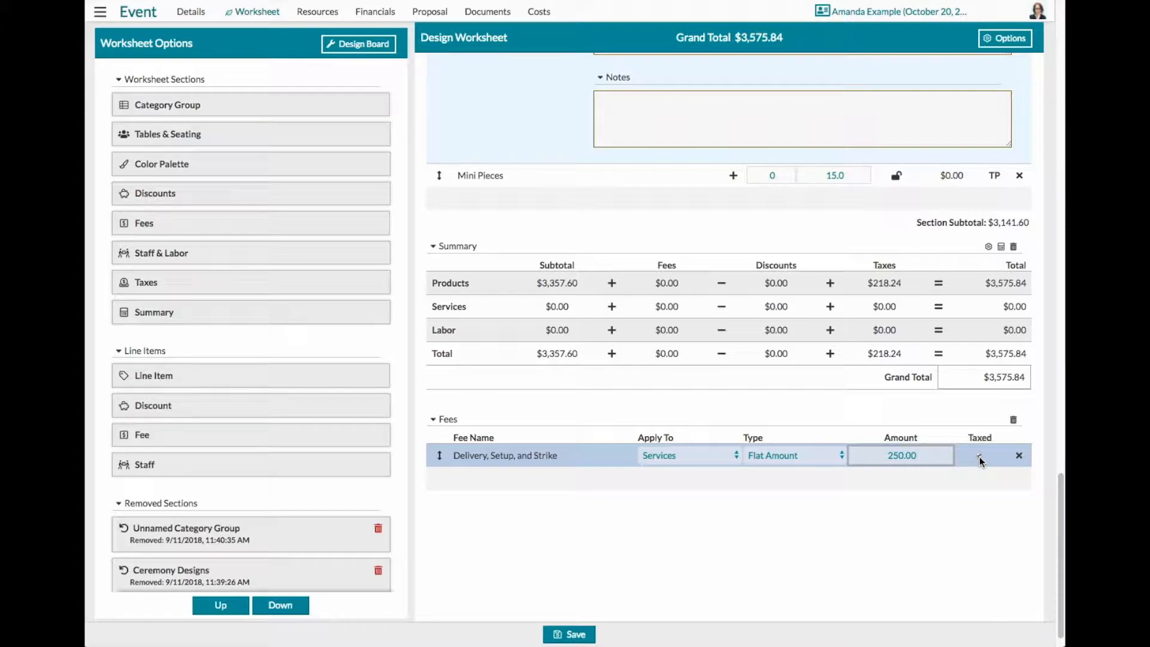
- Add a second row to the Fees section and name the fee "Hotel Stay"
{"action": "left_click", "coordinate": [692, 483]}
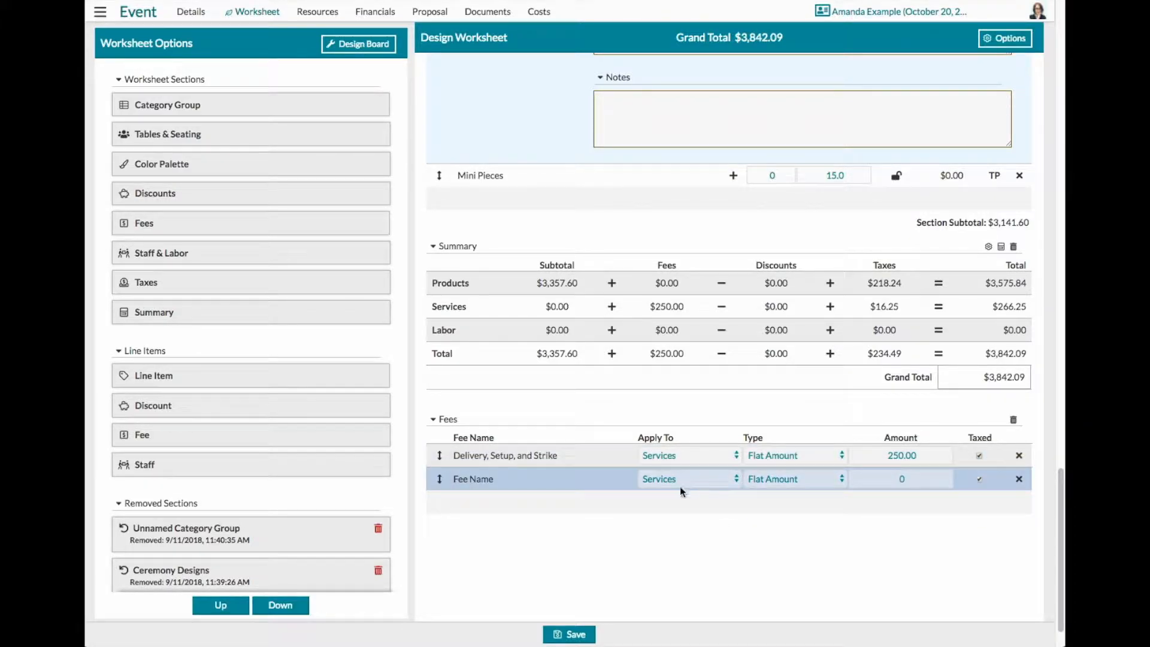
{"action": "left_click", "coordinate": [464, 478]}
{"action": "left_click_drag", "start_coordinate": [505, 478], "coordinate": [456, 477]}
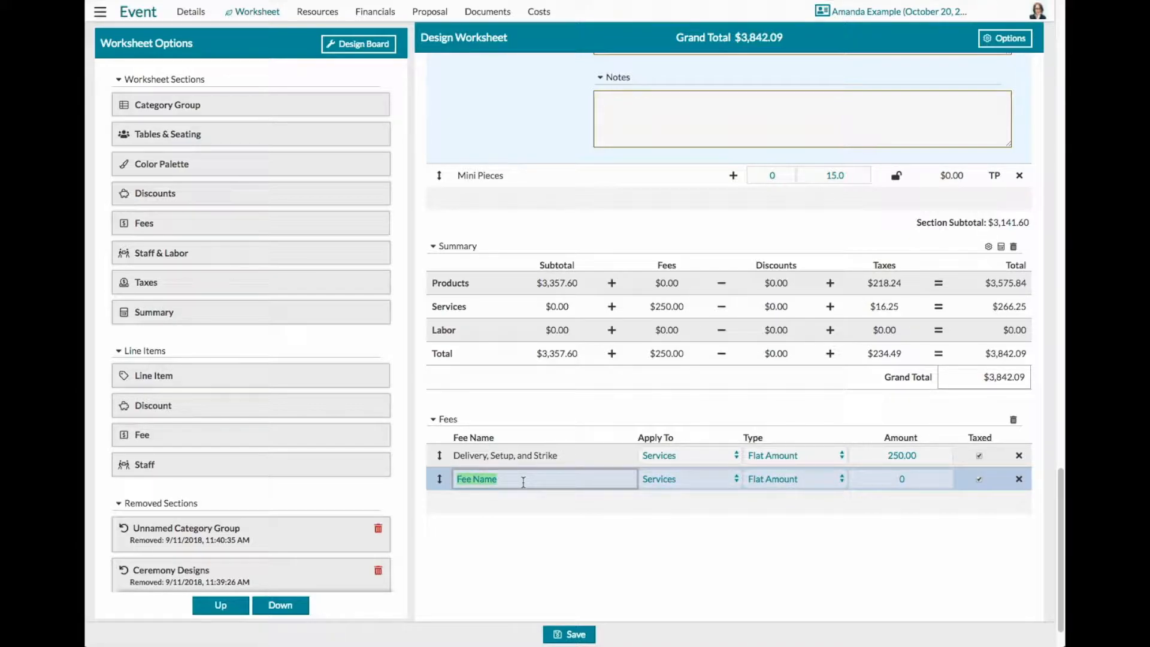
{"action": "type", "text": "Hotel Stay"}
- Change the Hotel Stay fee's type to Percentage and set its amount to 20
{"action": "left_click", "coordinate": [779, 476]}
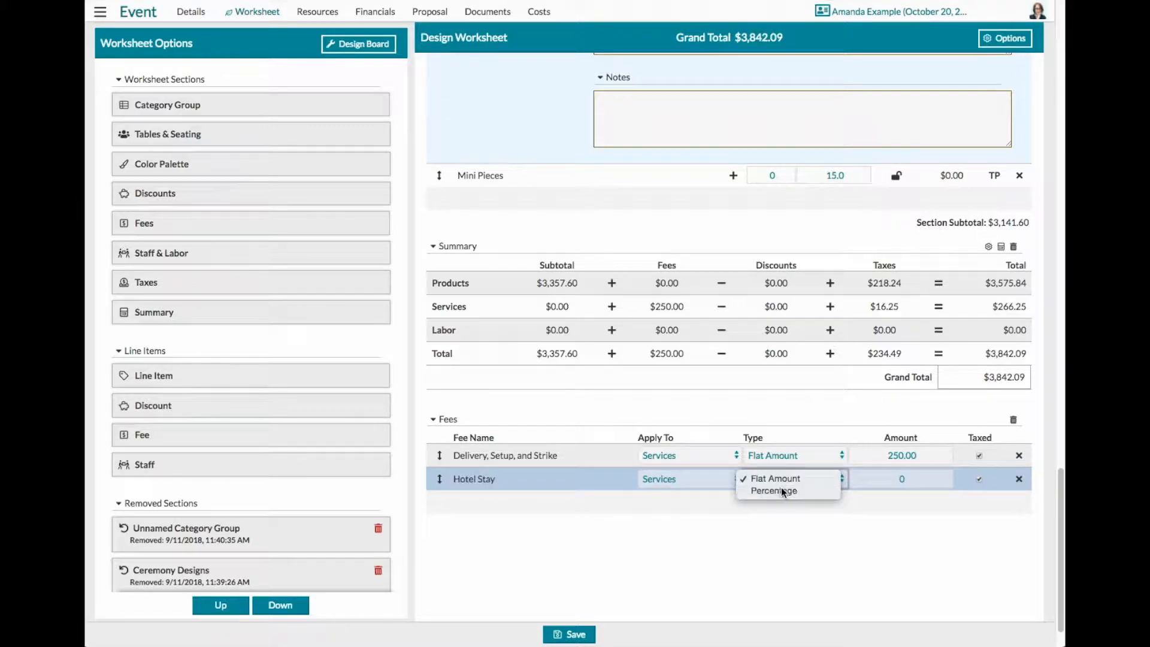
{"action": "left_click", "coordinate": [779, 489]}
{"action": "left_click", "coordinate": [907, 481]}
{"action": "type", "text": "20"}
{"action": "left_click", "coordinate": [922, 525]}
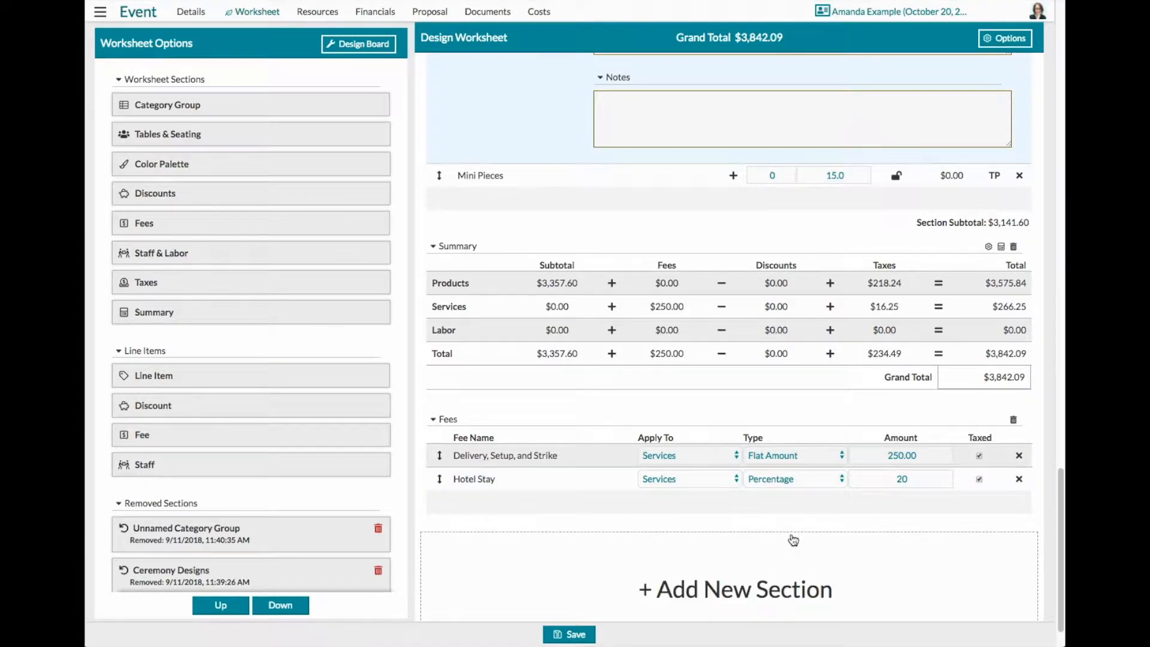
- Save the worksheet as a new version with the description "Completed recipes & added fees." and dismiss the notification
{"action": "left_click", "coordinate": [568, 638]}
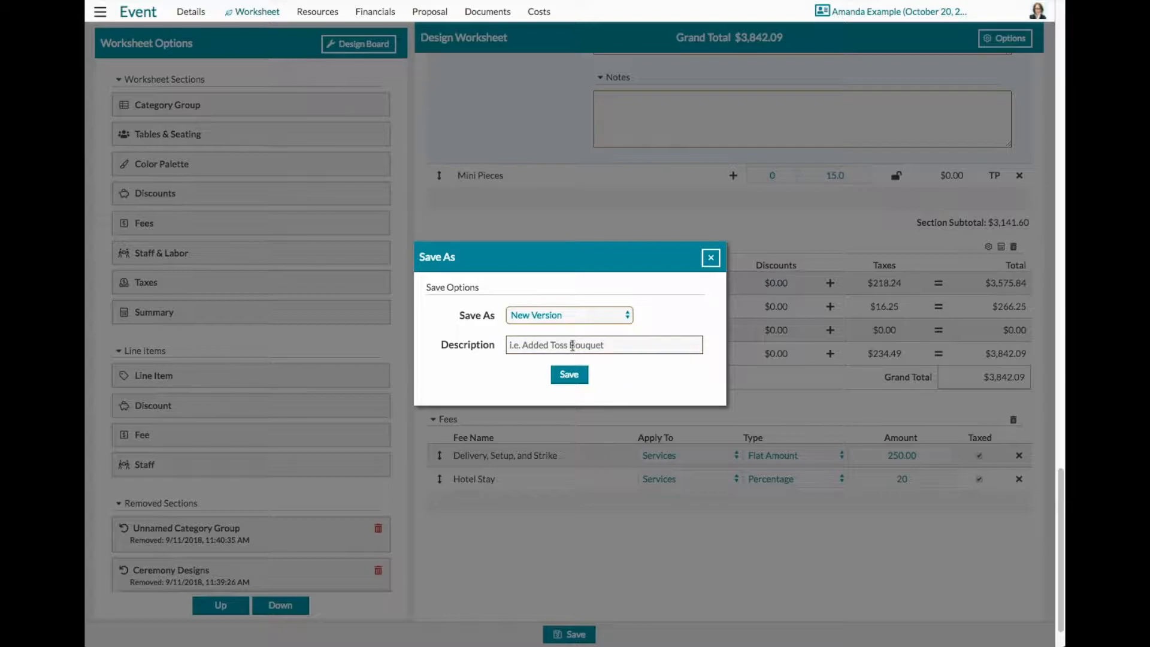
{"action": "left_click", "coordinate": [569, 343]}
{"action": "type", "text": "Completed r"}
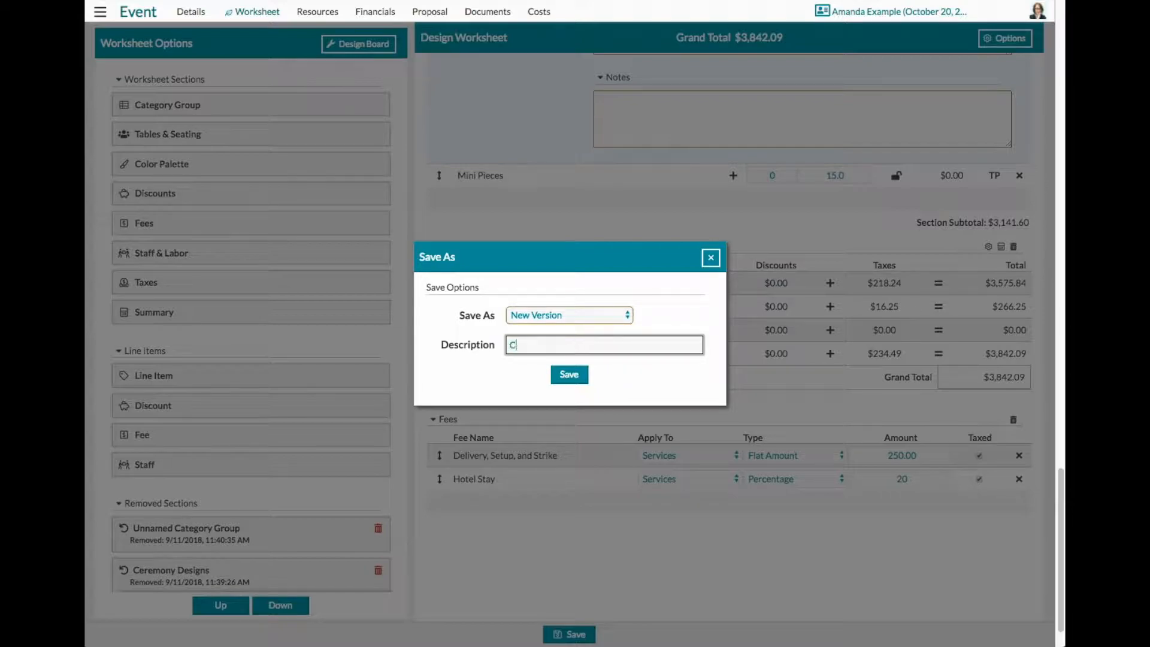
{"action": "type", "text": "ecipes & added fees."}
{"action": "key", "text": "Return"}
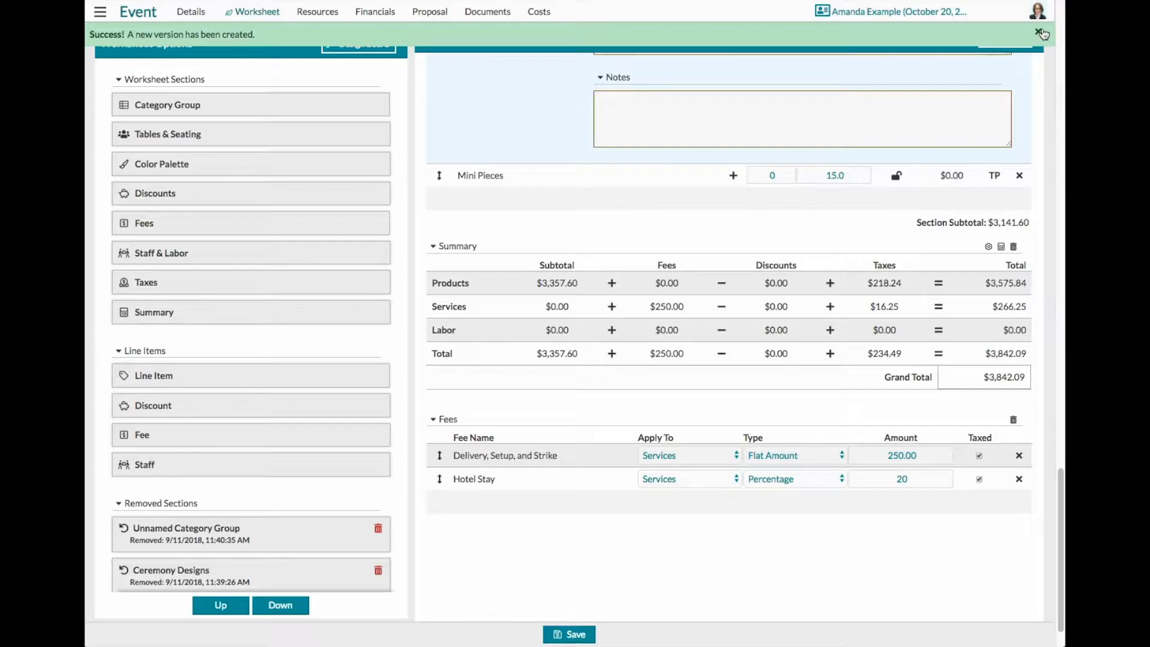
{"action": "left_click", "coordinate": [1042, 34]}
- Leave the design worksheet without saving again and open the event's proposal
{"action": "scroll", "coordinate": [581, 516], "scroll_direction": "up", "scroll_amount": 3}
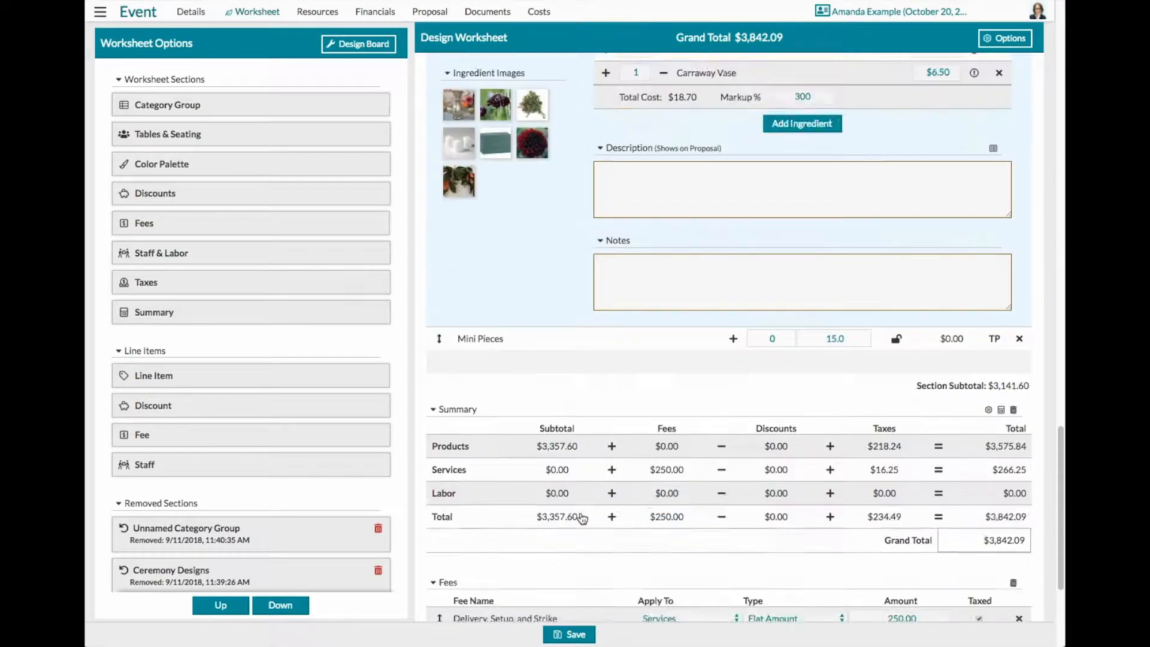
{"action": "scroll", "coordinate": [580, 516], "scroll_direction": "up", "scroll_amount": 10}
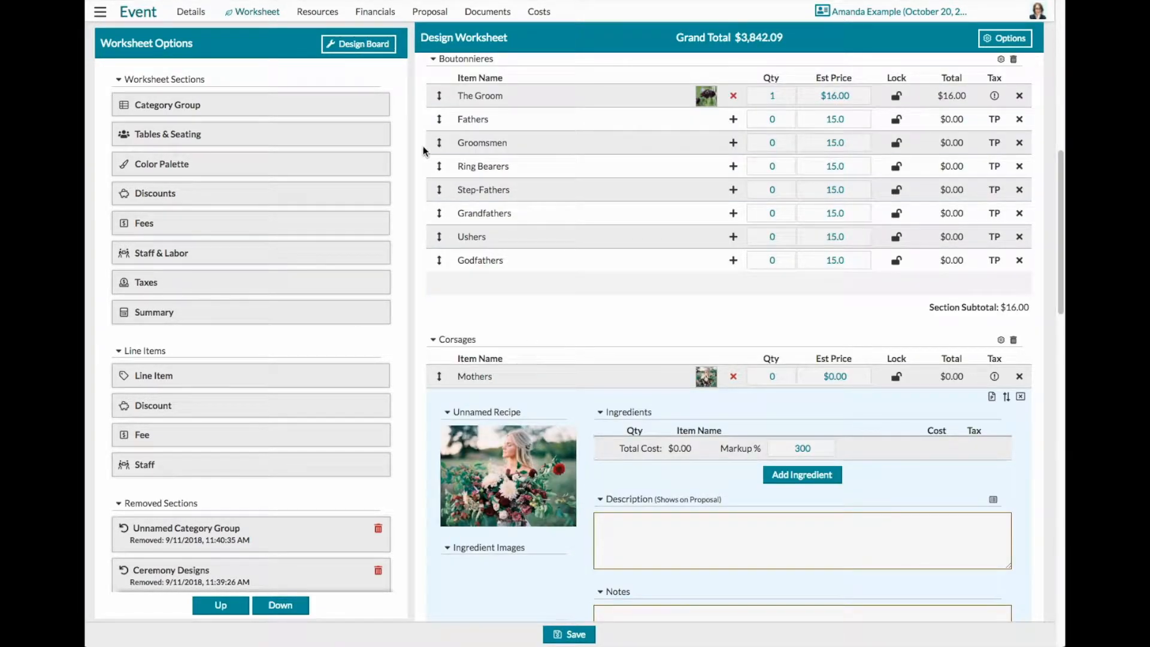
{"action": "scroll", "coordinate": [423, 149], "scroll_direction": "up", "scroll_amount": 3}
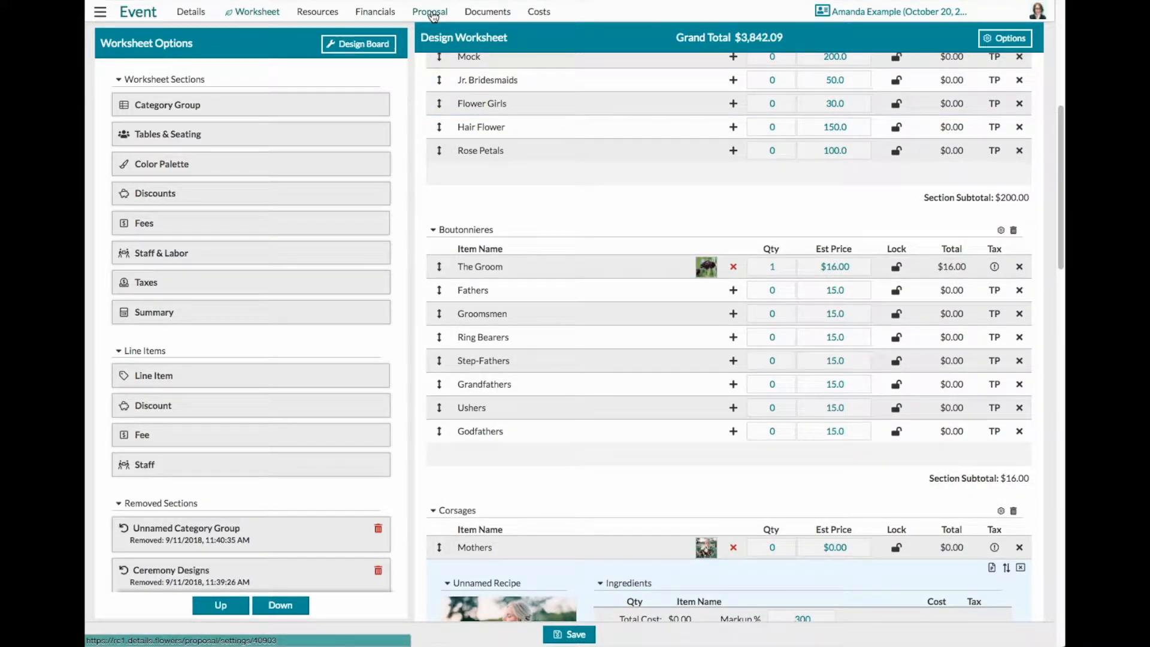
{"action": "left_click", "coordinate": [432, 16]}
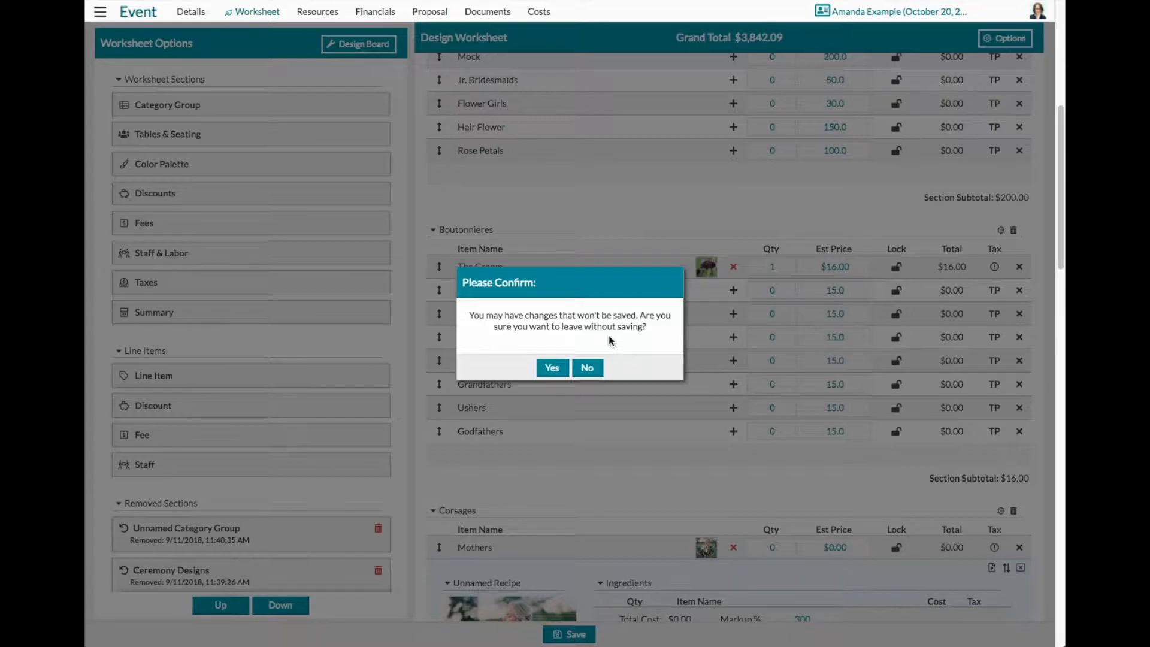
{"action": "left_click", "coordinate": [551, 367]}
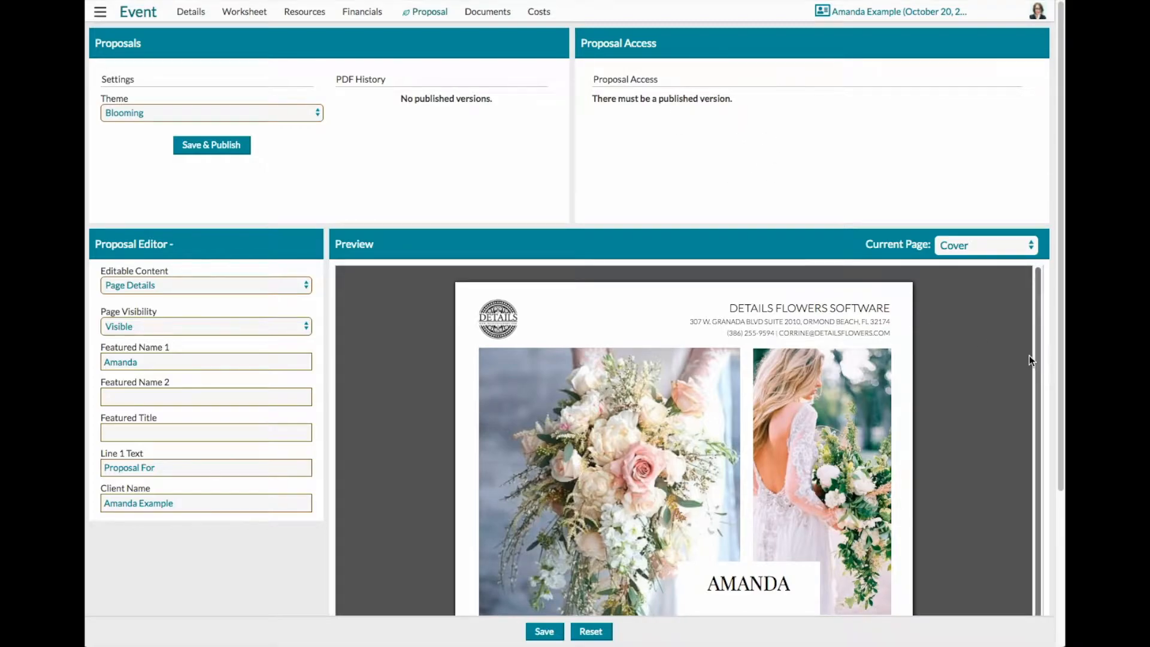
- Look over the proposal's Cover page, then preview the Breakdown page with its fees and summary tables
{"action": "scroll", "coordinate": [1029, 355], "scroll_direction": "down", "scroll_amount": 1}
{"action": "left_click", "coordinate": [1011, 243]}
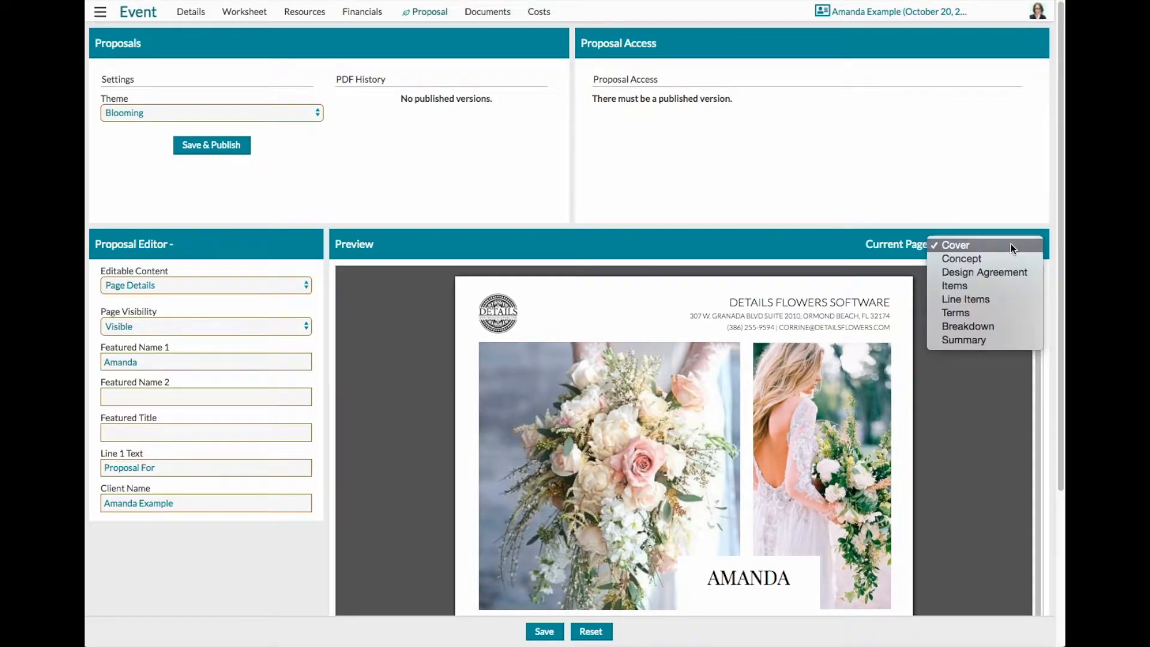
{"action": "left_click", "coordinate": [995, 325]}
{"action": "scroll", "coordinate": [980, 465], "scroll_direction": "down", "scroll_amount": 3}
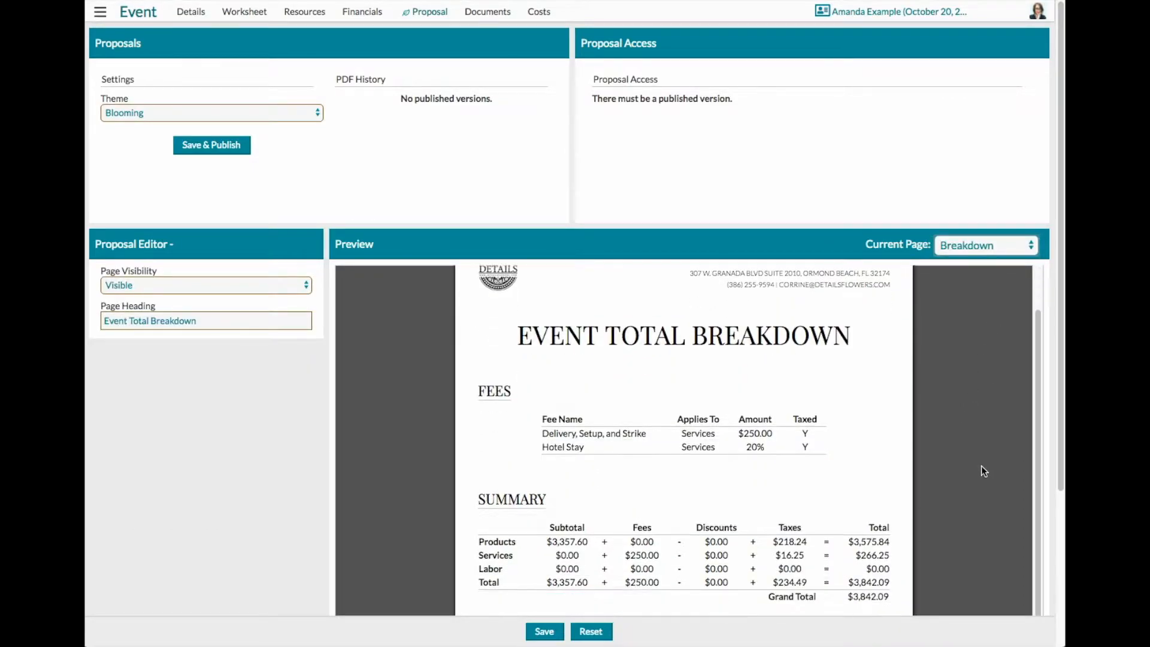
{"action": "scroll", "coordinate": [1044, 311], "scroll_direction": "down", "scroll_amount": 3}
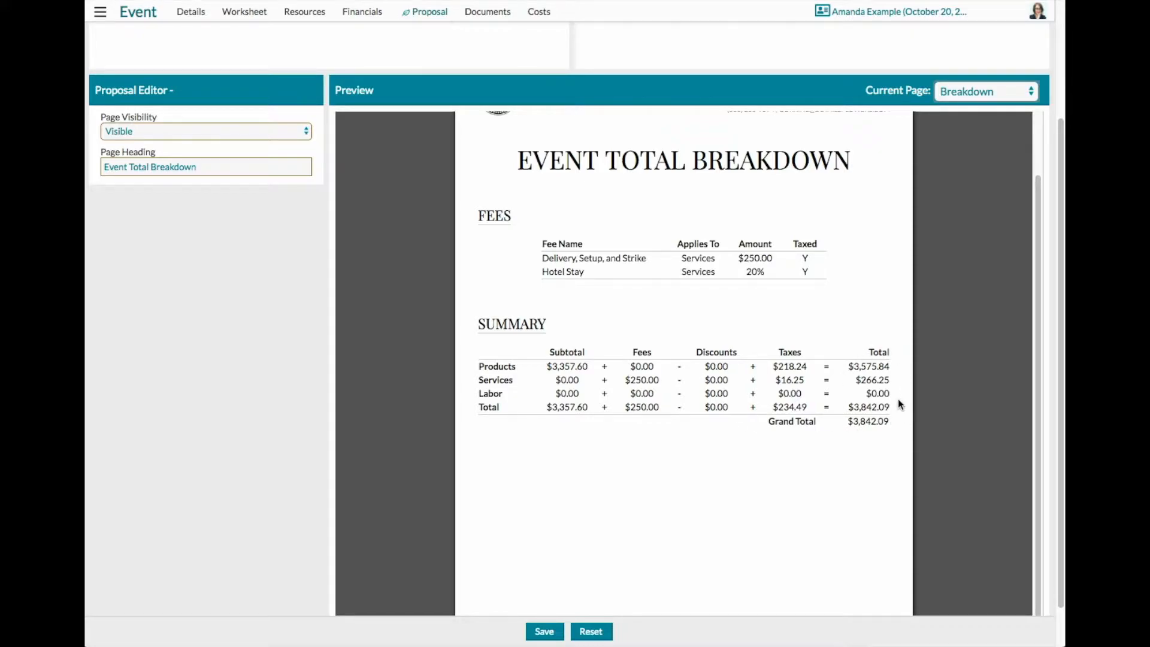
- Preview the proposal's Summary page and review its client information and expense summary
{"action": "left_click", "coordinate": [989, 92]}
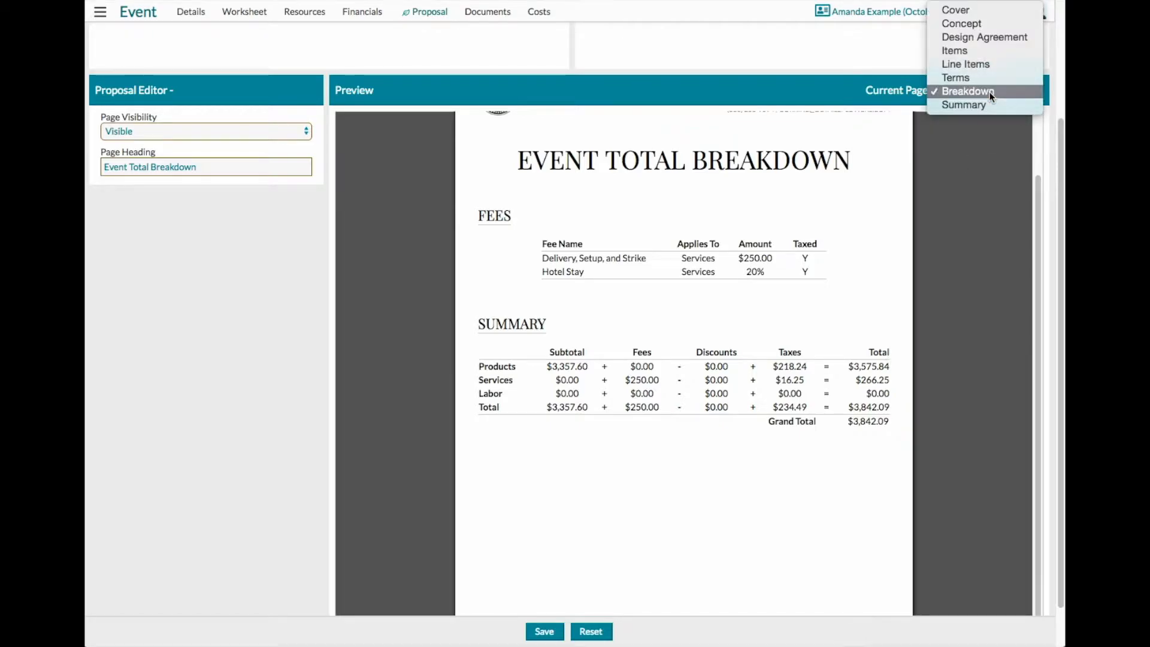
{"action": "left_click", "coordinate": [989, 104]}
{"action": "scroll", "coordinate": [754, 578], "scroll_direction": "down", "scroll_amount": 2}
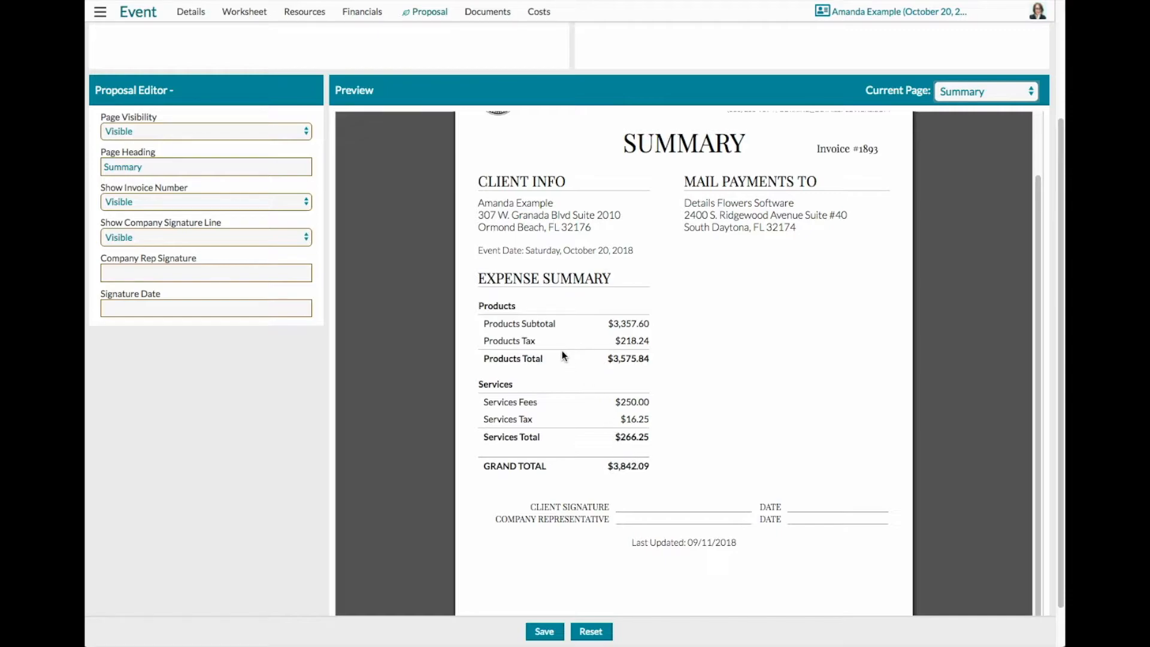
{"action": "scroll", "coordinate": [556, 385], "scroll_direction": "up", "scroll_amount": 2}
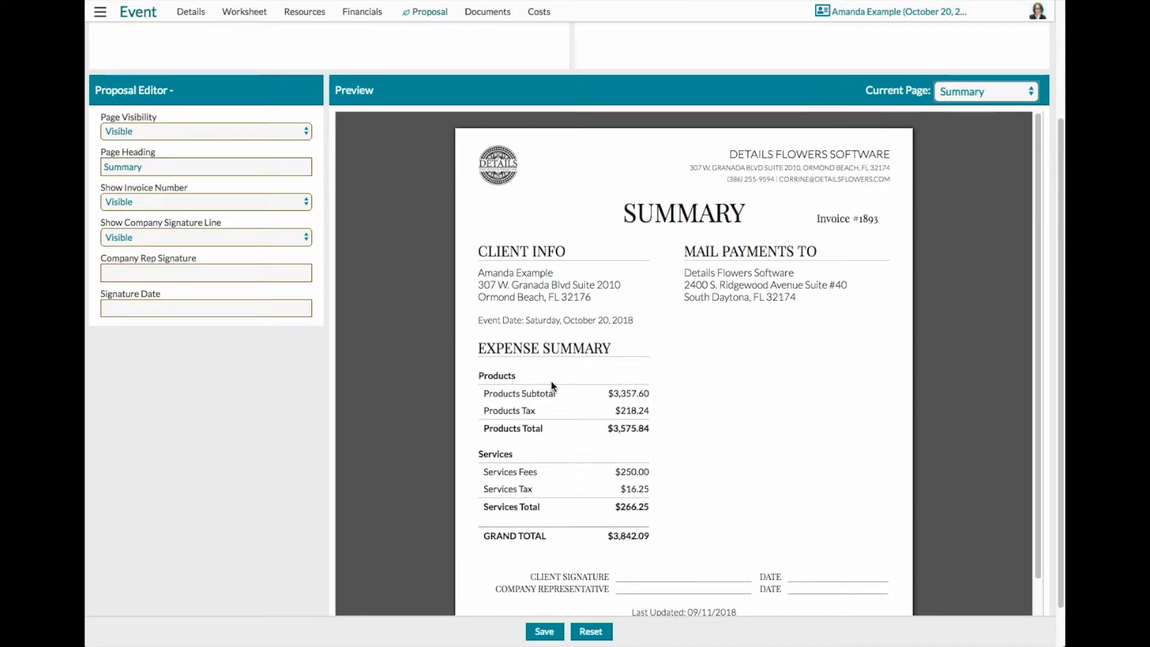
- Preview the proposal's Line Items page and review the items from Bouquets through Reception Flowers
{"action": "left_click", "coordinate": [987, 90]}
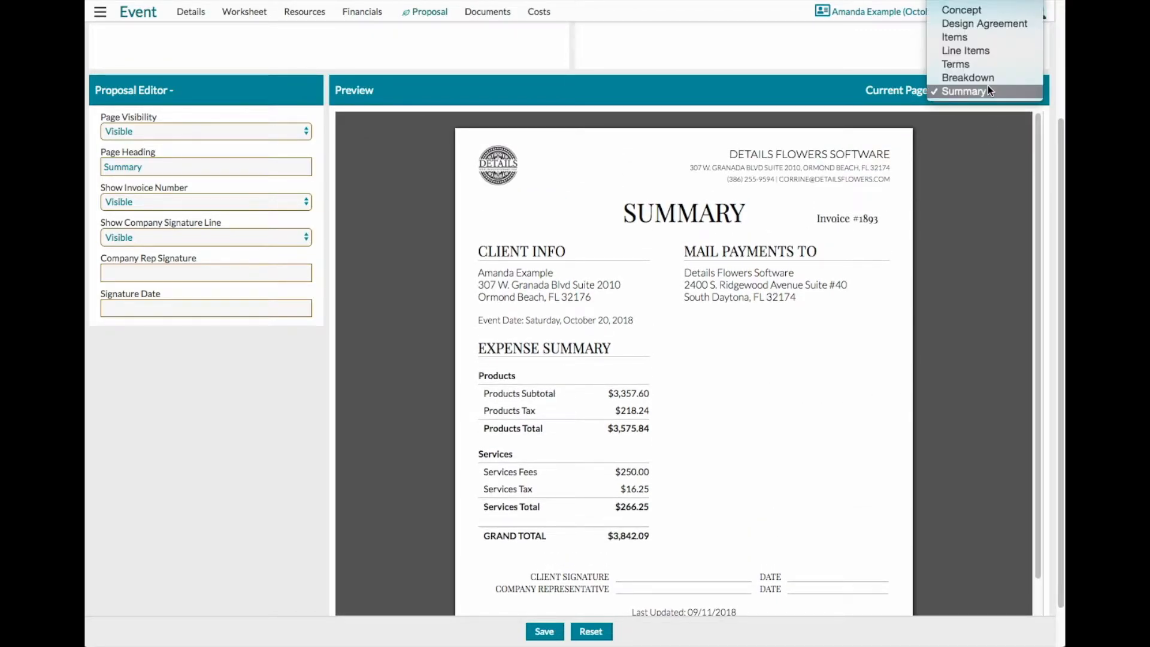
{"action": "left_click", "coordinate": [979, 53]}
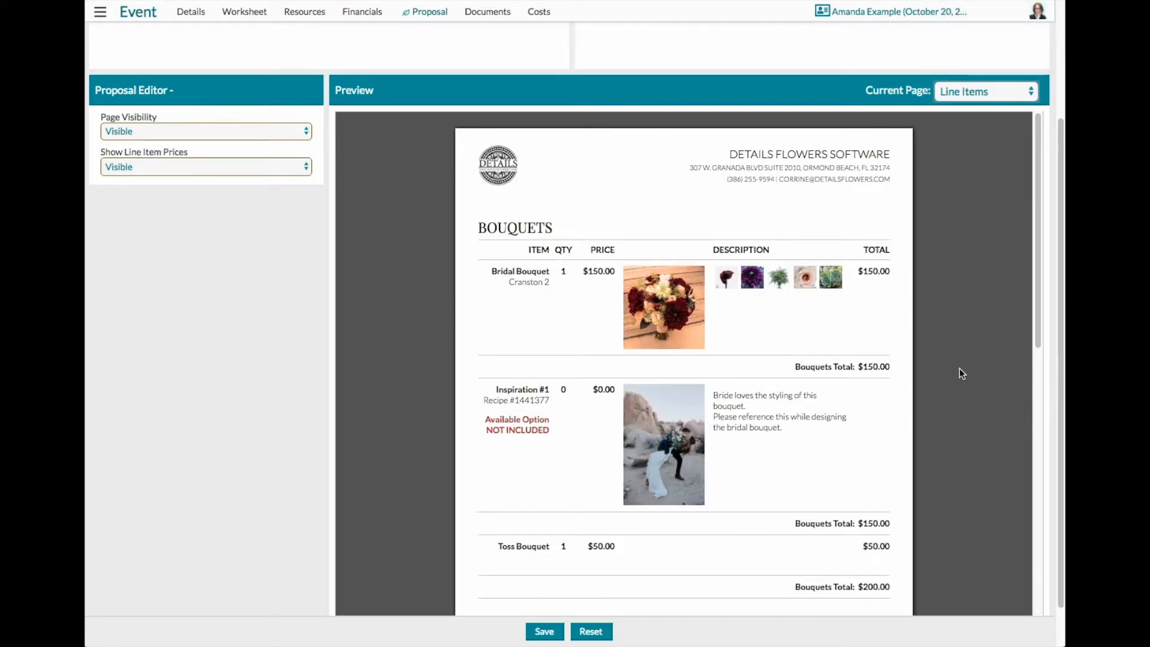
{"action": "scroll", "coordinate": [961, 487], "scroll_direction": "down", "scroll_amount": 3}
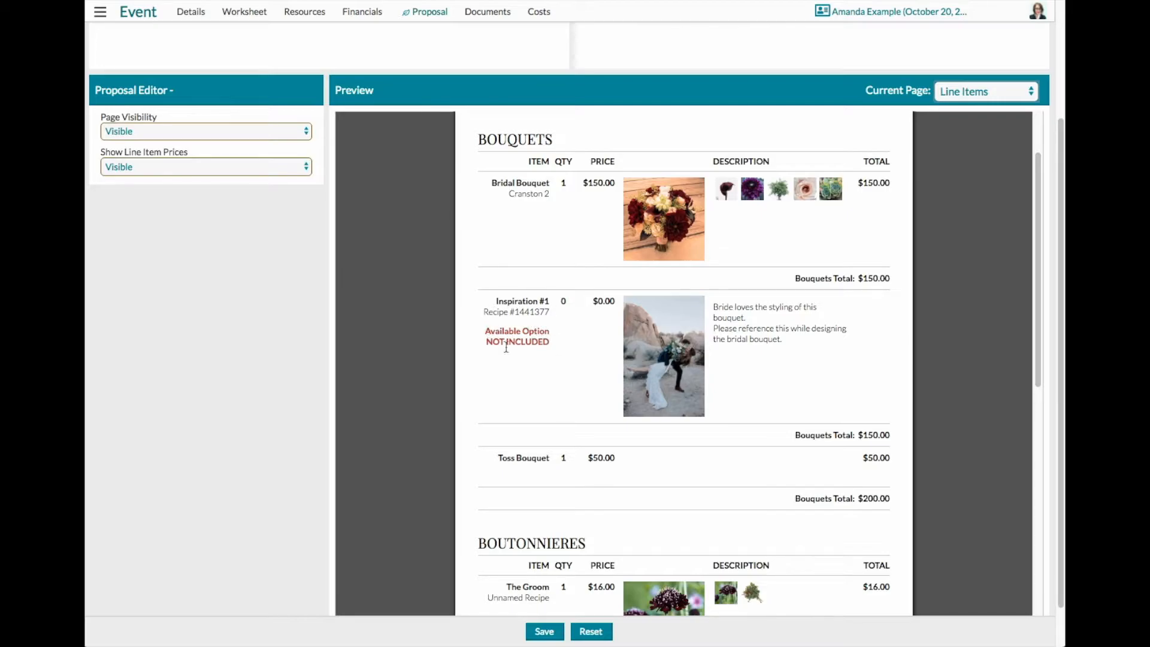
{"action": "scroll", "coordinate": [777, 463], "scroll_direction": "down", "scroll_amount": 10}
{"action": "scroll", "coordinate": [777, 467], "scroll_direction": "down", "scroll_amount": 5}
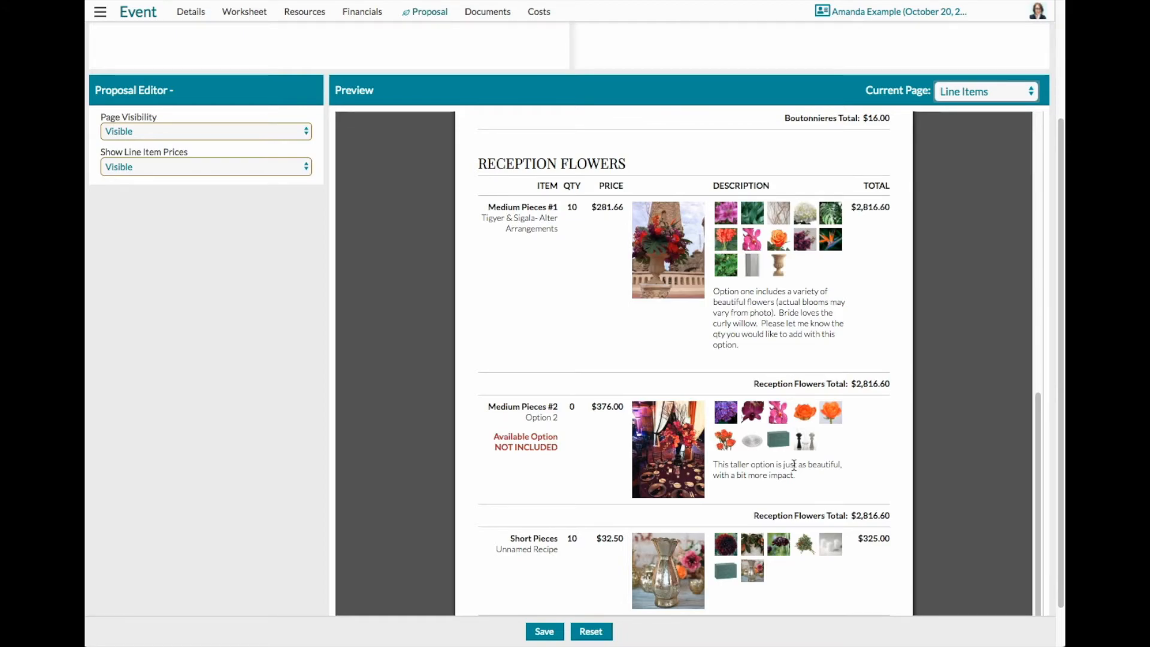
- Show the contact and tutorial options available under Support
{"action": "left_click", "coordinate": [100, 12]}
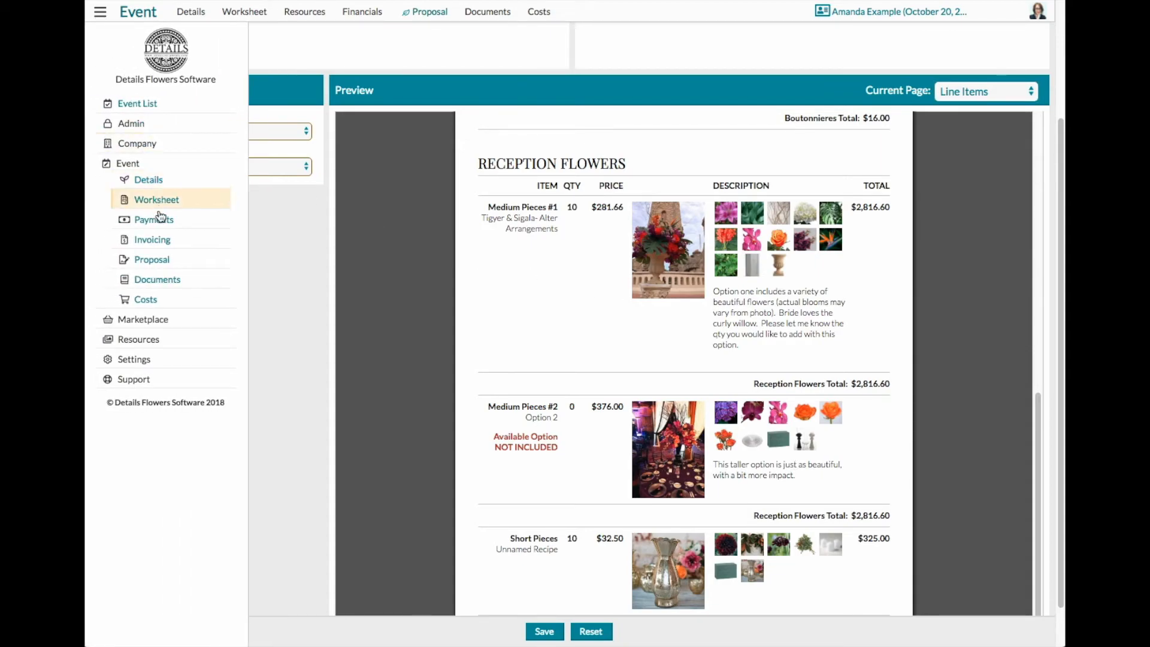
{"action": "left_click", "coordinate": [137, 379]}
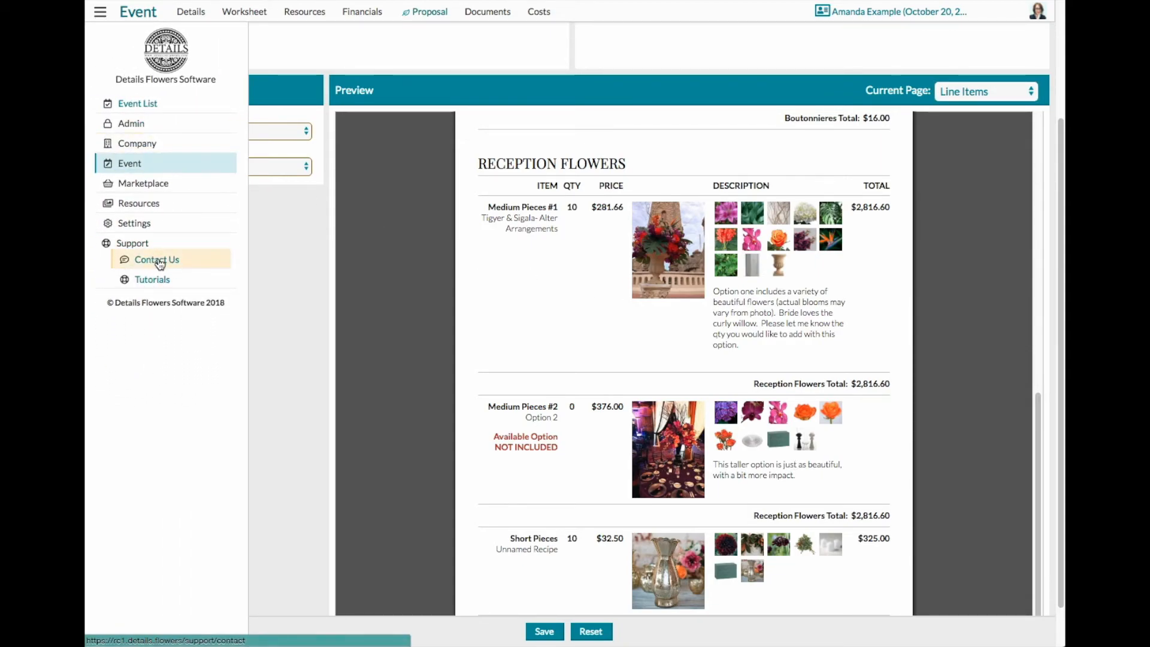